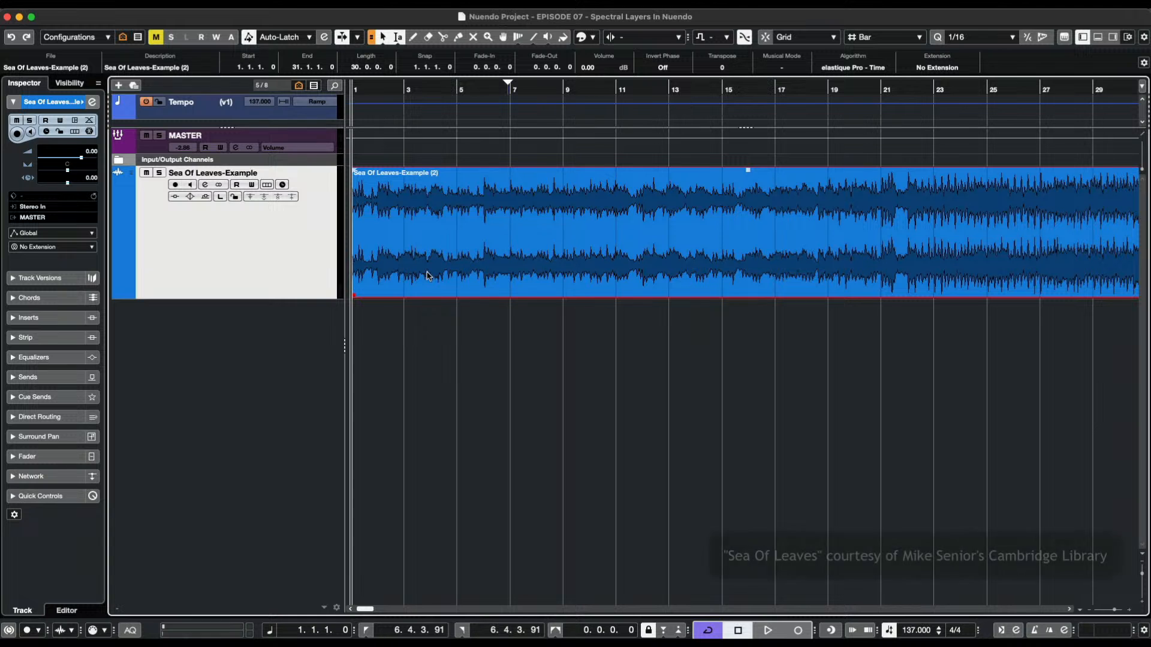
Audition the Sea Of Leaves-Example track and apply the SpectraLayers extension to it.
{"action": "key", "text": "space"}
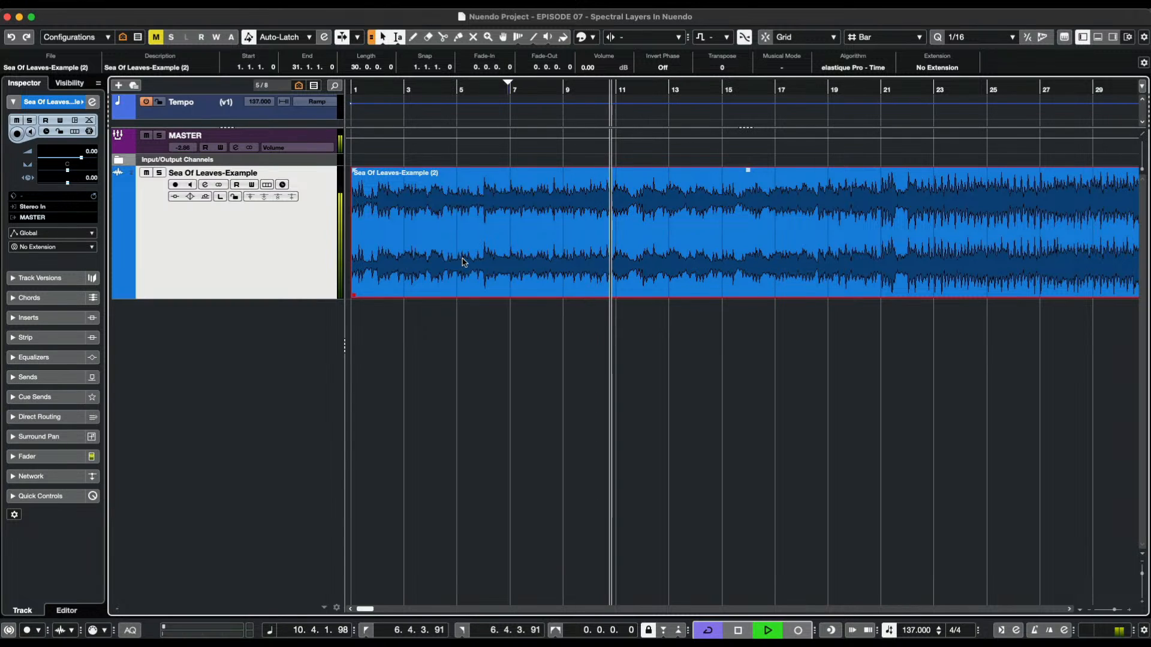
{"action": "key", "text": "space"}
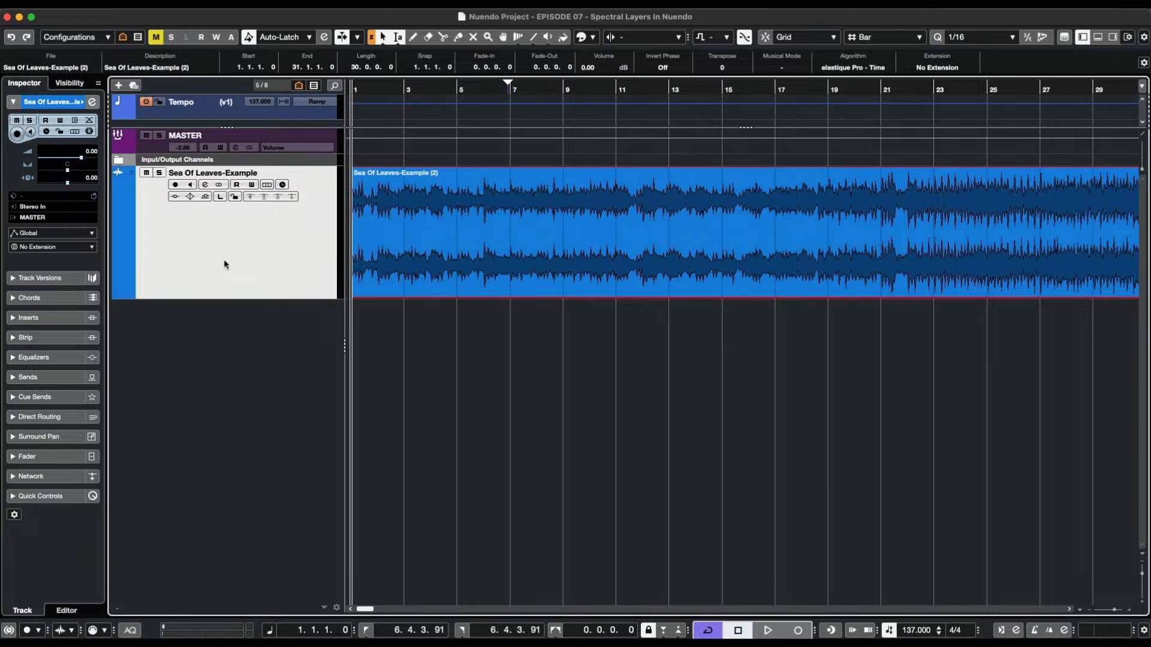
{"action": "left_click", "coordinate": [71, 249]}
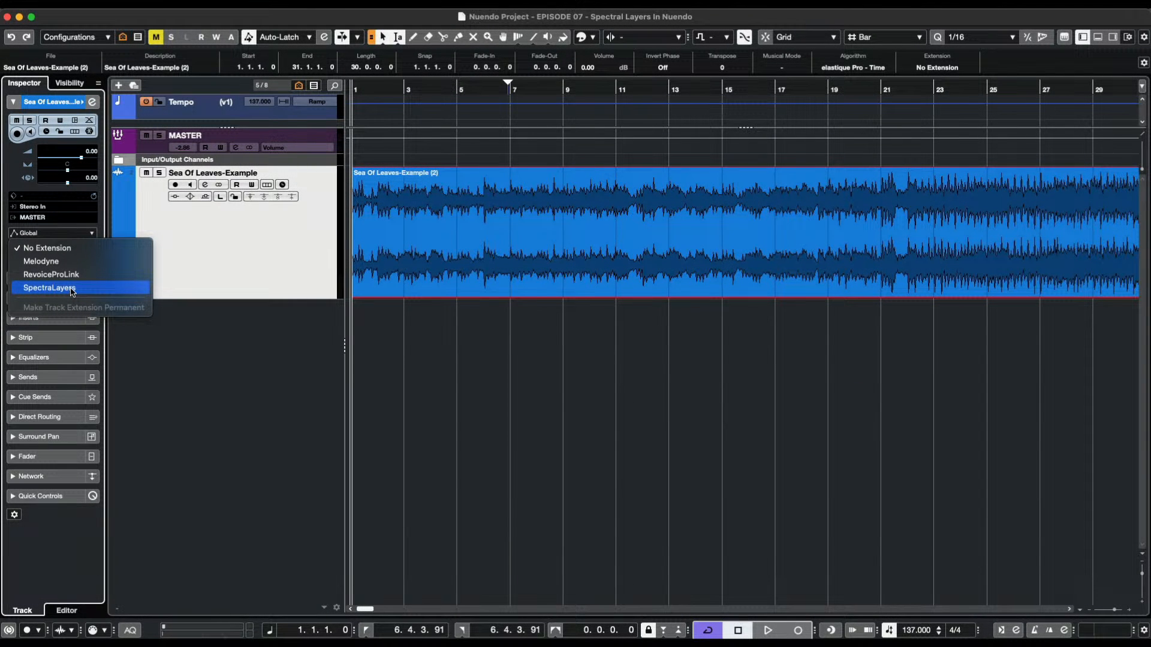
{"action": "left_click", "coordinate": [71, 290]}
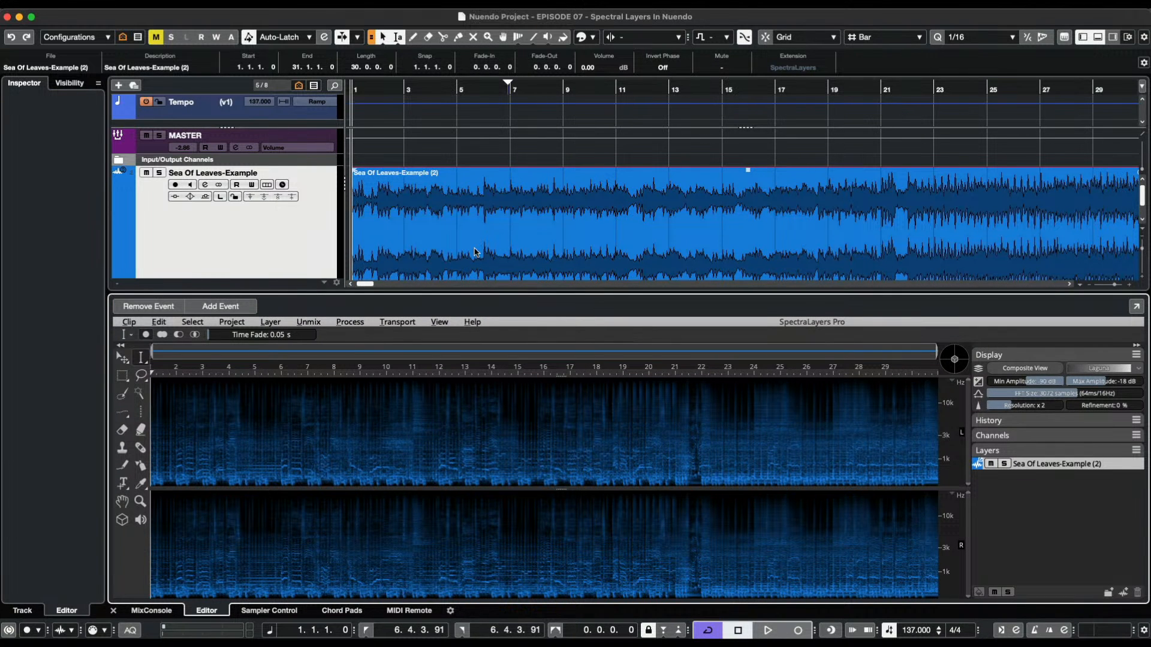
{"action": "mouse_move", "coordinate": [477, 294]}
{"action": "left_mouse_down"}
{"action": "mouse_move", "coordinate": [476, 335]}
{"action": "mouse_move", "coordinate": [472, 308]}
{"action": "left_mouse_up"}
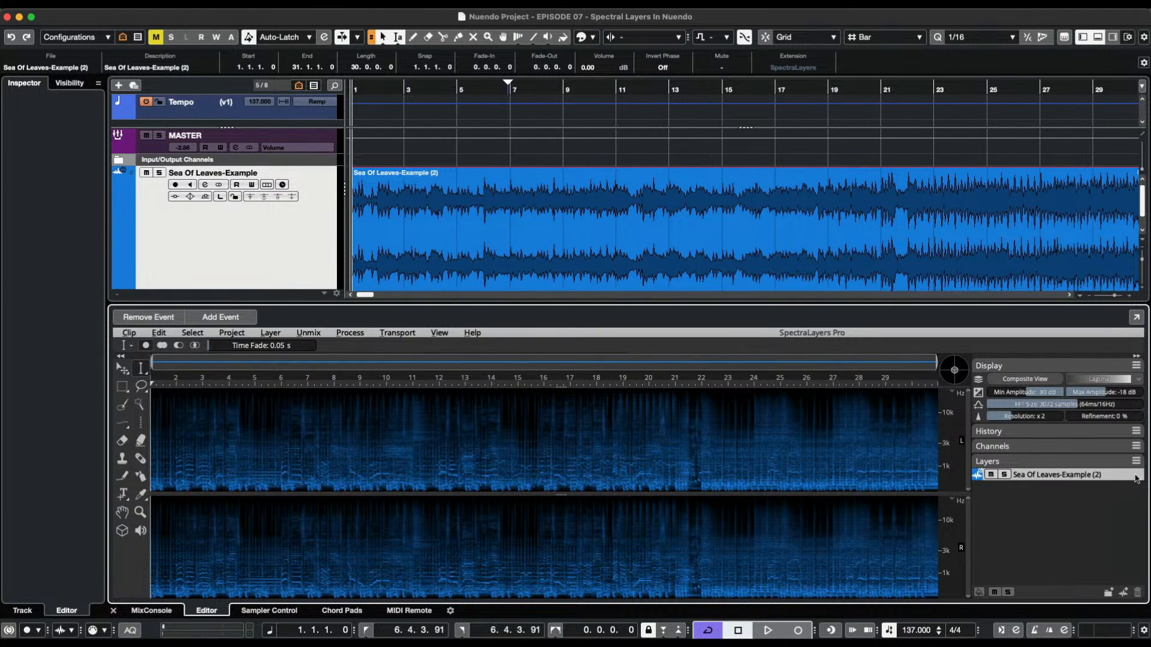
Play a short passage of the song from about bar 3 in the spectral editor and stop playback.
{"action": "left_click", "coordinate": [221, 424]}
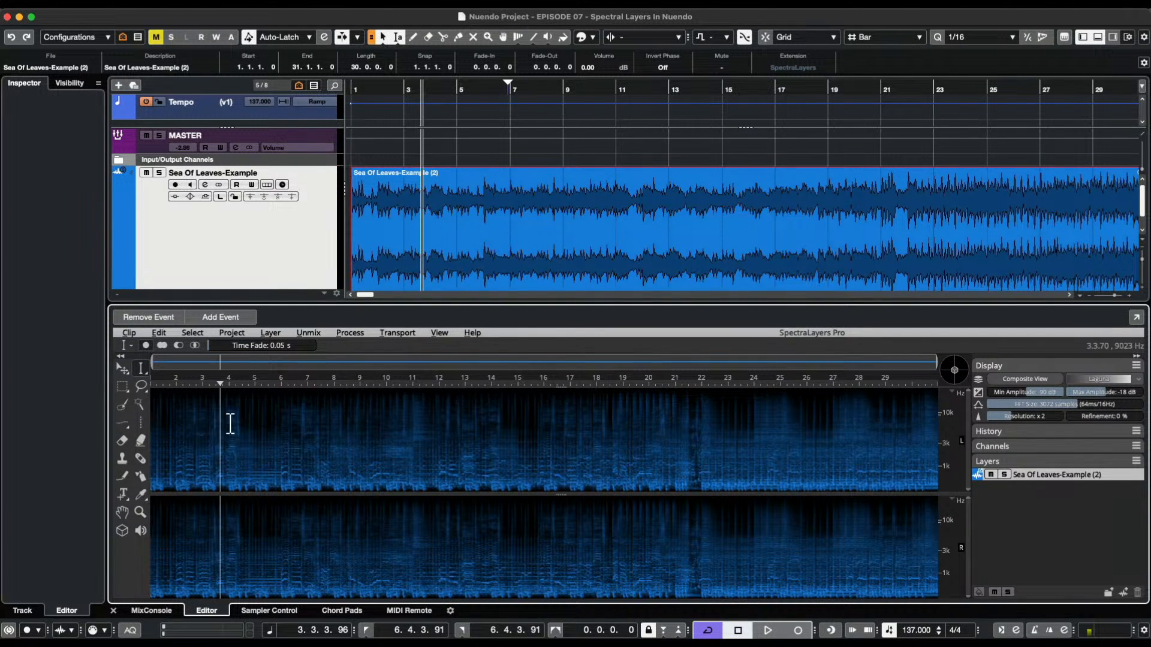
{"action": "key", "text": "space"}
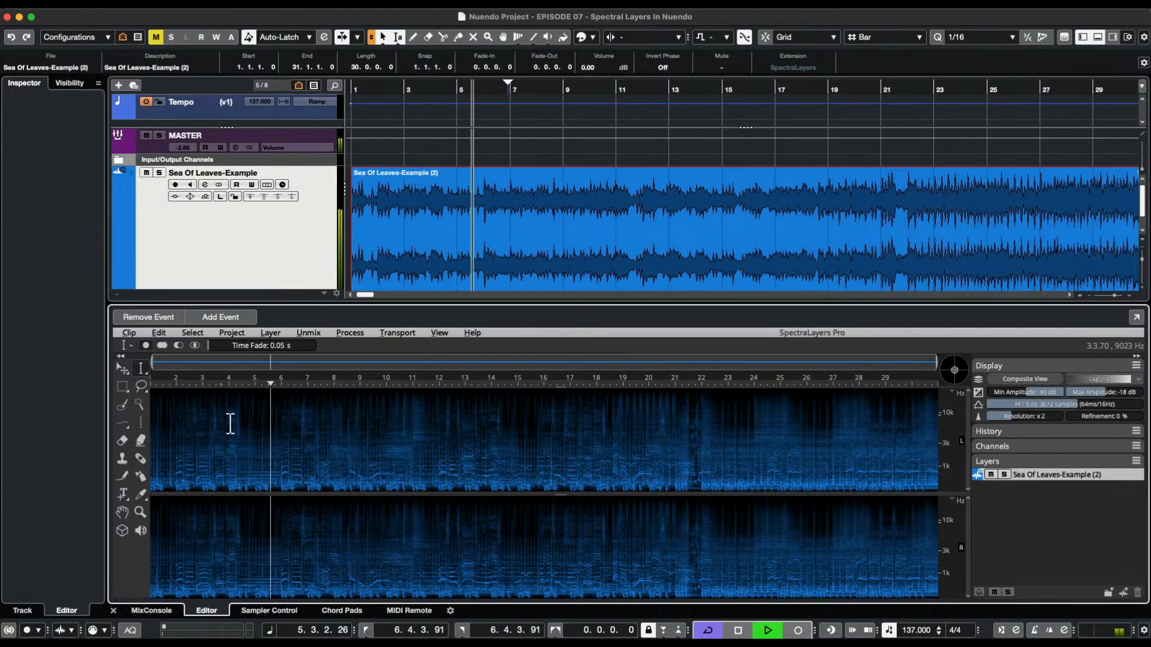
{"action": "key", "text": "space"}
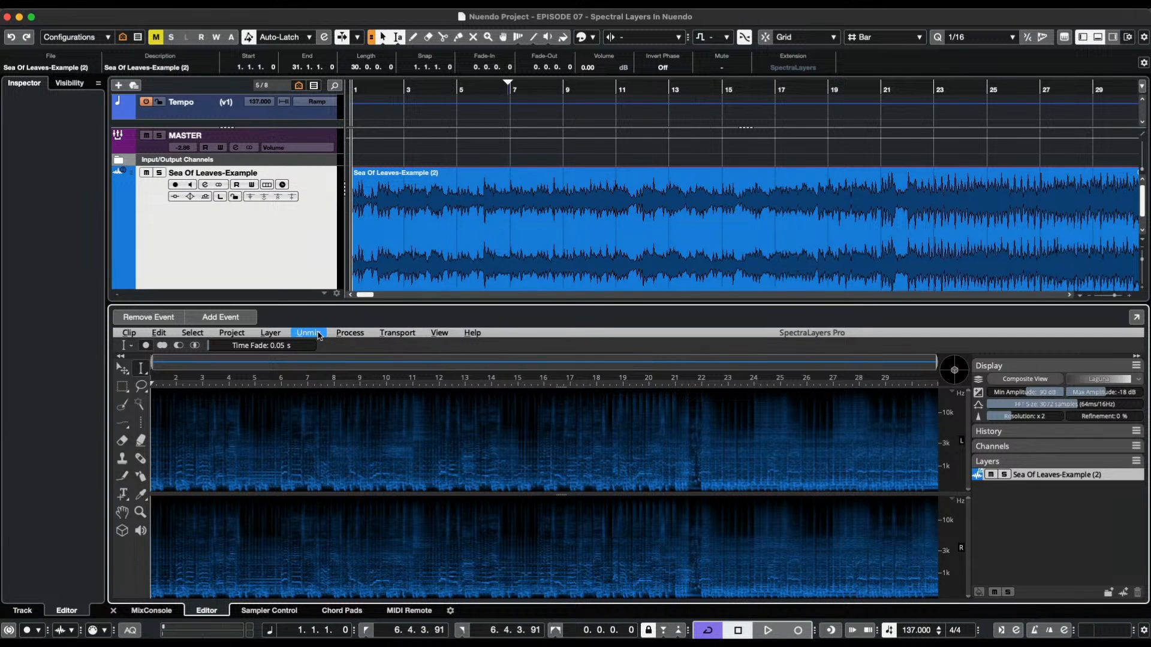
Unmix the song into Vocals, Drums, Guitar, Piano, Bass and Other layers at Best quality.
{"action": "left_click", "coordinate": [318, 335]}
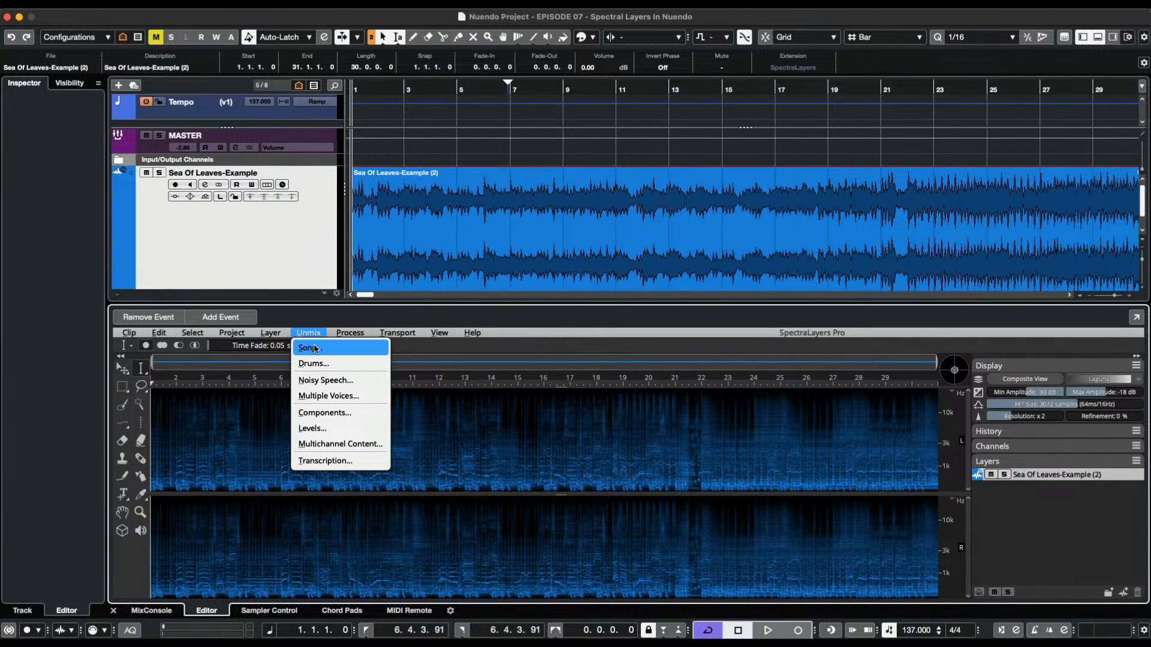
{"action": "left_click", "coordinate": [316, 348]}
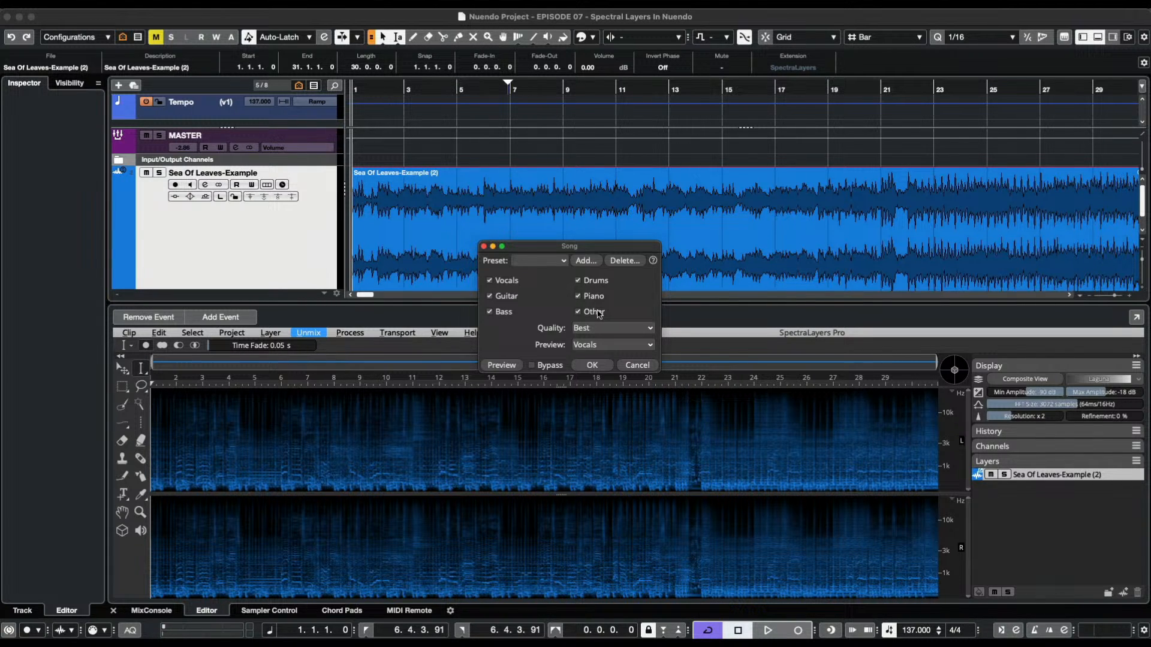
{"action": "left_click", "coordinate": [592, 366]}
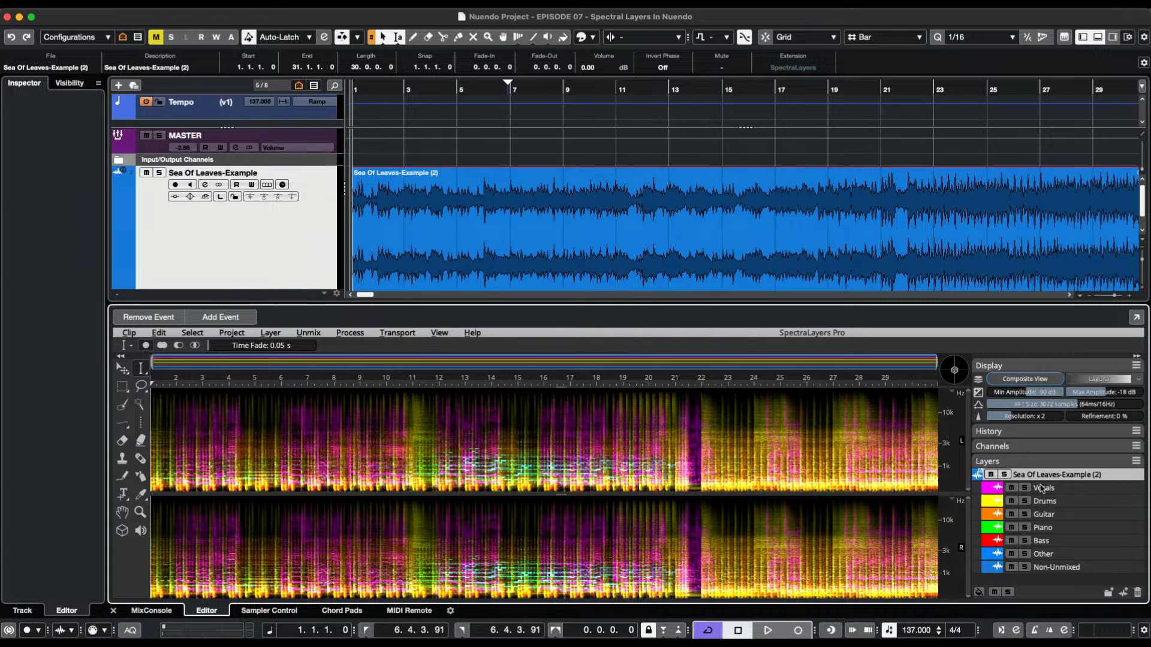
Audition the song with the Vocals layer muted and unmute the layer when finished.
{"action": "left_click", "coordinate": [1012, 488]}
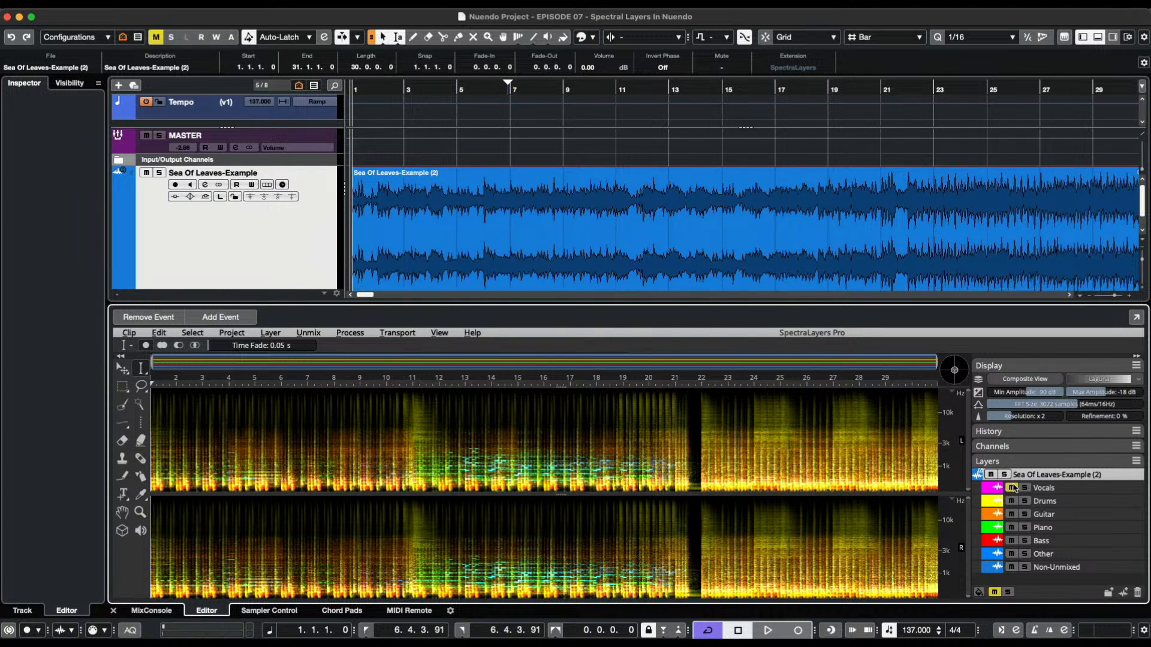
{"action": "key", "text": "space"}
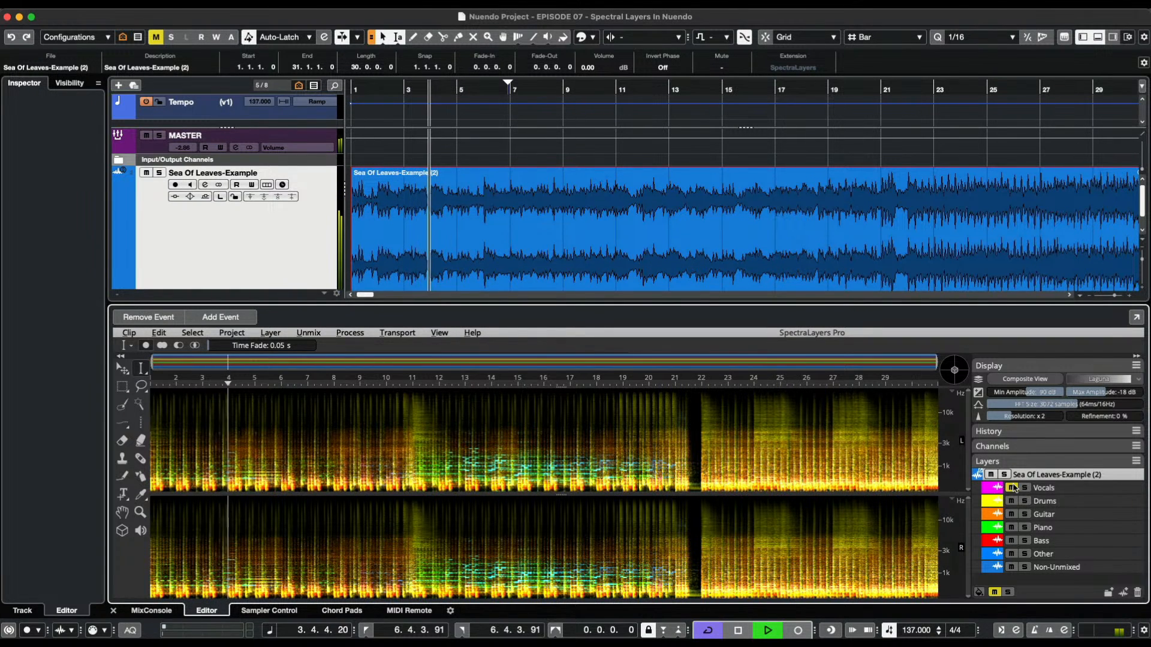
{"action": "key", "text": "space"}
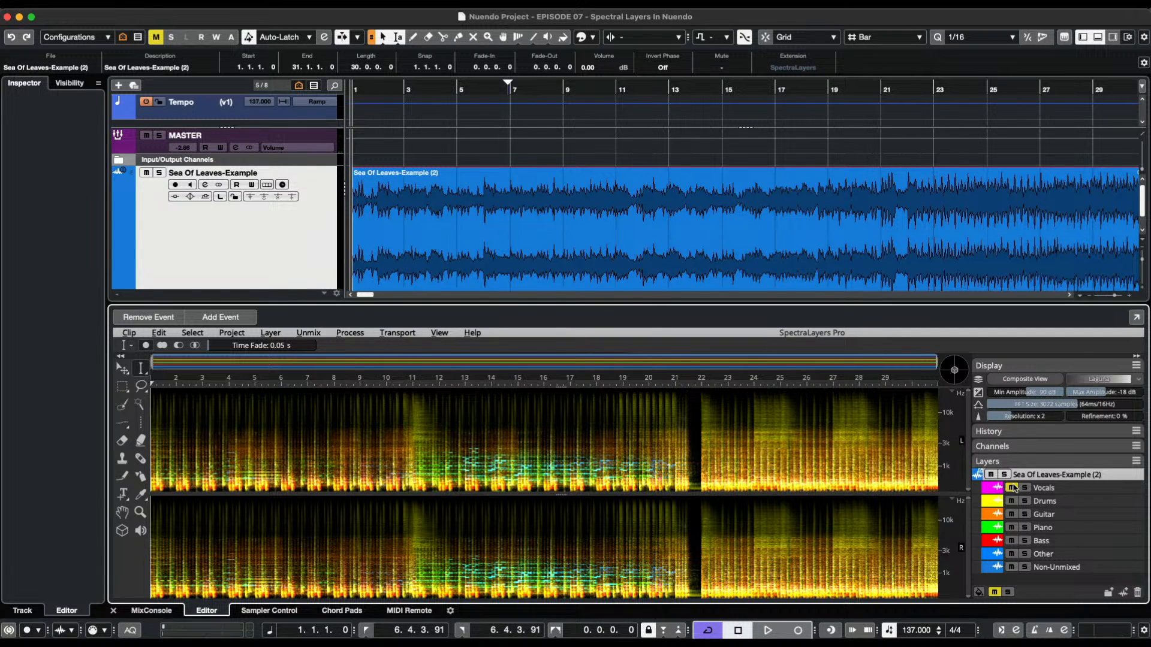
{"action": "left_click", "coordinate": [1012, 487]}
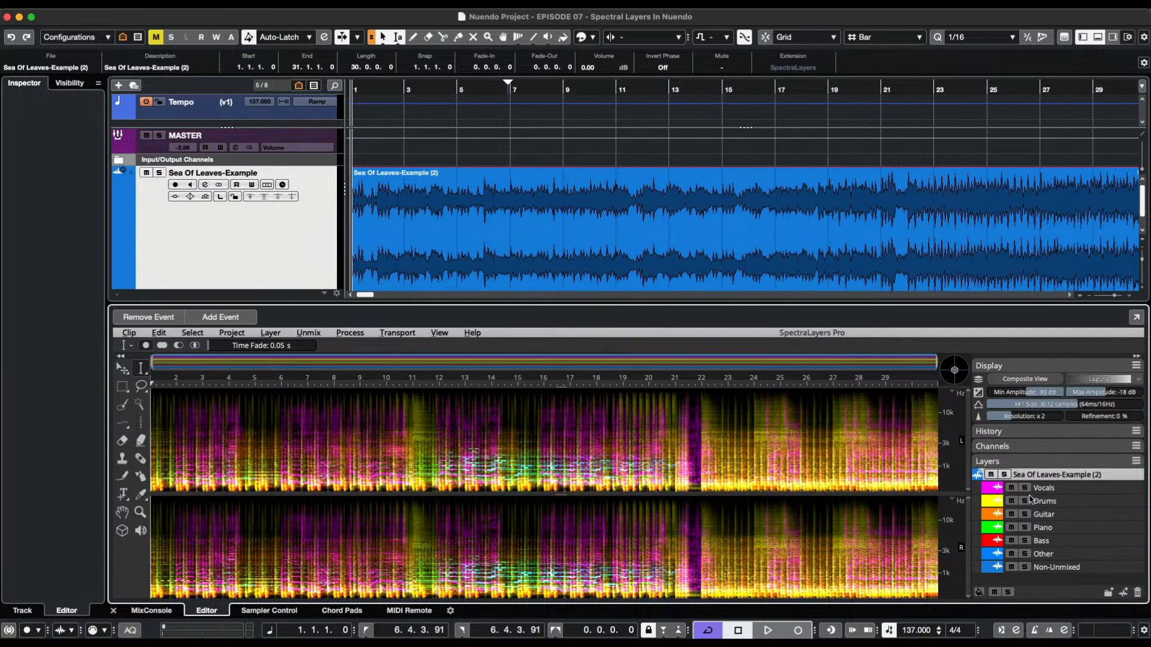
Audition the Drums, Guitar and Bass layers soloed together and clear their solos when finished.
{"action": "left_click", "coordinate": [1025, 500]}
{"action": "left_click", "coordinate": [1026, 514]}
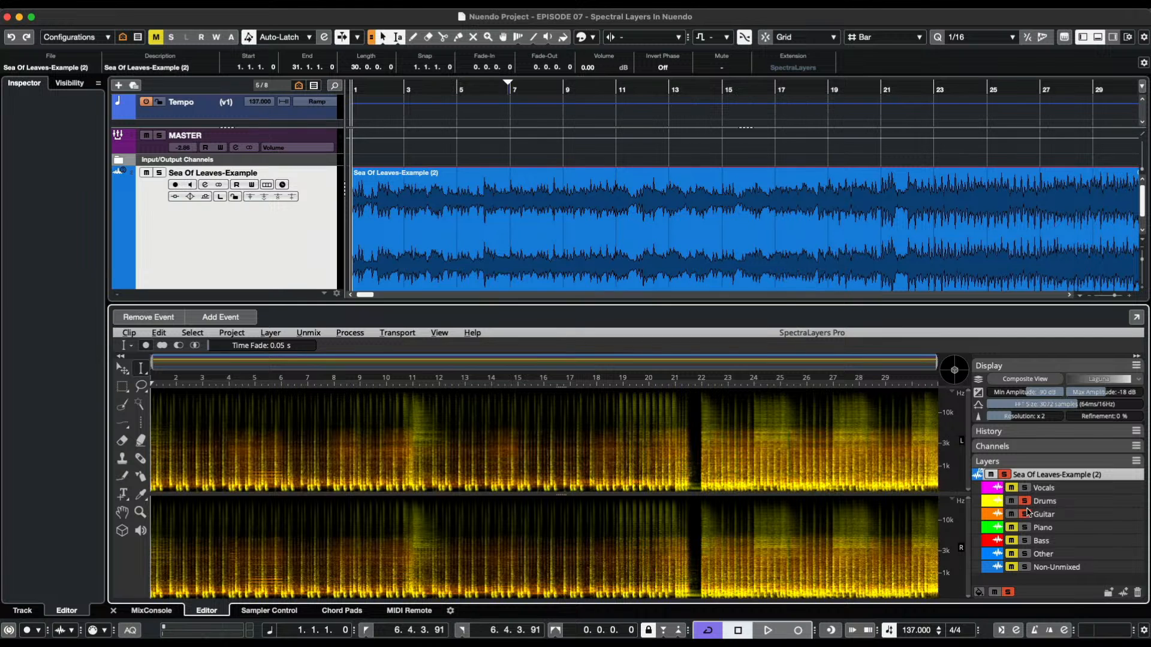
{"action": "left_click", "coordinate": [1026, 540]}
{"action": "key", "text": "space"}
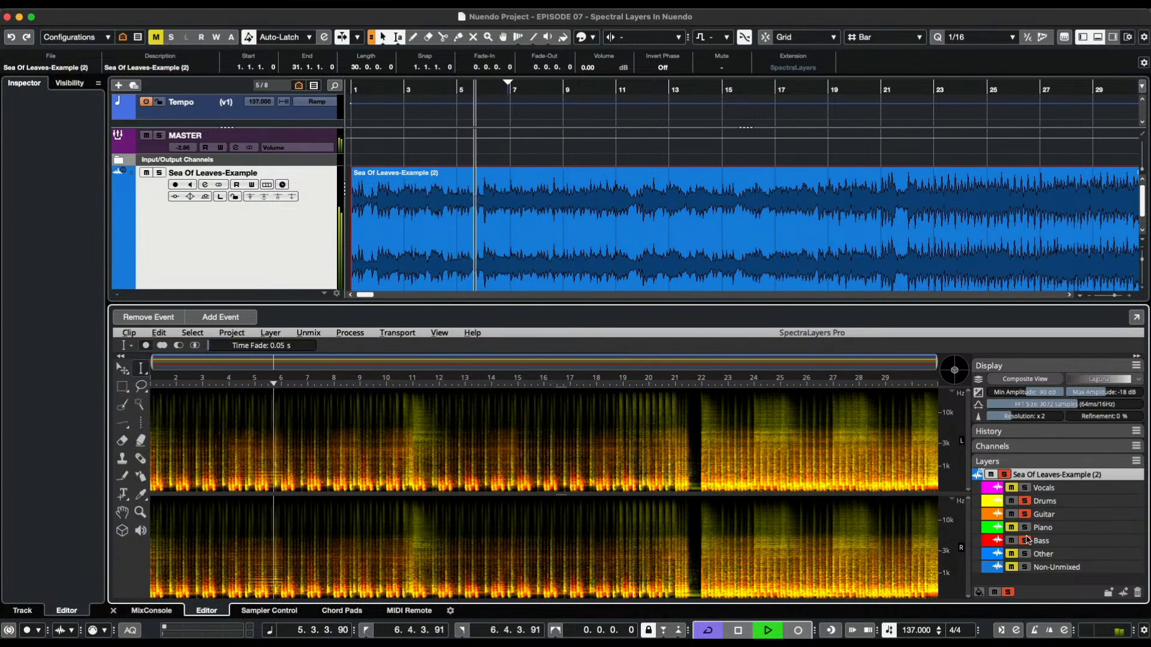
{"action": "key", "text": "space"}
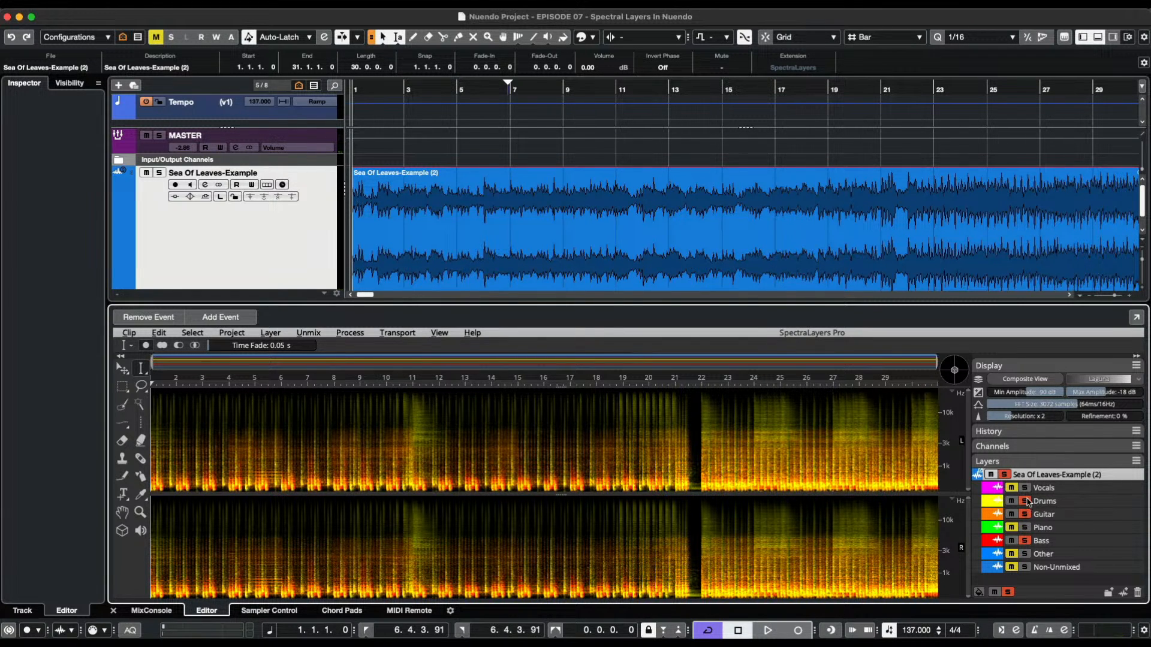
{"action": "left_click", "coordinate": [1026, 513]}
{"action": "left_click", "coordinate": [1026, 513]}
{"action": "left_click", "coordinate": [1027, 537]}
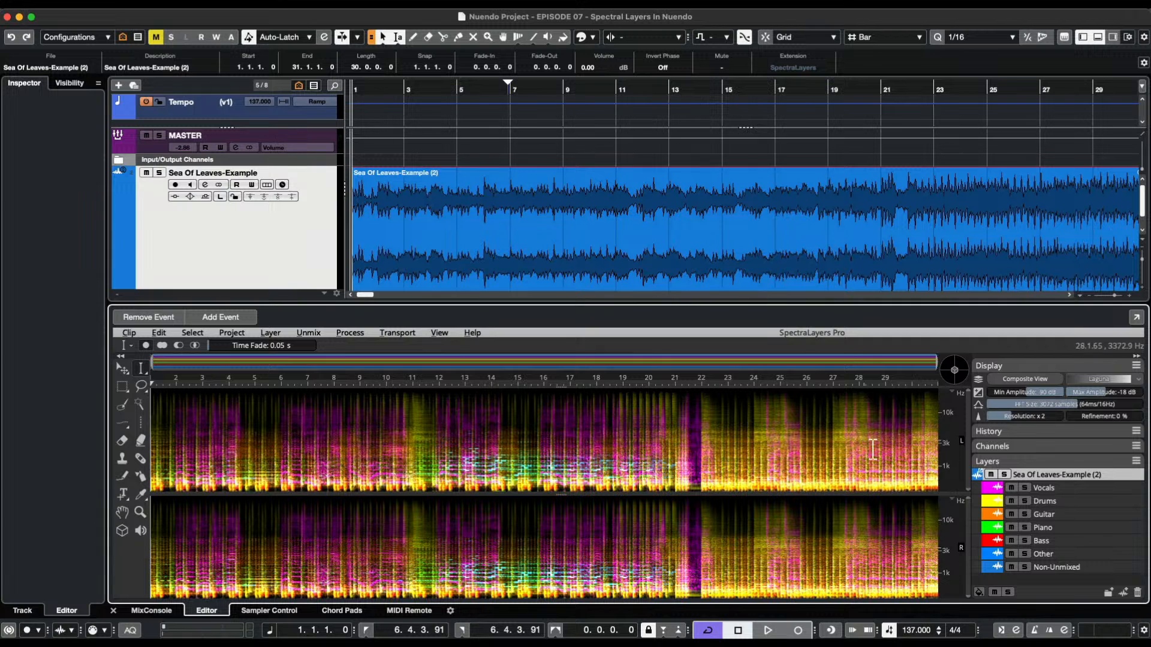
Unmix the Drums layer into separate Kick, Snare and Cymbals layers.
{"action": "left_click", "coordinate": [1072, 502]}
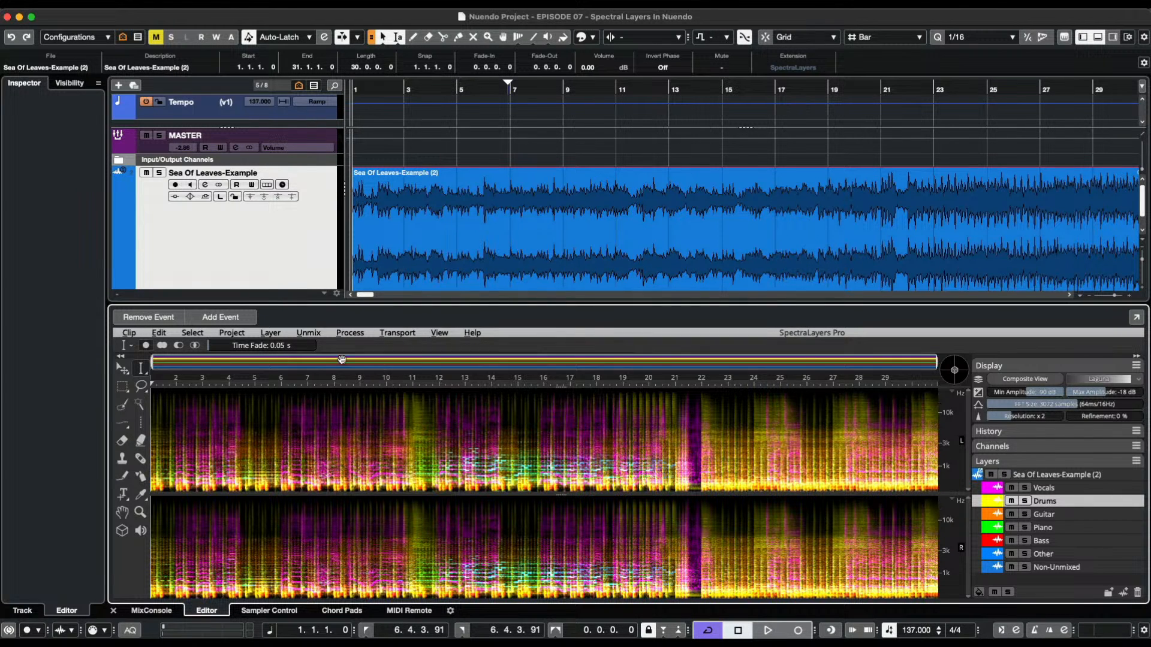
{"action": "left_click", "coordinate": [315, 334]}
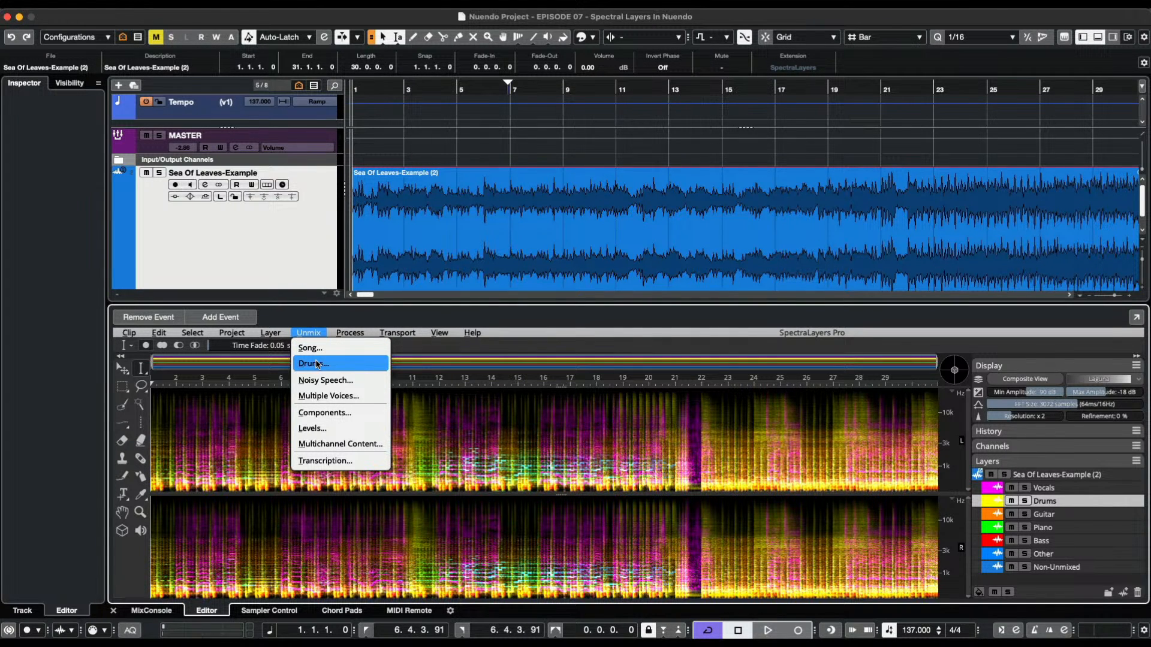
{"action": "left_click", "coordinate": [314, 364]}
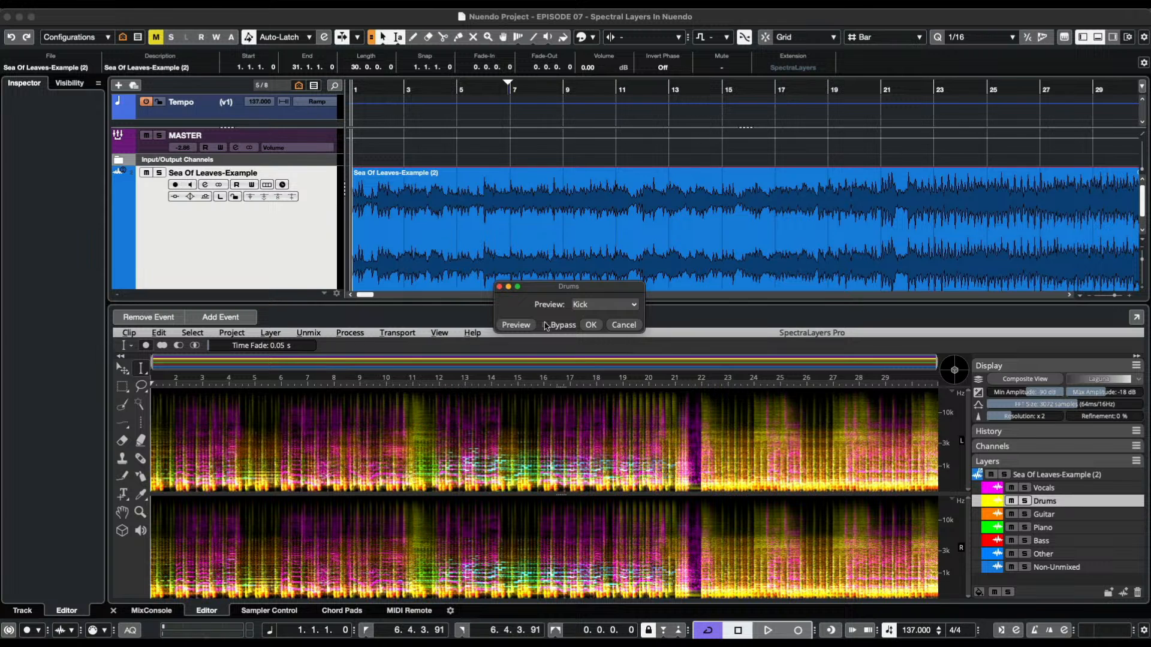
{"action": "left_click", "coordinate": [586, 306]}
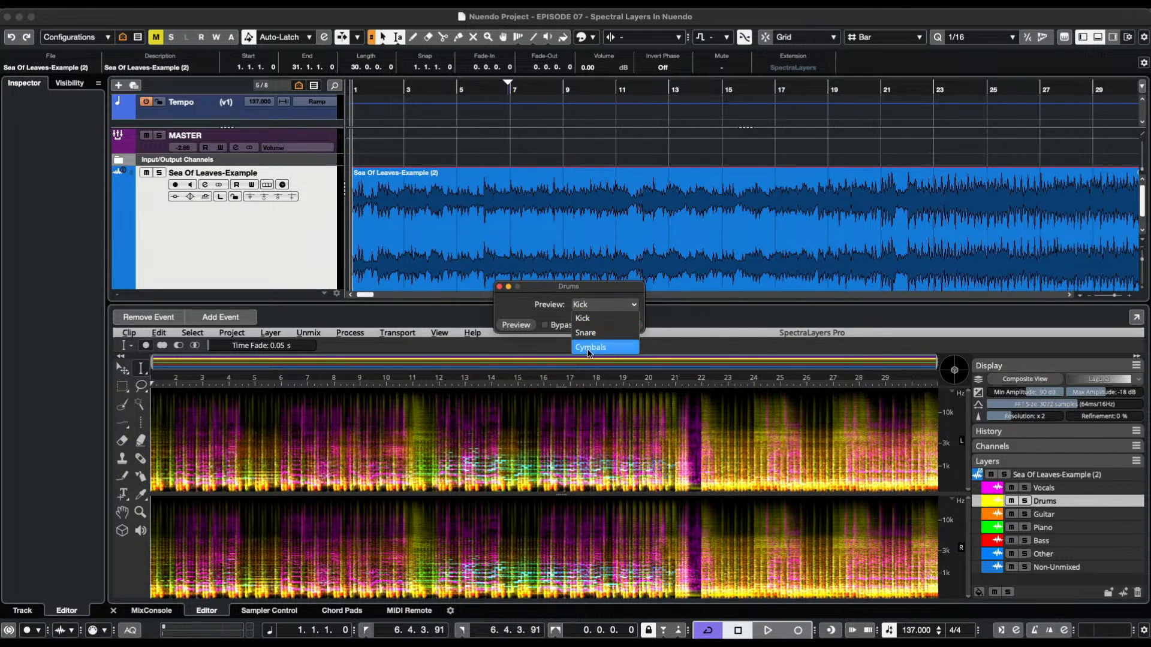
{"action": "left_click", "coordinate": [592, 287]}
{"action": "left_click", "coordinate": [594, 325]}
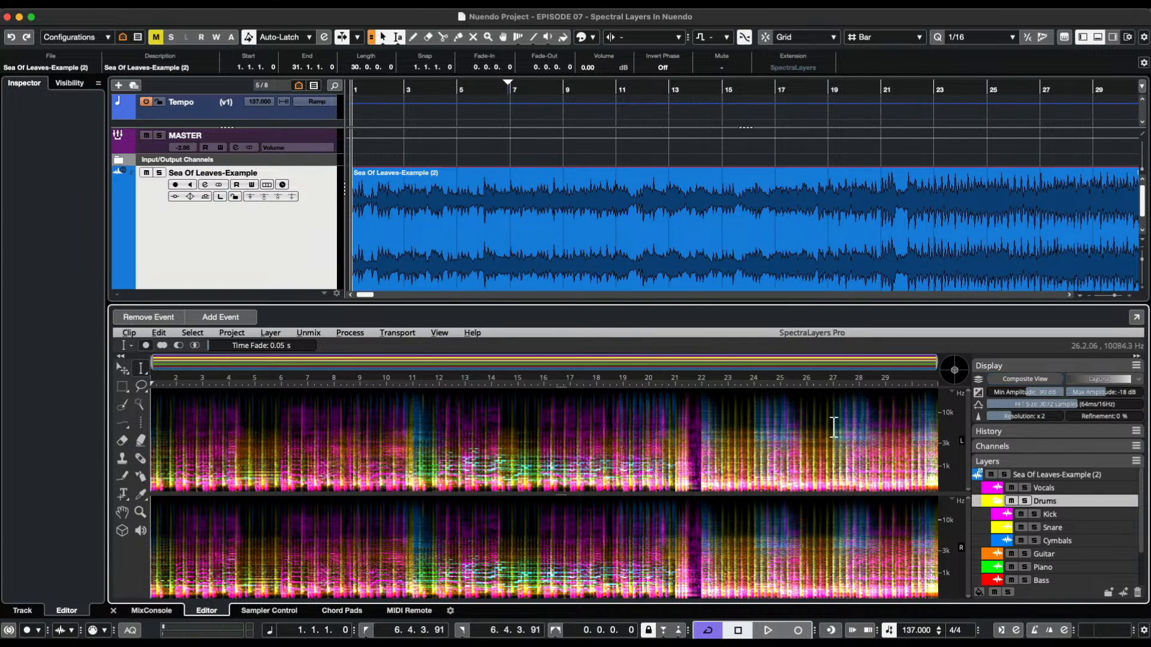
Audition the Kick layer soloed, add the Snare and Cymbals solos during playback, and clear all three solos.
{"action": "left_click", "coordinate": [1035, 515]}
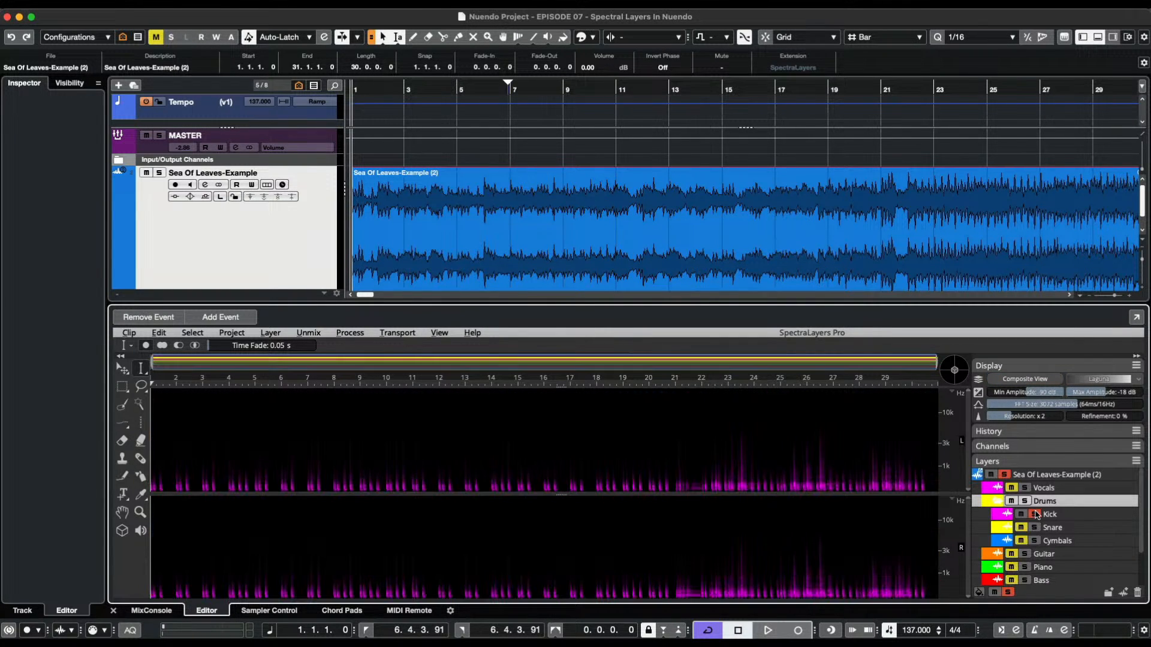
{"action": "key", "text": "space"}
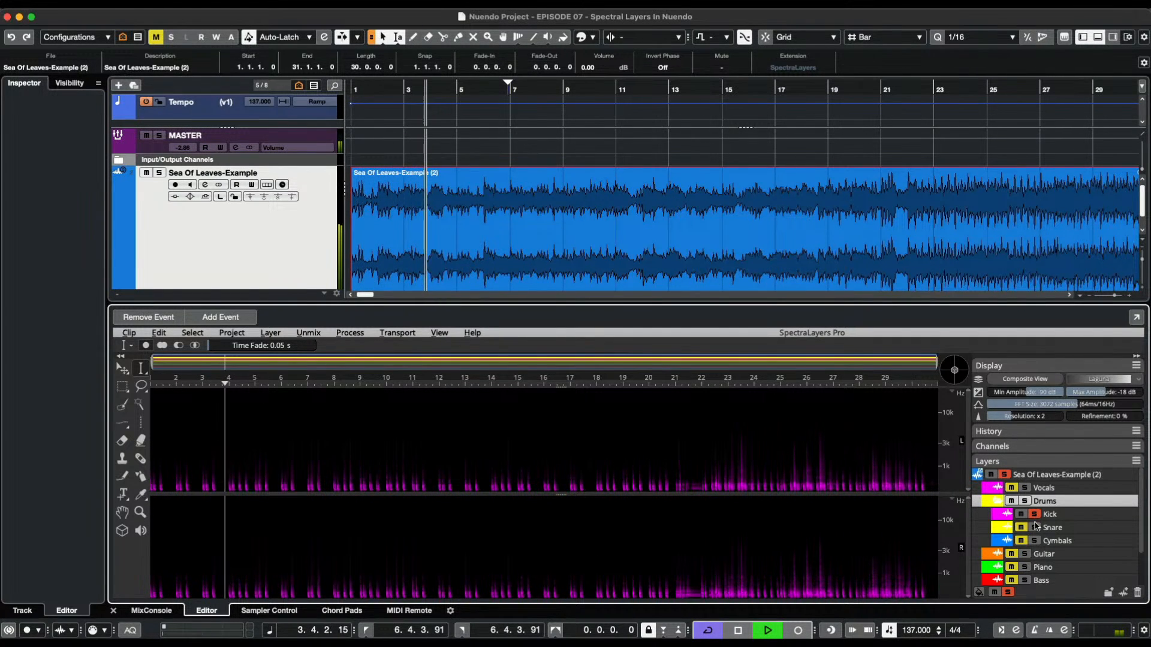
{"action": "left_click", "coordinate": [1035, 527]}
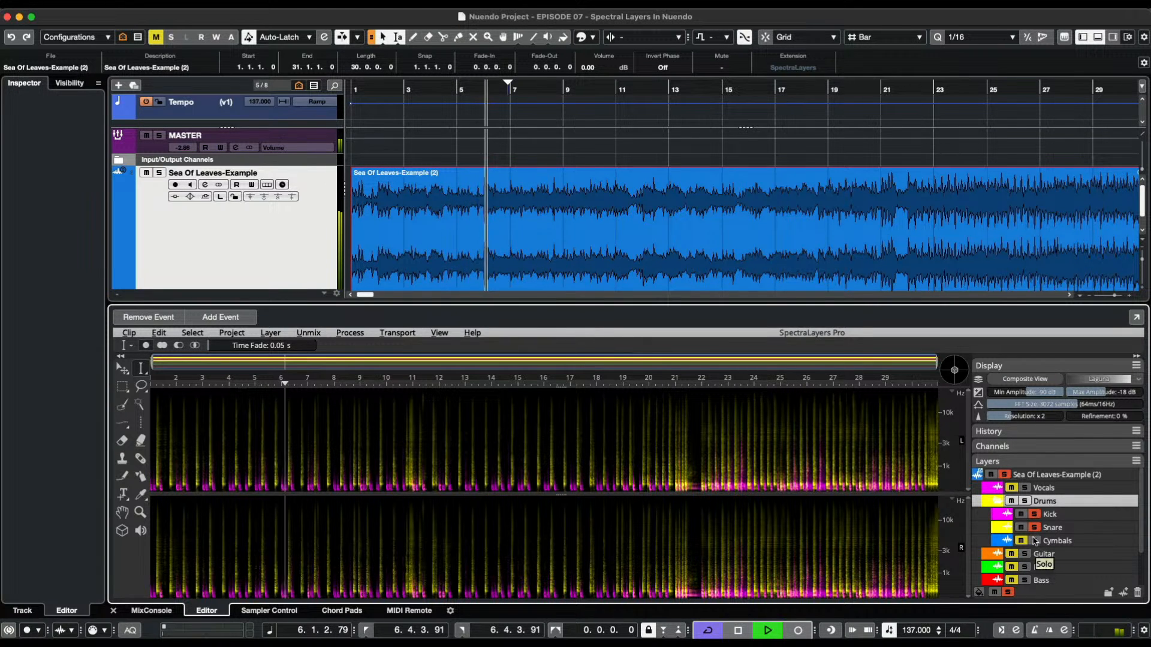
{"action": "left_click", "coordinate": [1035, 541]}
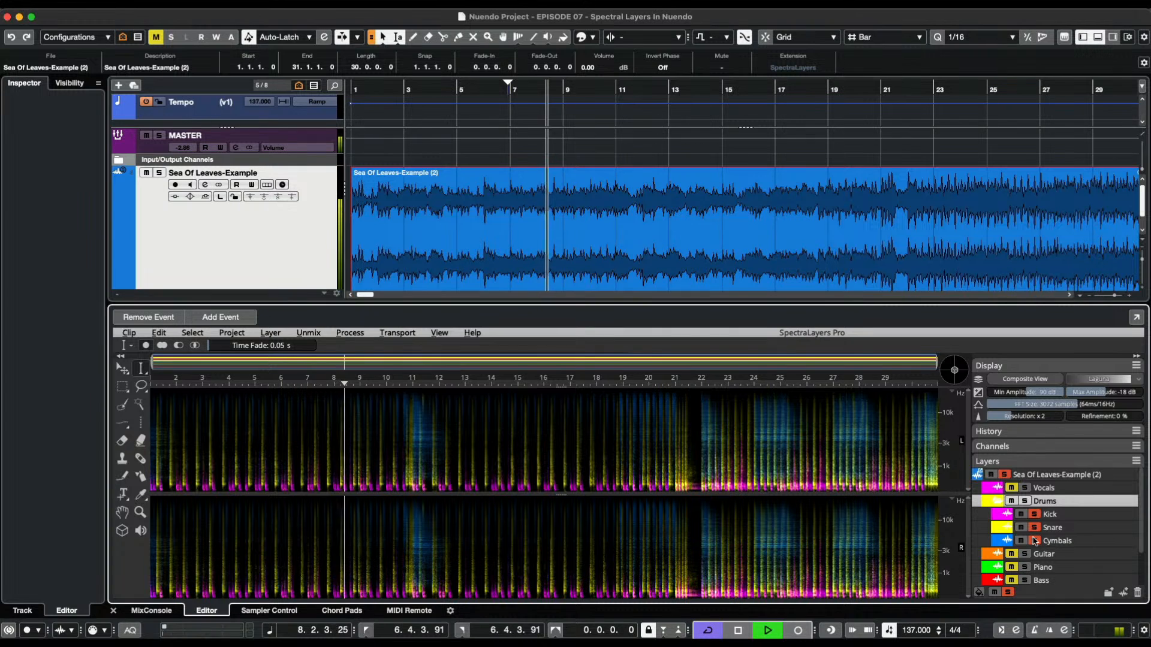
{"action": "key", "text": "space"}
{"action": "left_click", "coordinate": [1034, 514]}
{"action": "left_click", "coordinate": [1034, 527]}
{"action": "left_click", "coordinate": [1035, 539]}
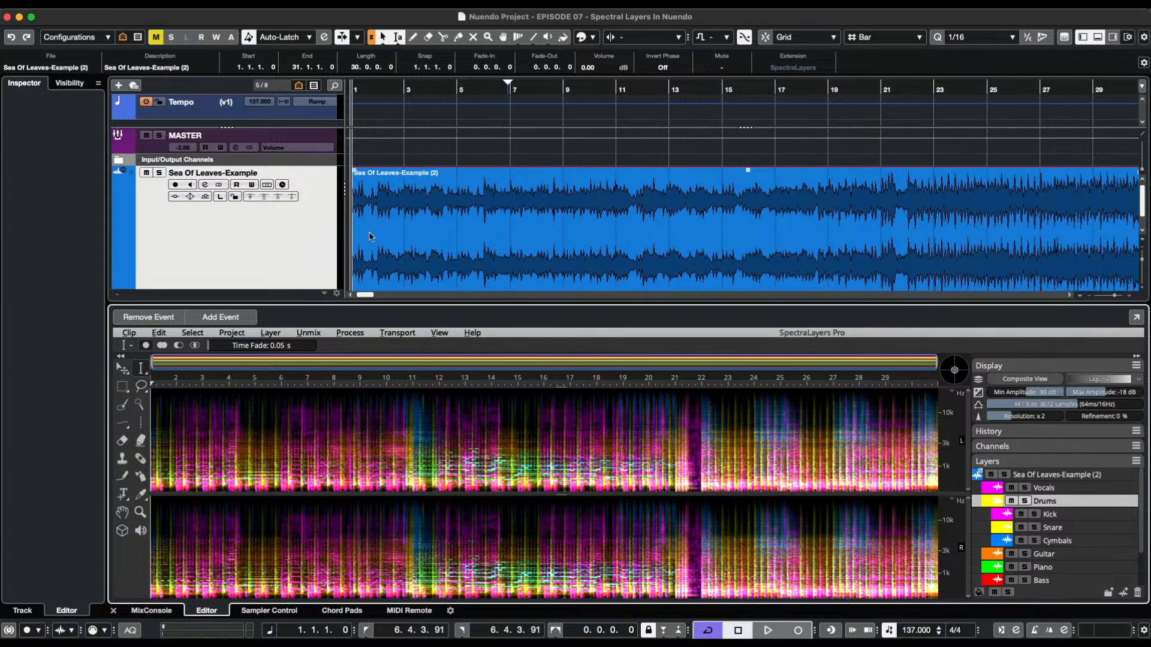
Reduce the height of the Sea Of Leaves-Example track.
{"action": "left_click", "coordinate": [323, 240]}
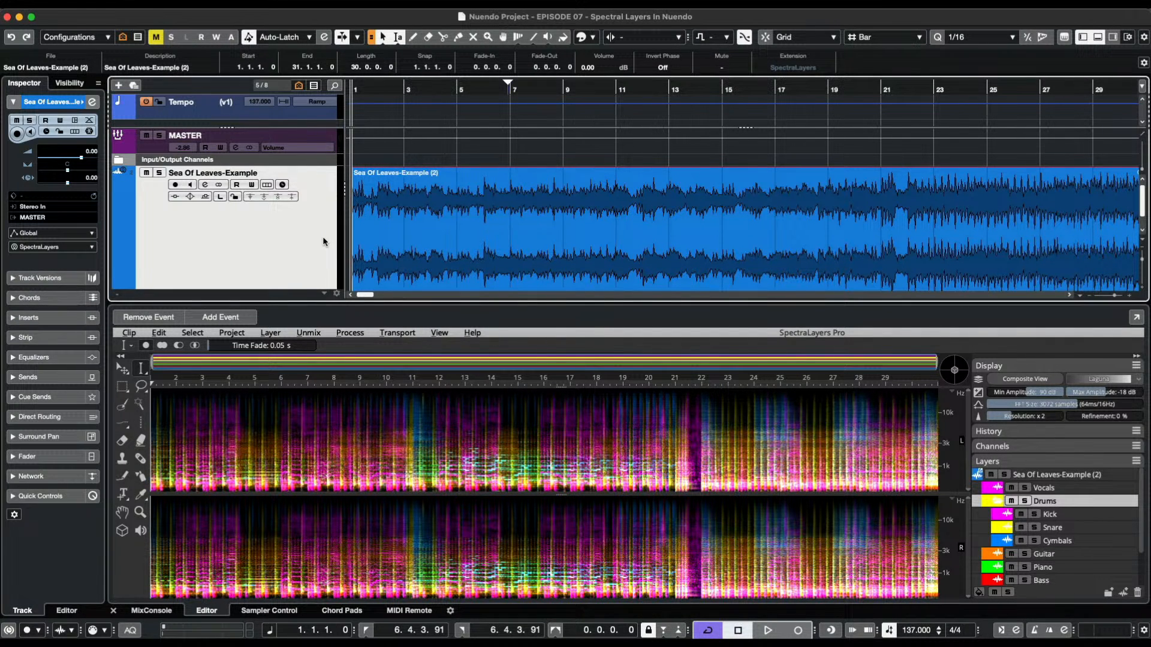
{"action": "key", "text": "alt+Up"}
{"action": "key", "text": "alt+Up"}
{"action": "key", "text": "alt+Up"}
{"action": "key", "text": "alt+Up"}
{"action": "key", "text": "alt+Up"}
{"action": "key", "text": "alt+Up"}
{"action": "key", "text": "alt+Up"}
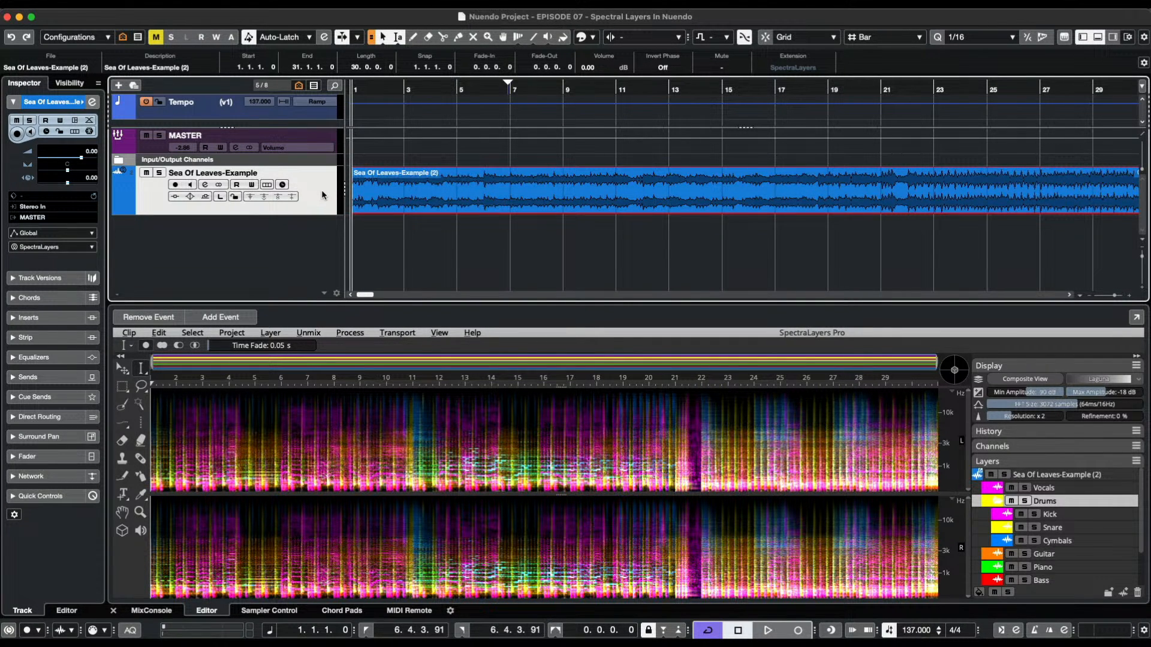
Move the Sea Of Leaves-Example track into the upper track list section above MASTER and slightly enlarge the project area.
{"action": "left_click_drag", "start_coordinate": [324, 195], "coordinate": [325, 157]}
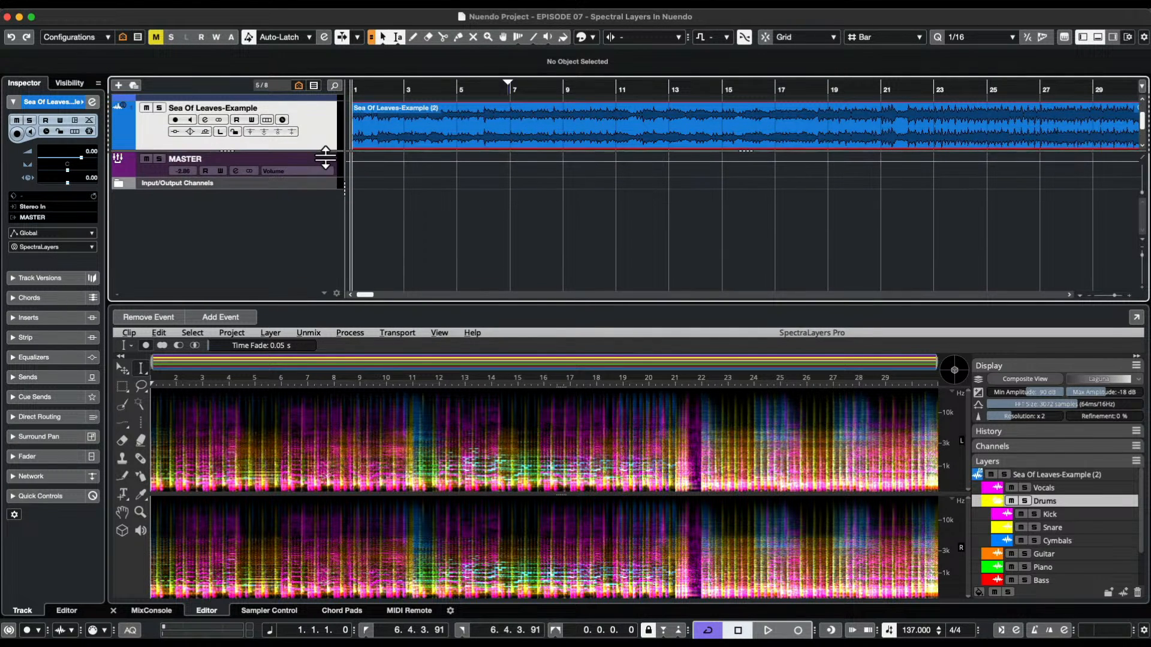
{"action": "scroll", "coordinate": [324, 132], "scroll_direction": "down", "scroll_amount": 1}
{"action": "scroll", "coordinate": [324, 132], "scroll_direction": "up", "scroll_amount": 1}
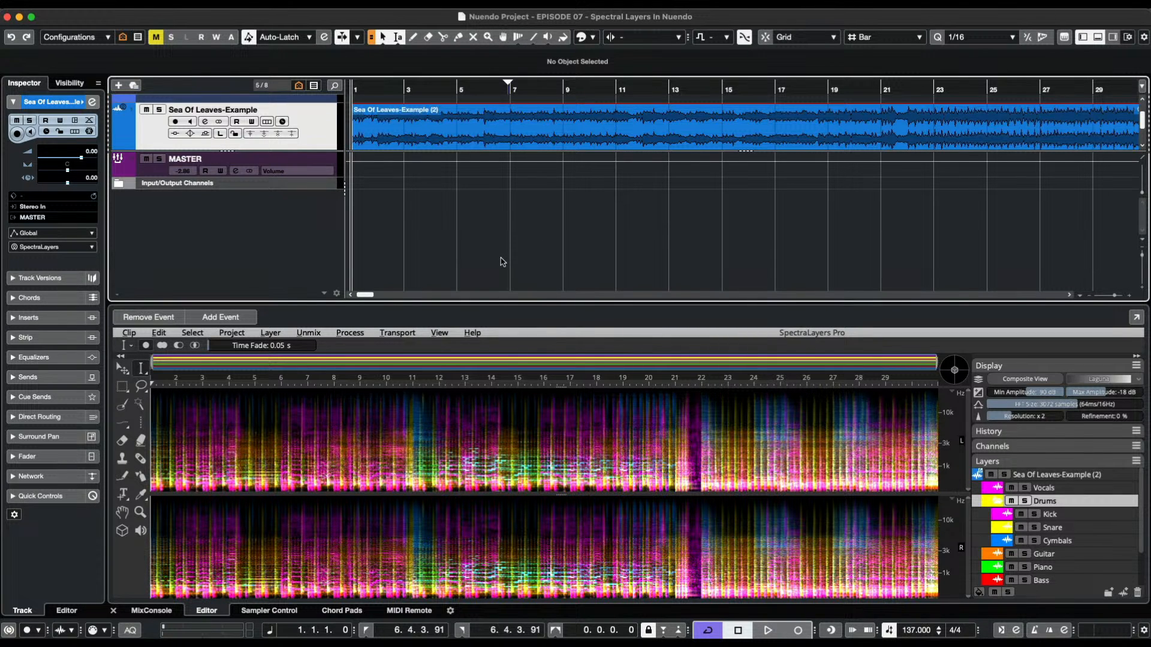
{"action": "left_click_drag", "start_coordinate": [500, 308], "coordinate": [497, 324]}
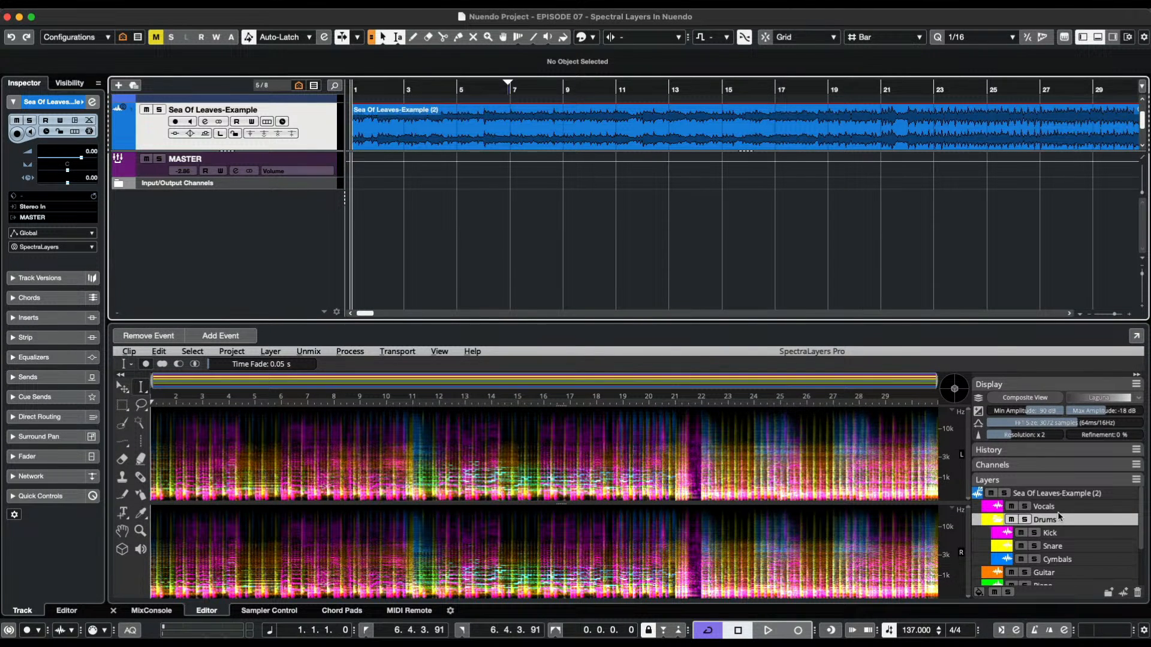
Place the Kick layer on a new track below Input/Output Channels, copying the file to the project folder.
{"action": "left_click", "coordinate": [1058, 533]}
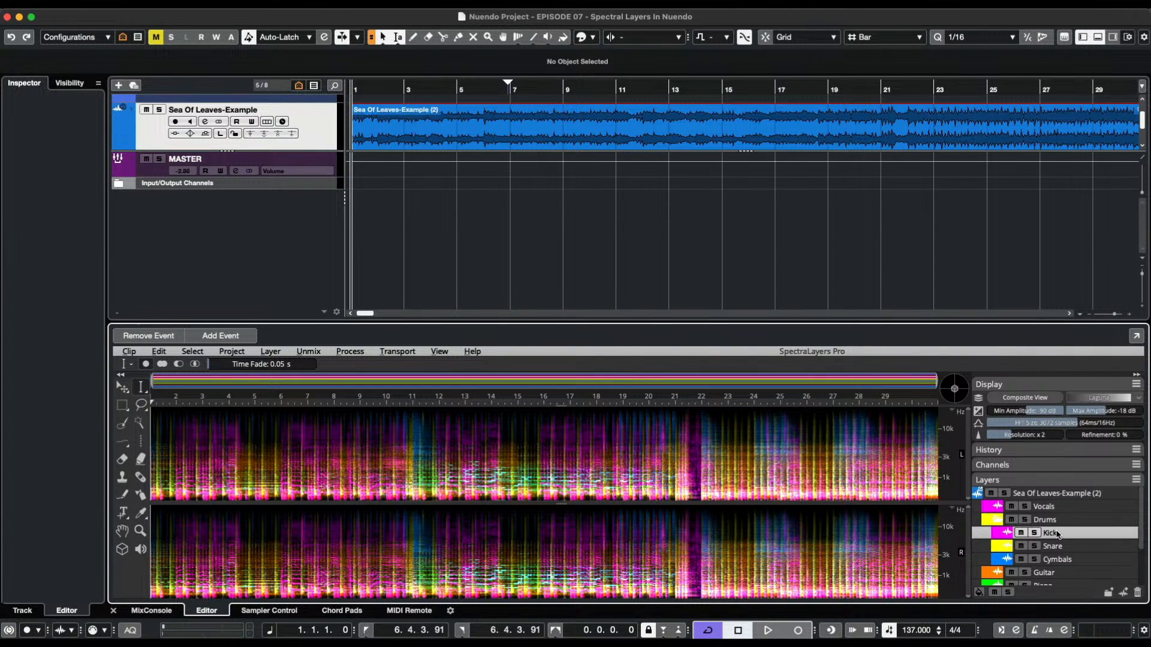
{"action": "left_click_drag", "start_coordinate": [1059, 533], "coordinate": [543, 240]}
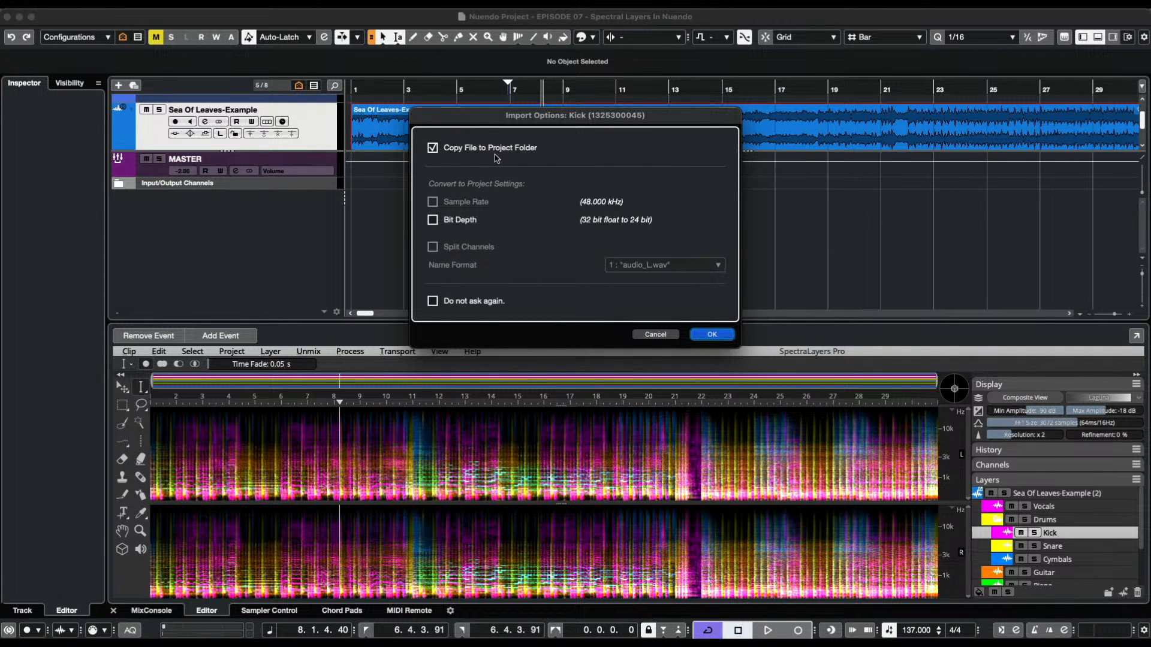
{"action": "left_click", "coordinate": [720, 334]}
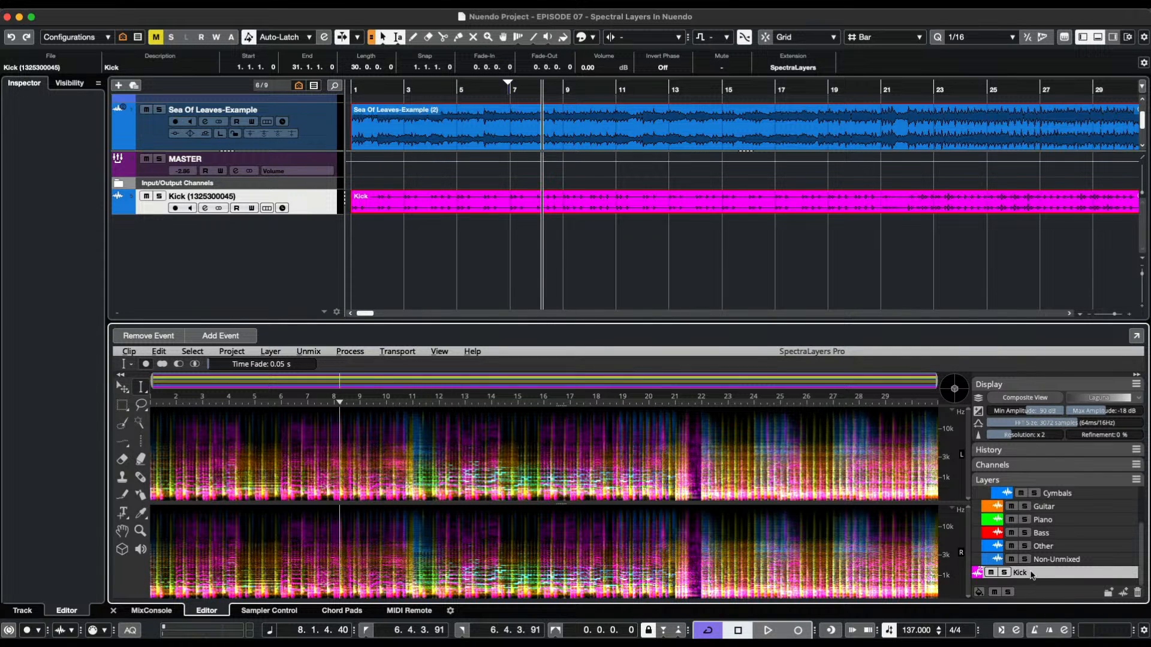
Place the Snare layer from the Drums group on a new track below the Kick track, accepting the import options.
{"action": "scroll", "coordinate": [1070, 527], "scroll_direction": "up", "scroll_amount": 3}
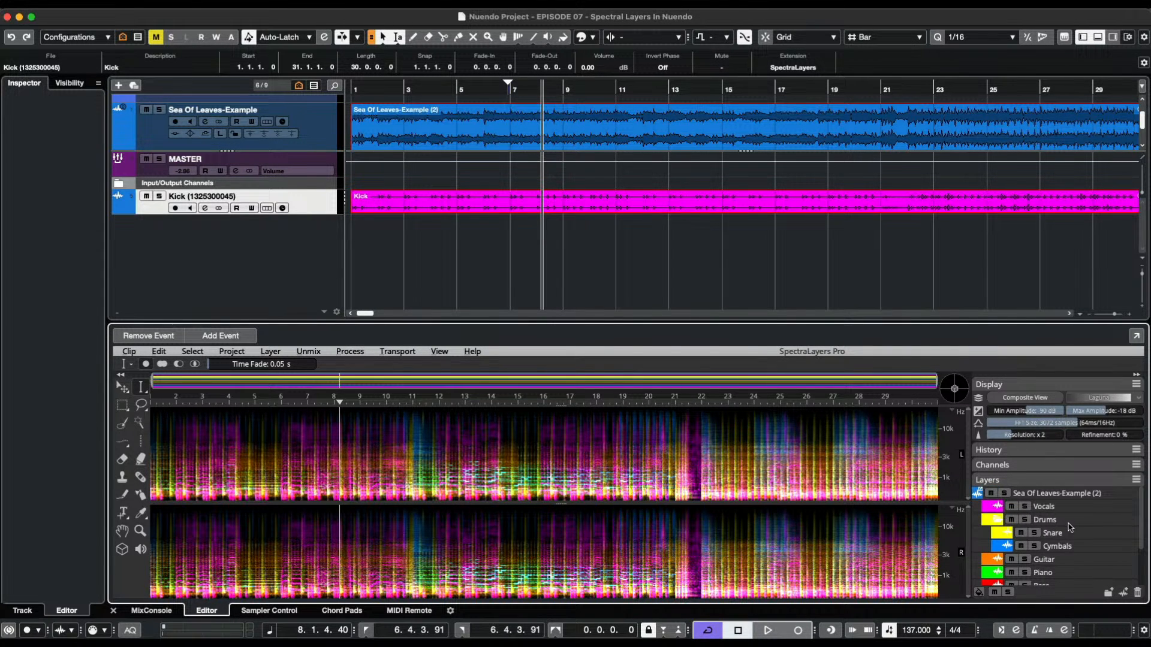
{"action": "left_click", "coordinate": [1058, 533]}
{"action": "left_click_drag", "start_coordinate": [1058, 533], "coordinate": [612, 266]}
{"action": "key", "text": "Return"}
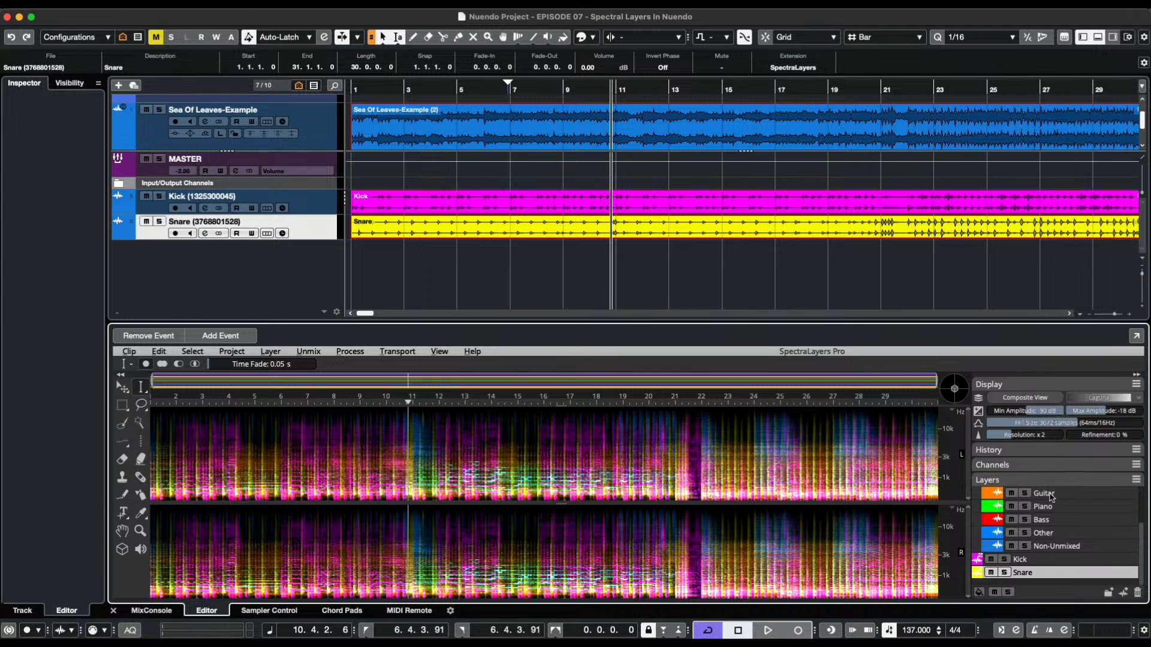
Place the Cymbals layer on a new track below the Snare track, copying the file to the project folder.
{"action": "scroll", "coordinate": [1053, 497], "scroll_direction": "up", "scroll_amount": 3}
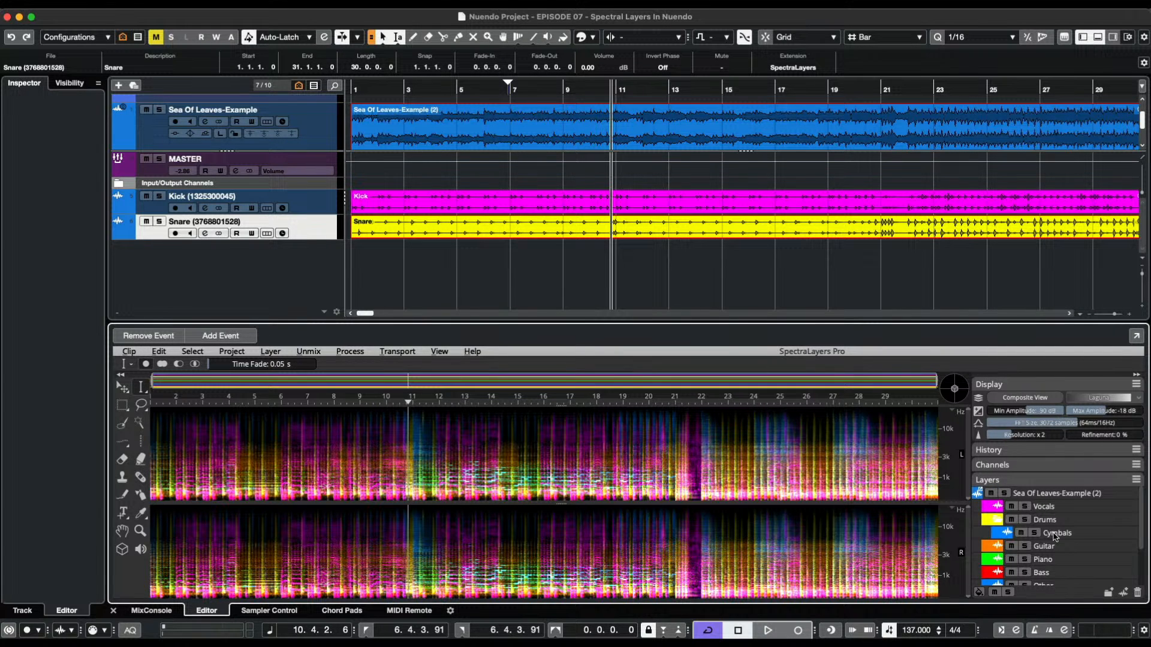
{"action": "left_click_drag", "start_coordinate": [1055, 535], "coordinate": [458, 288]}
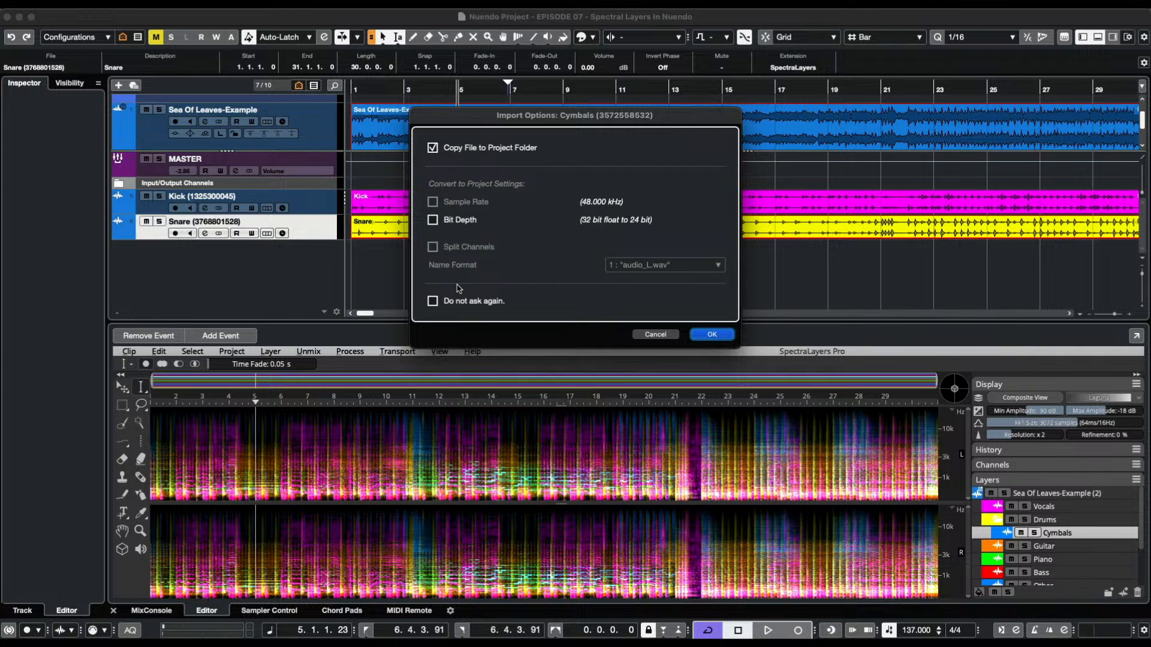
{"action": "key", "text": "Return"}
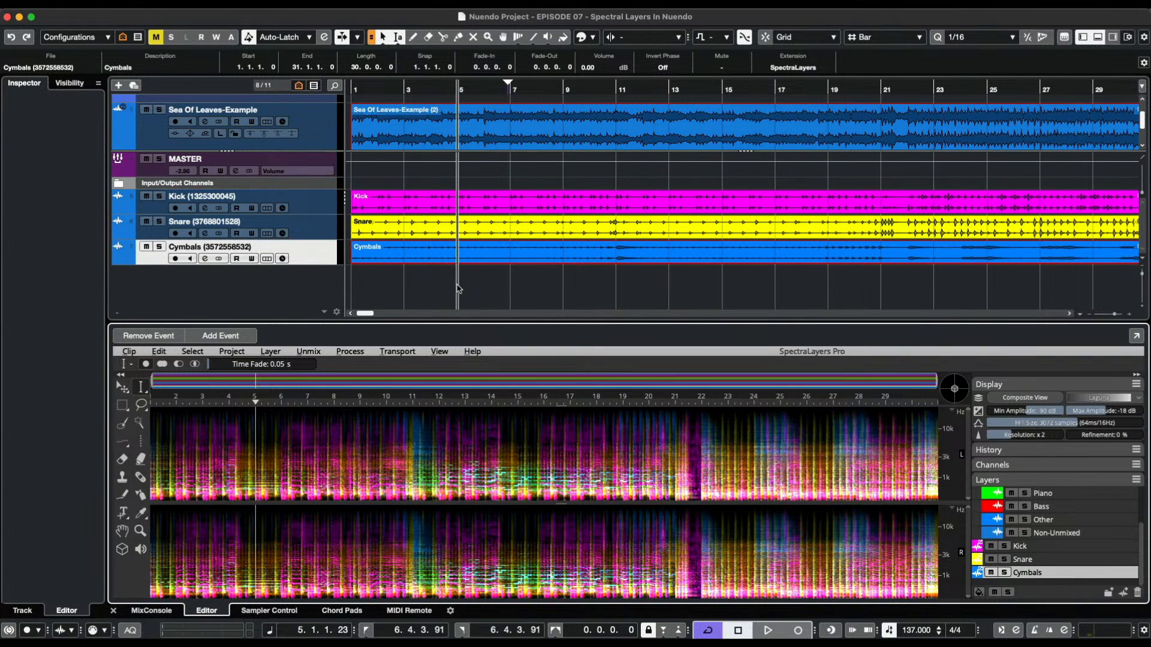
Place the Vocals layer on a new track below the Cymbals track, copying the file to the project folder.
{"action": "scroll", "coordinate": [1085, 530], "scroll_direction": "up", "scroll_amount": 3}
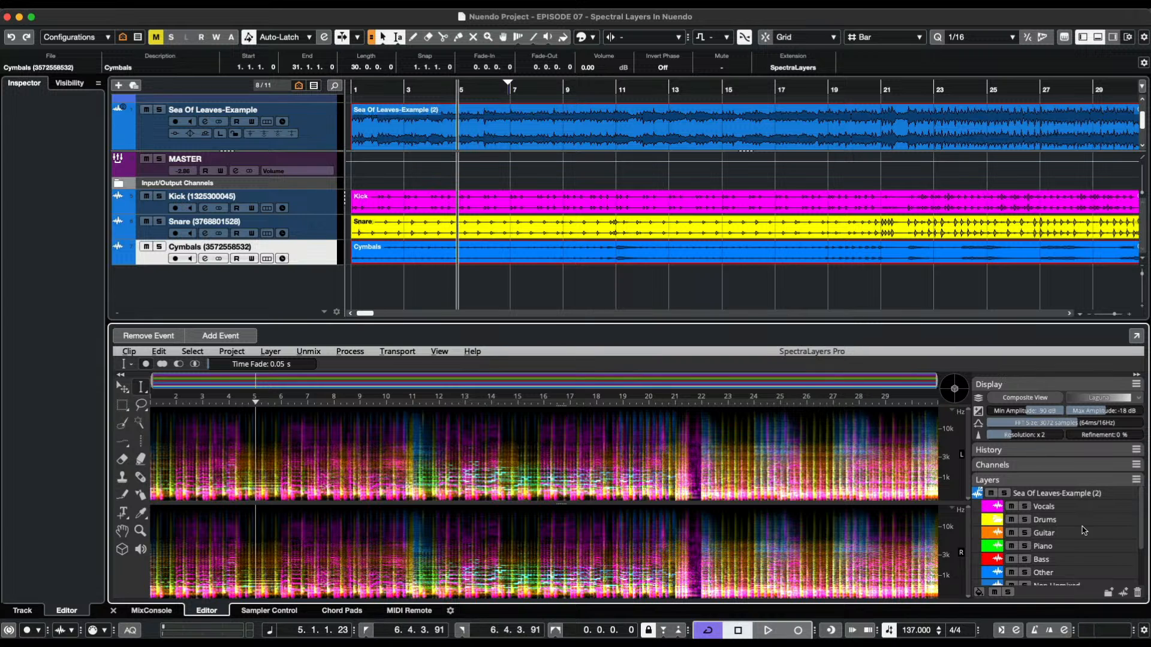
{"action": "left_click", "coordinate": [1052, 507]}
{"action": "left_click_drag", "start_coordinate": [1052, 507], "coordinate": [783, 299]}
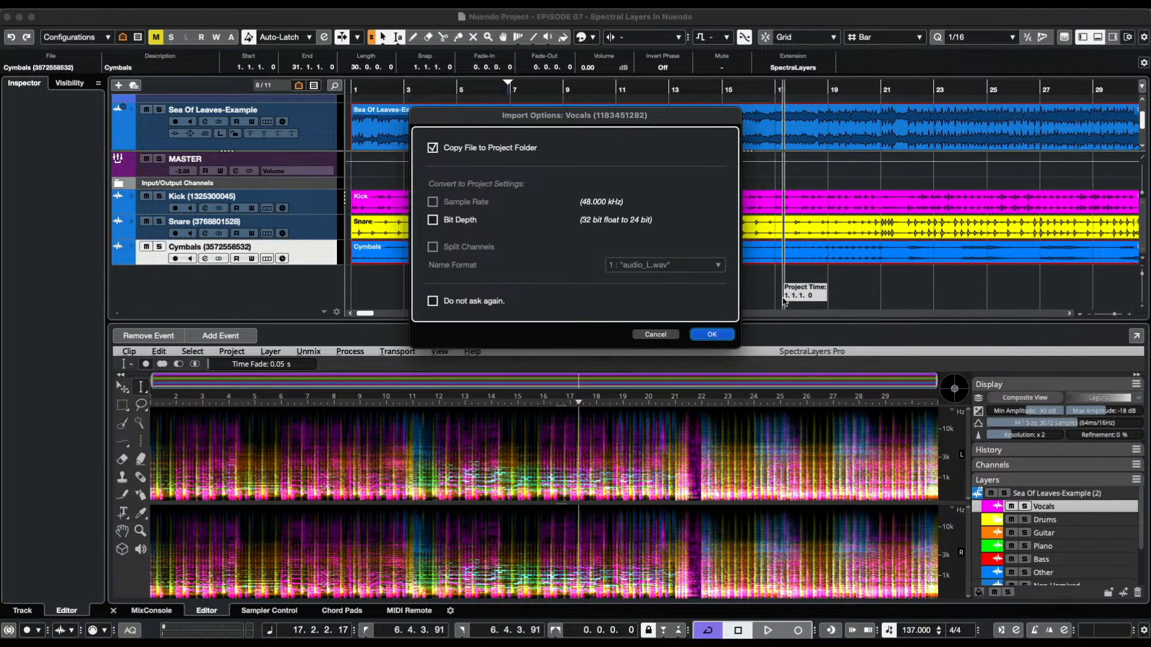
{"action": "key", "text": "Return"}
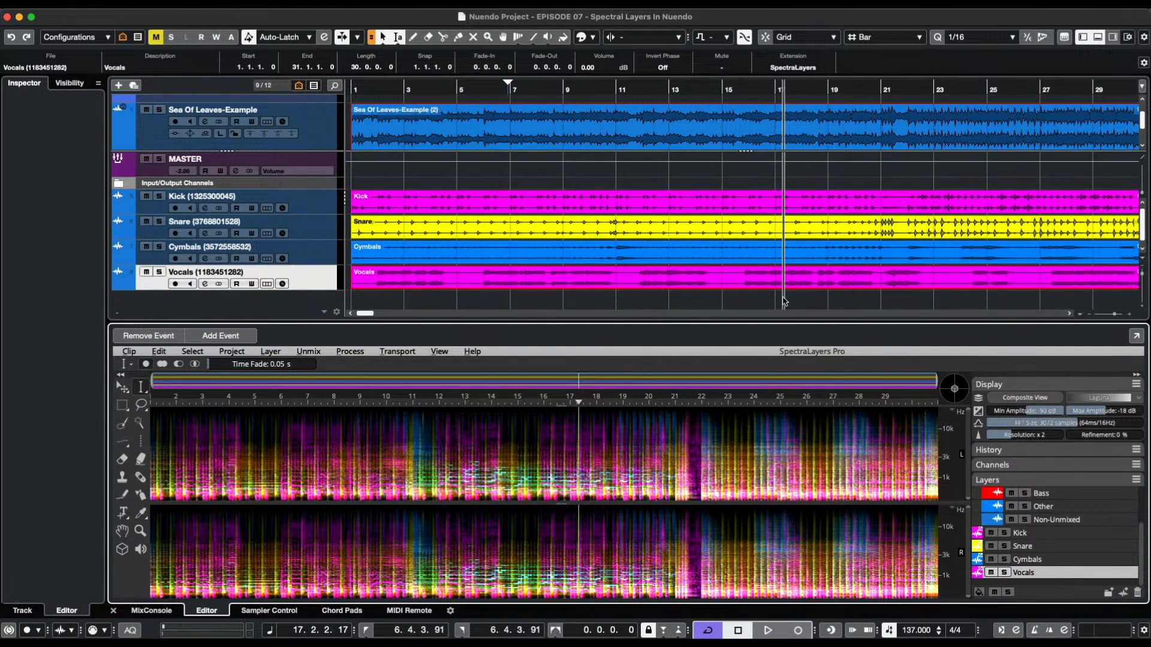
Place the Guitar layer on a new track below the Vocals track, copying the file to the project folder.
{"action": "scroll", "coordinate": [1070, 525], "scroll_direction": "up", "scroll_amount": 3}
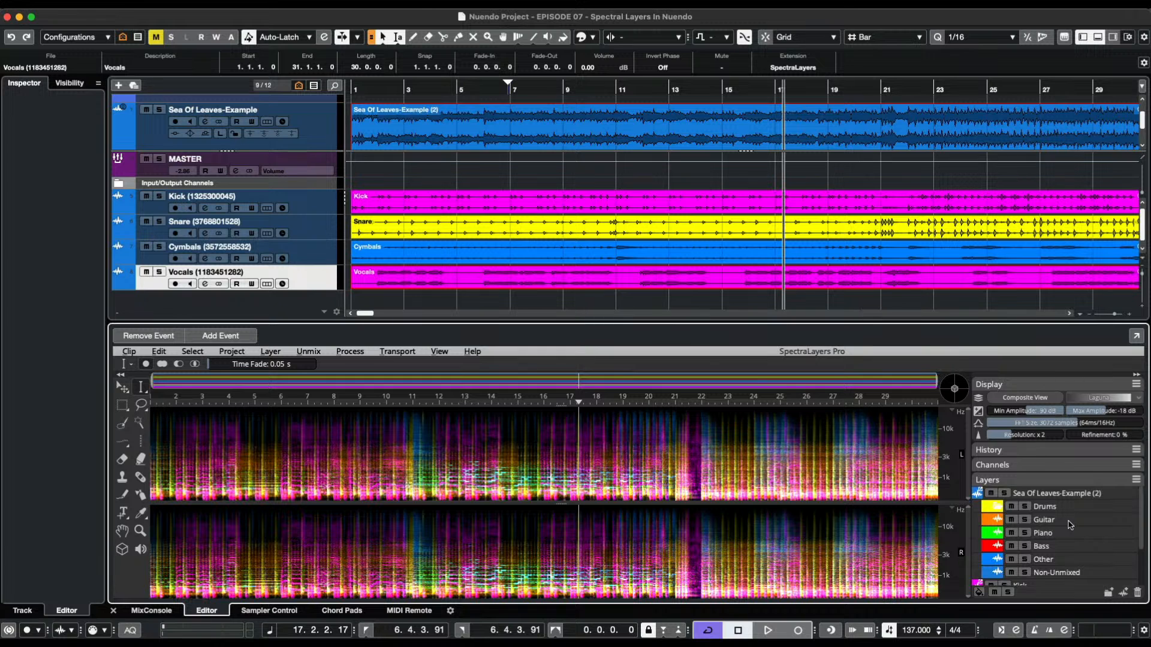
{"action": "left_click", "coordinate": [1070, 522]}
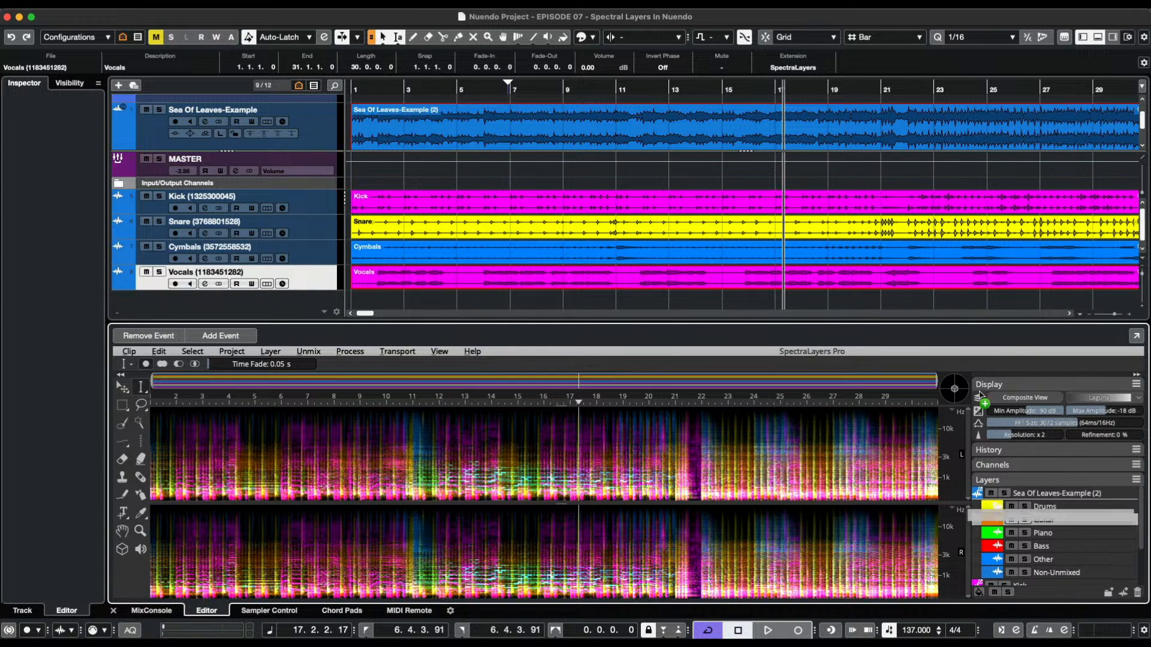
{"action": "left_click_drag", "start_coordinate": [888, 316], "coordinate": [879, 304]}
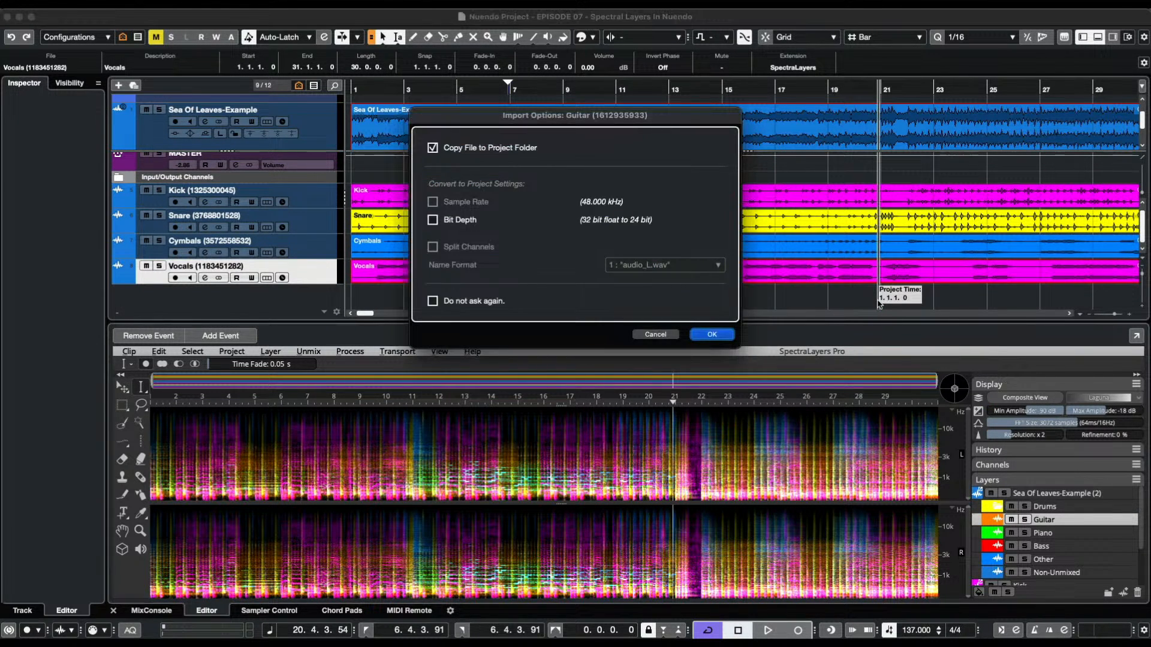
{"action": "key", "text": "Return"}
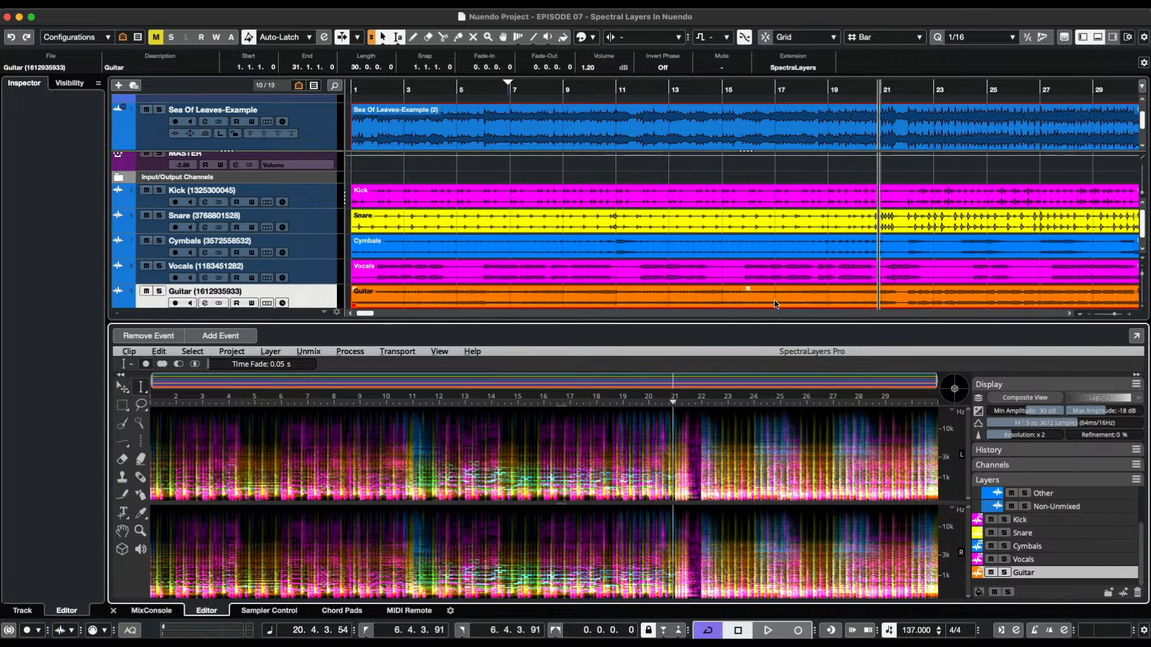
{"action": "scroll", "coordinate": [672, 305], "scroll_direction": "down", "scroll_amount": 3}
{"action": "scroll", "coordinate": [672, 304], "scroll_direction": "down", "scroll_amount": 1}
{"action": "scroll", "coordinate": [1057, 563], "scroll_direction": "up", "scroll_amount": 4}
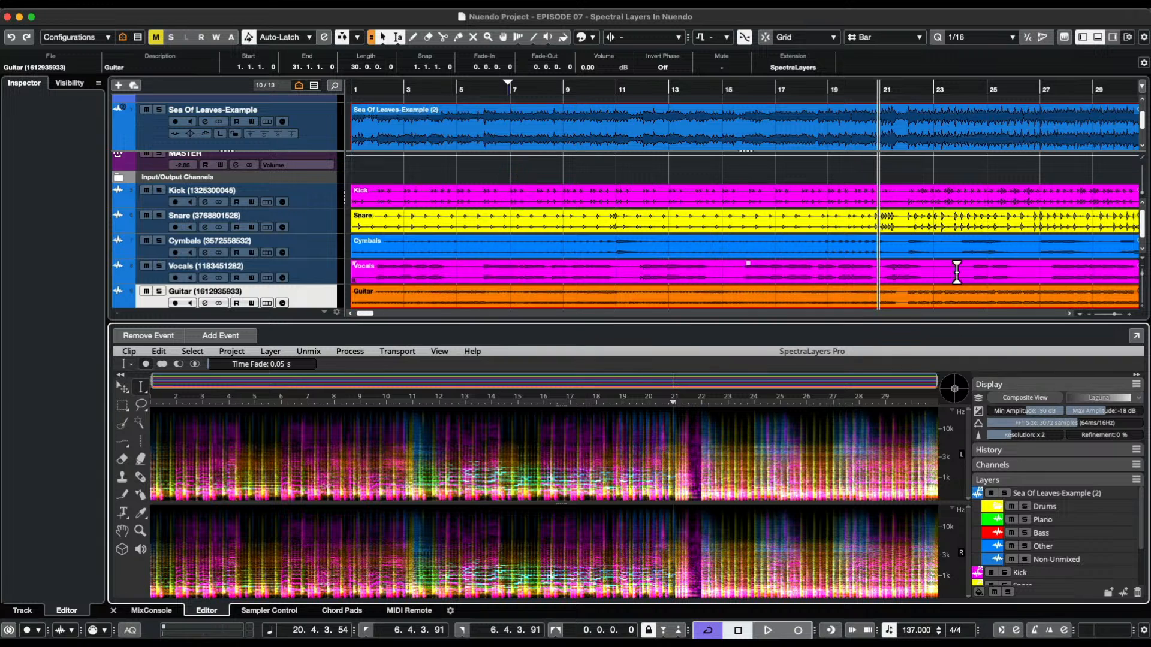
{"action": "left_click", "coordinate": [961, 171]}
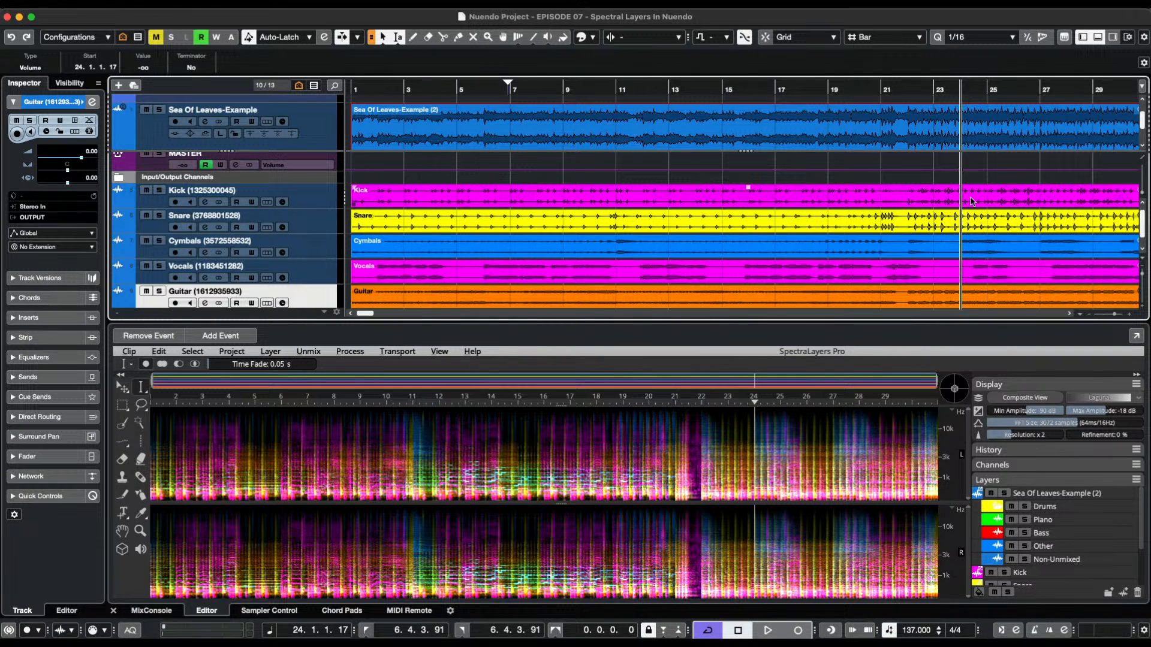
{"action": "key", "text": "super+z"}
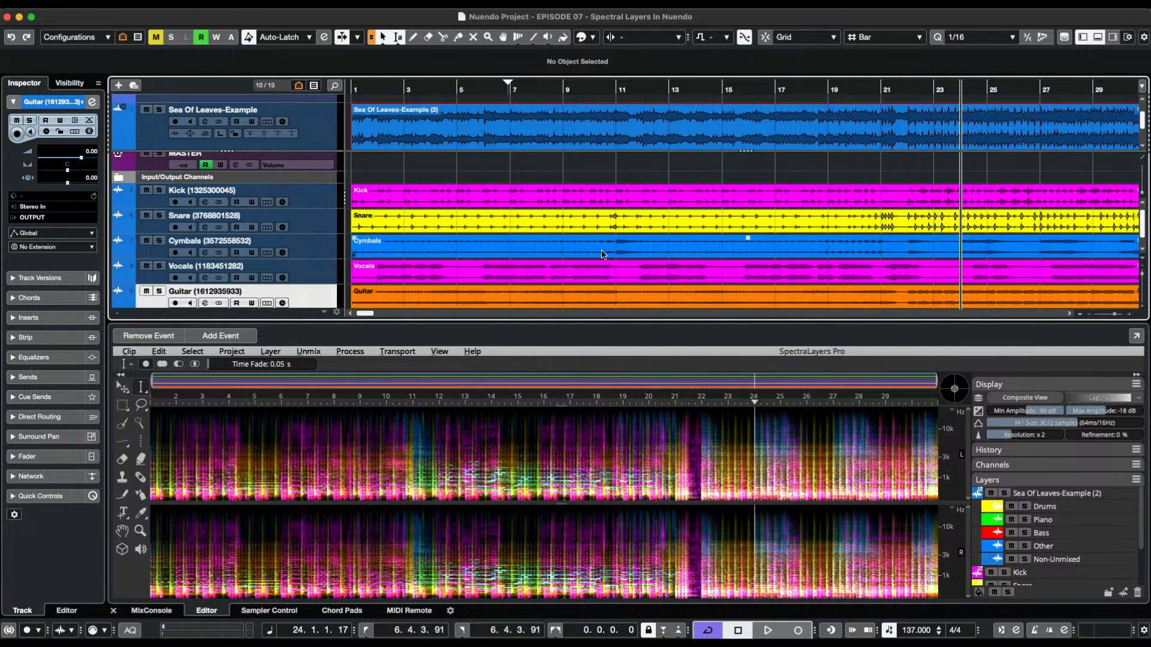
Place the Bass layer on a new track below the Guitar track, copying the file to the project folder.
{"action": "scroll", "coordinate": [331, 280], "scroll_direction": "down", "scroll_amount": 1}
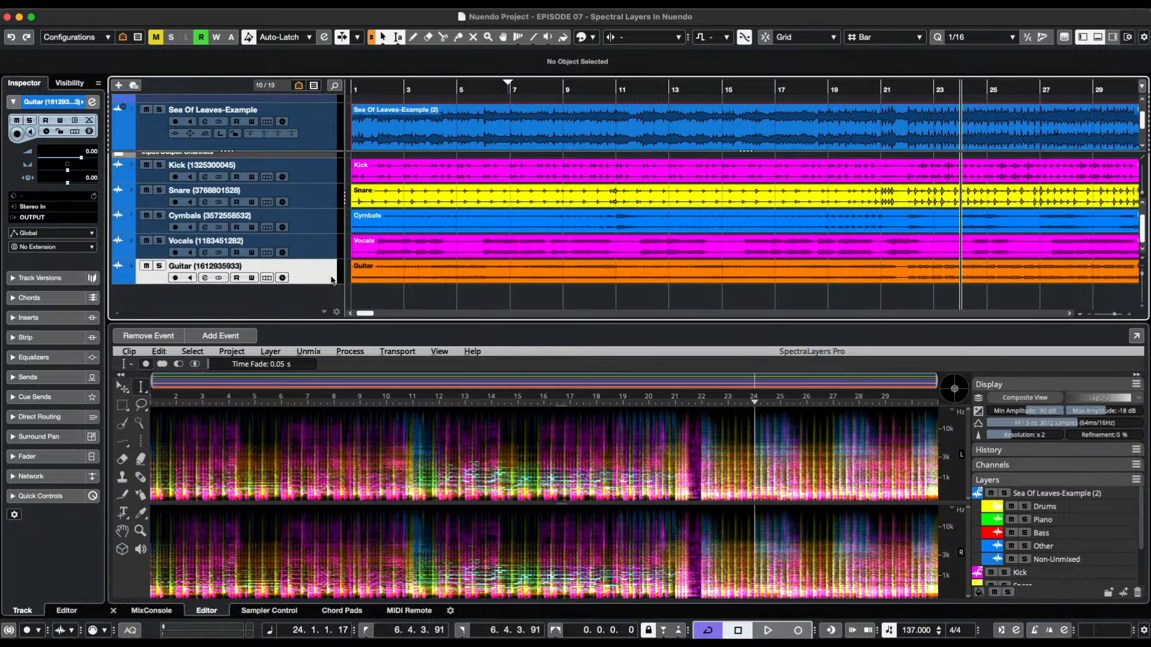
{"action": "left_click", "coordinate": [1049, 532]}
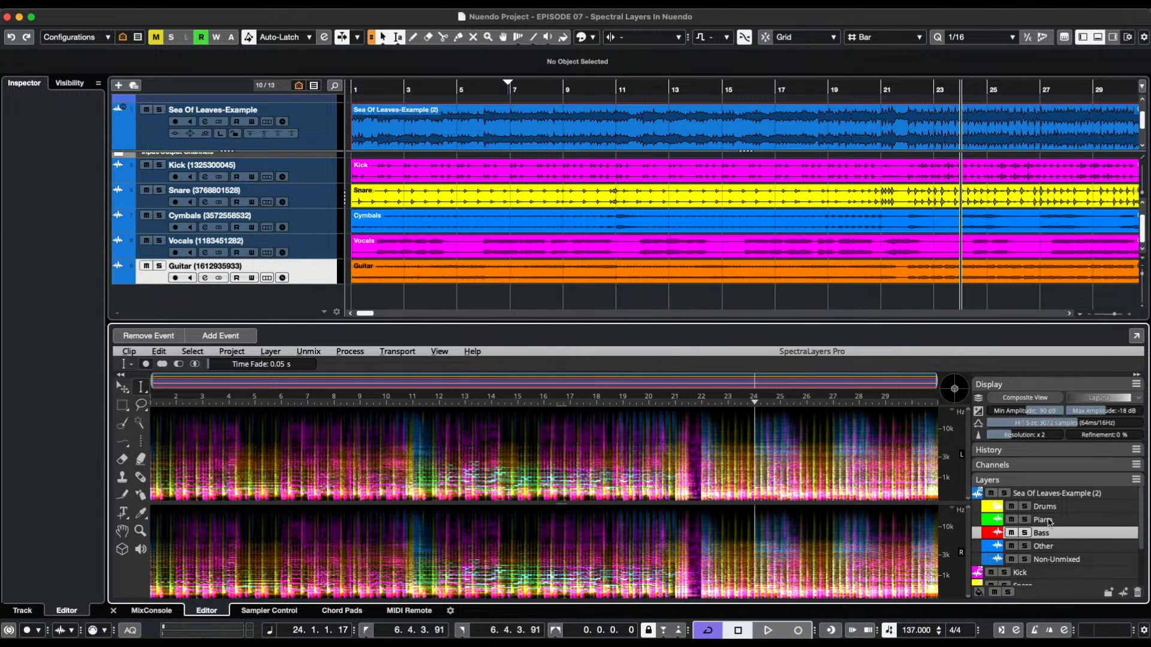
{"action": "left_click_drag", "start_coordinate": [1046, 532], "coordinate": [802, 299]}
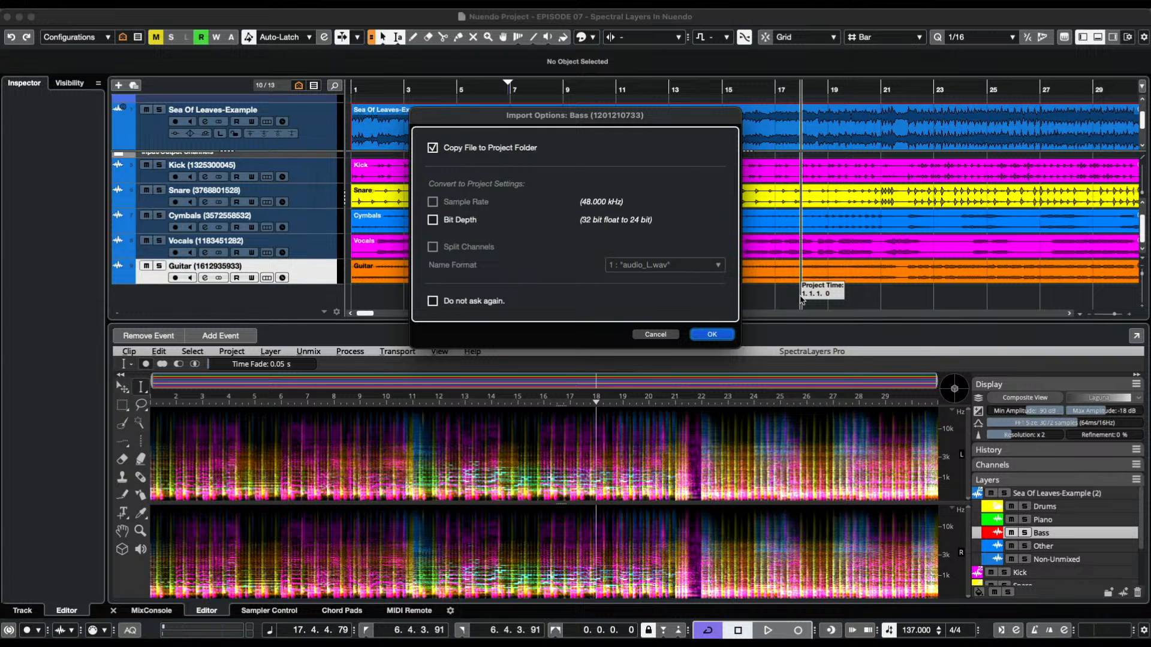
{"action": "key", "text": "Return"}
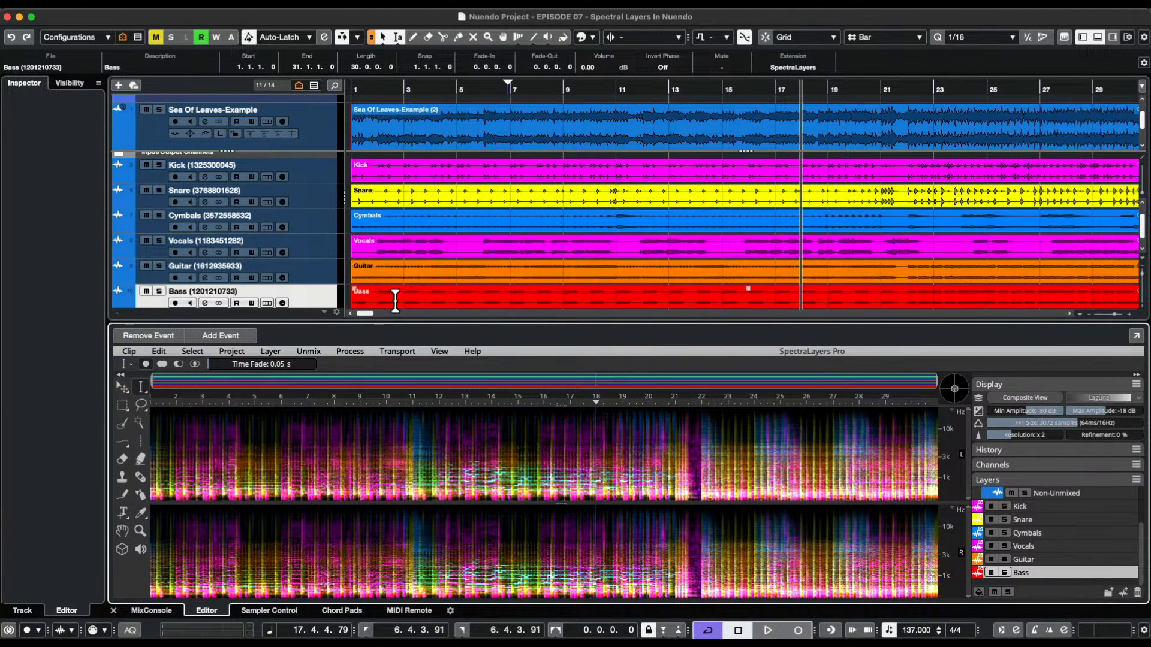
Place the Piano layer on a new track below the Bass track, accepting the import options.
{"action": "left_click", "coordinate": [328, 297]}
{"action": "scroll", "coordinate": [328, 297], "scroll_direction": "down", "scroll_amount": 1}
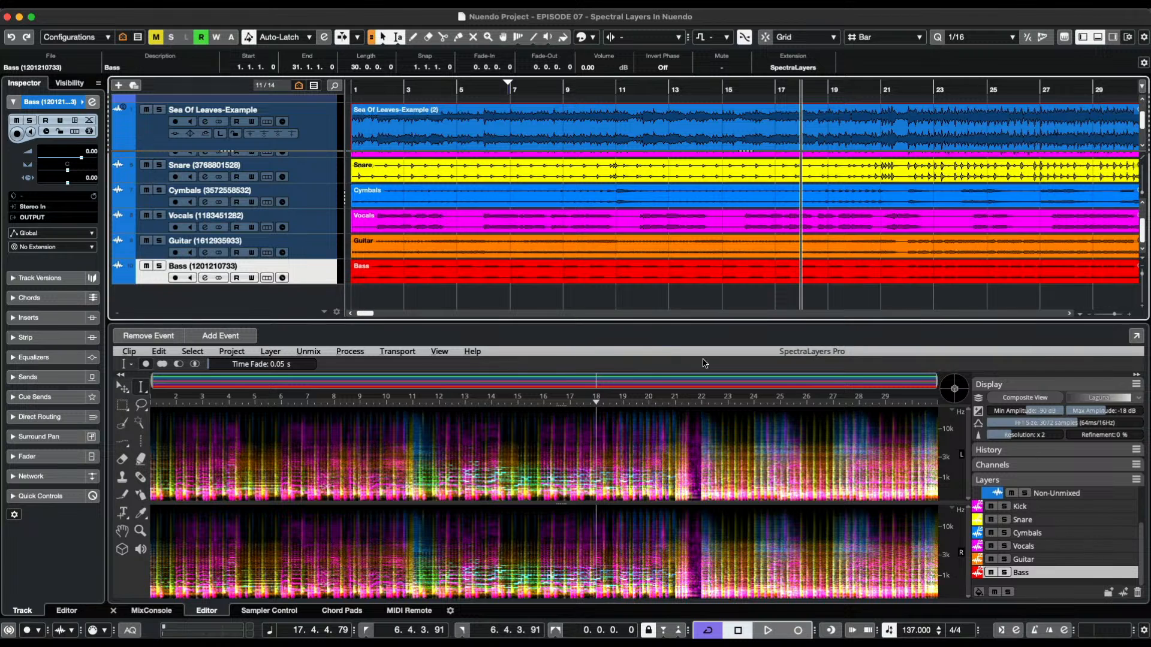
{"action": "scroll", "coordinate": [1087, 549], "scroll_direction": "up", "scroll_amount": 2}
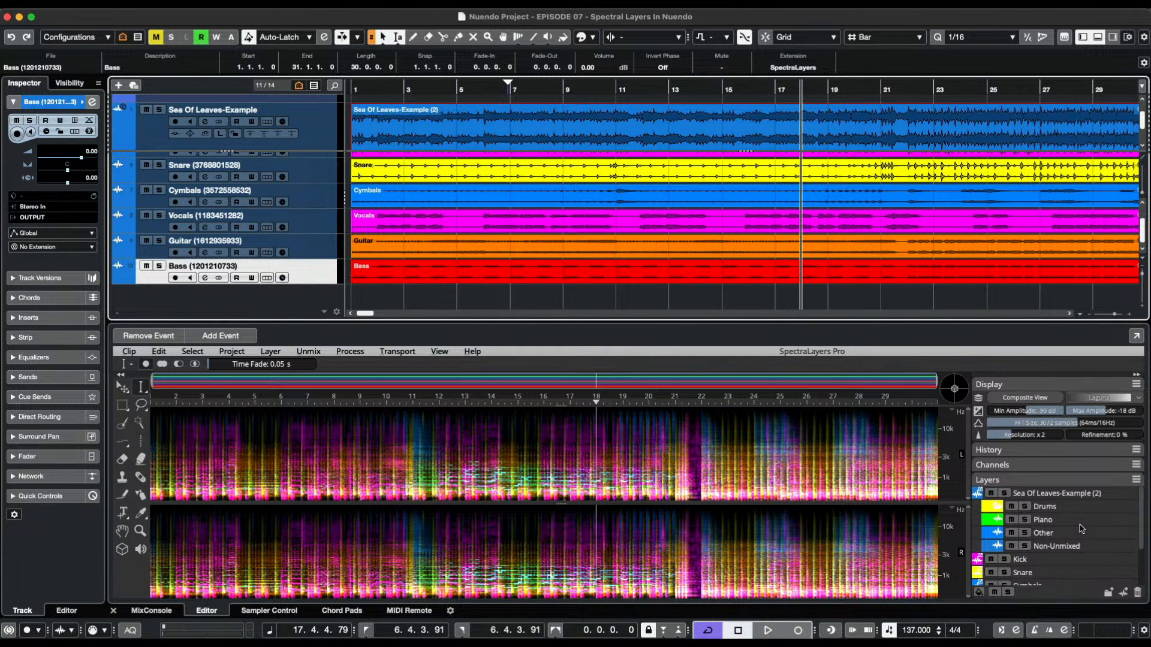
{"action": "left_click_drag", "start_coordinate": [1046, 518], "coordinate": [821, 296]}
{"action": "key", "text": "Return"}
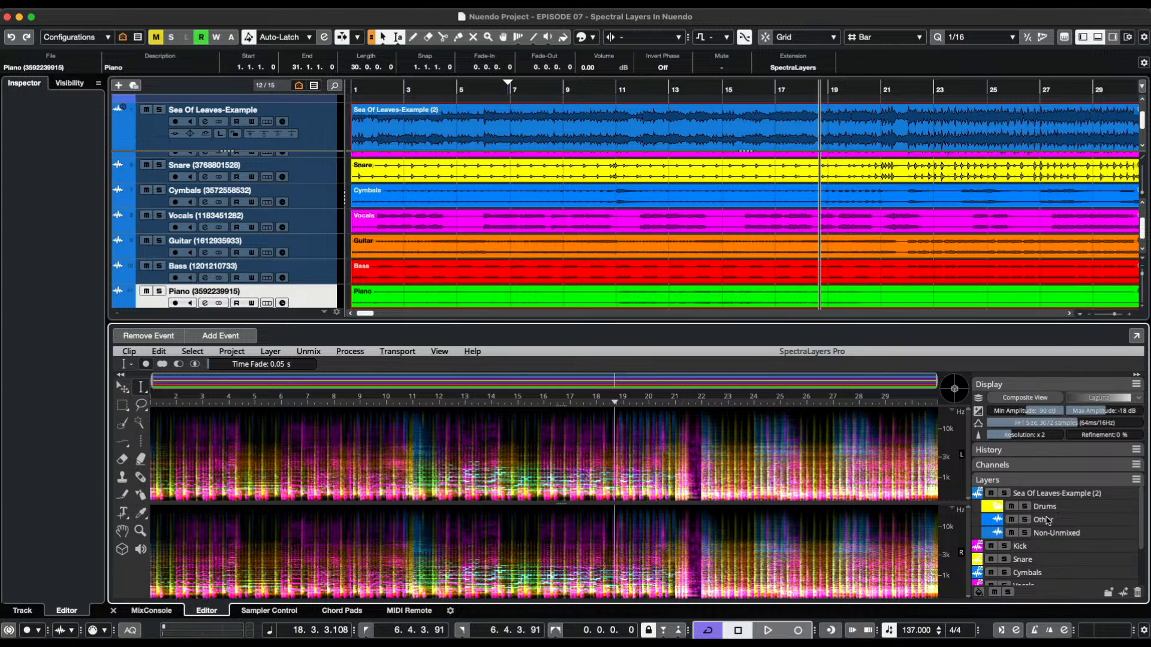
Place the Other layer on a new track below the Piano track, copying the file to the project folder.
{"action": "left_click", "coordinate": [1047, 520]}
{"action": "scroll", "coordinate": [1013, 244], "scroll_direction": "down", "scroll_amount": 1}
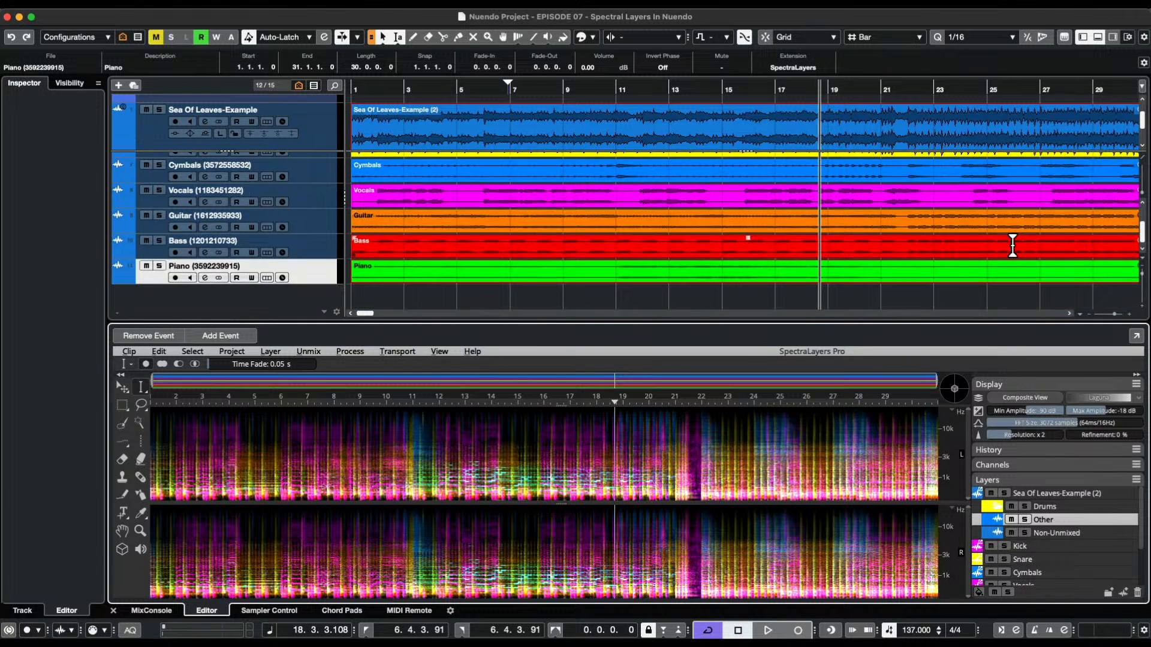
{"action": "left_click_drag", "start_coordinate": [1051, 522], "coordinate": [916, 301]}
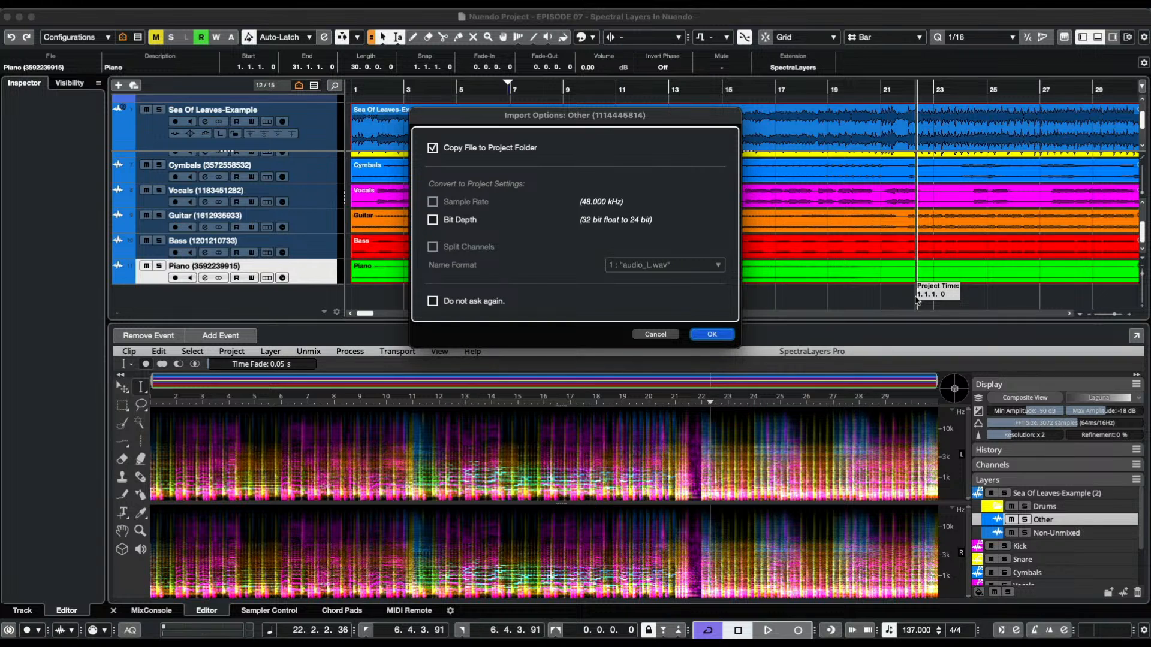
{"action": "key", "text": "Return"}
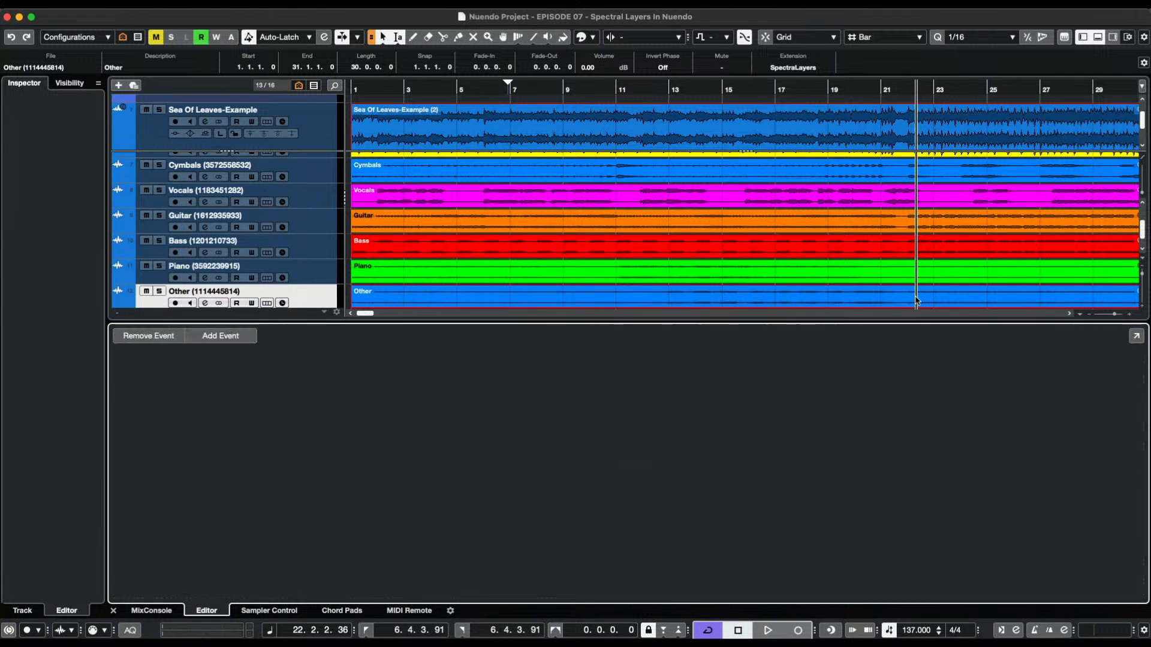
{"action": "scroll", "coordinate": [1067, 522], "scroll_direction": "up", "scroll_amount": 3}
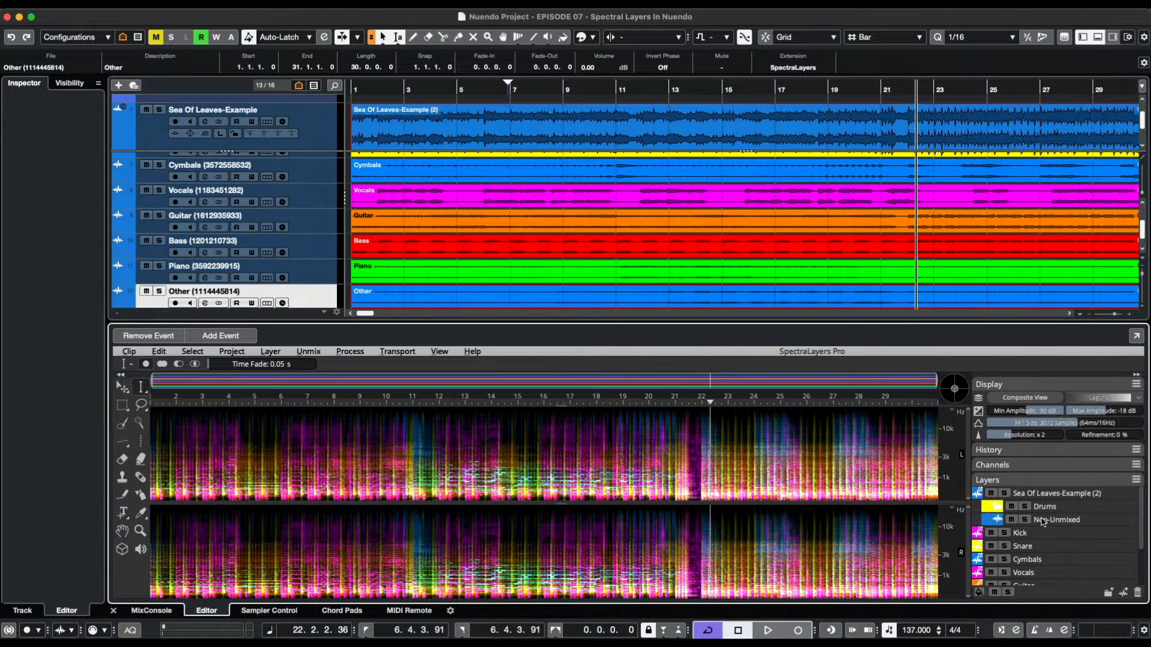
{"action": "scroll", "coordinate": [987, 297], "scroll_direction": "down", "scroll_amount": 5}
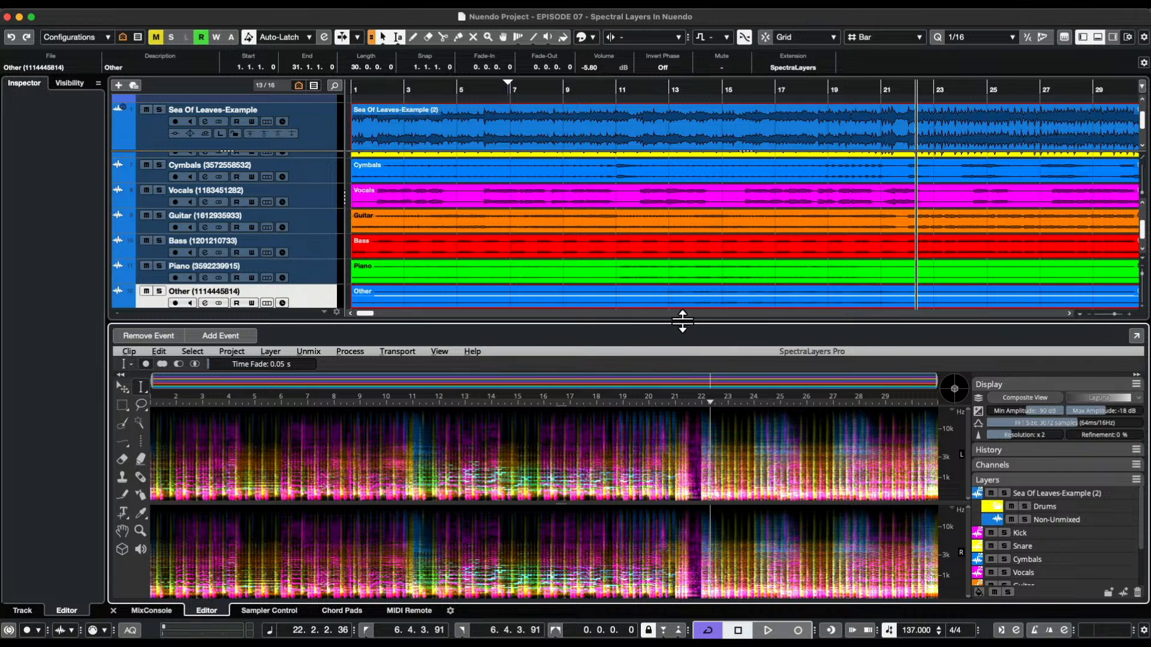
{"action": "scroll", "coordinate": [673, 300], "scroll_direction": "up", "scroll_amount": 1}
{"action": "scroll", "coordinate": [674, 299], "scroll_direction": "up", "scroll_amount": 4}
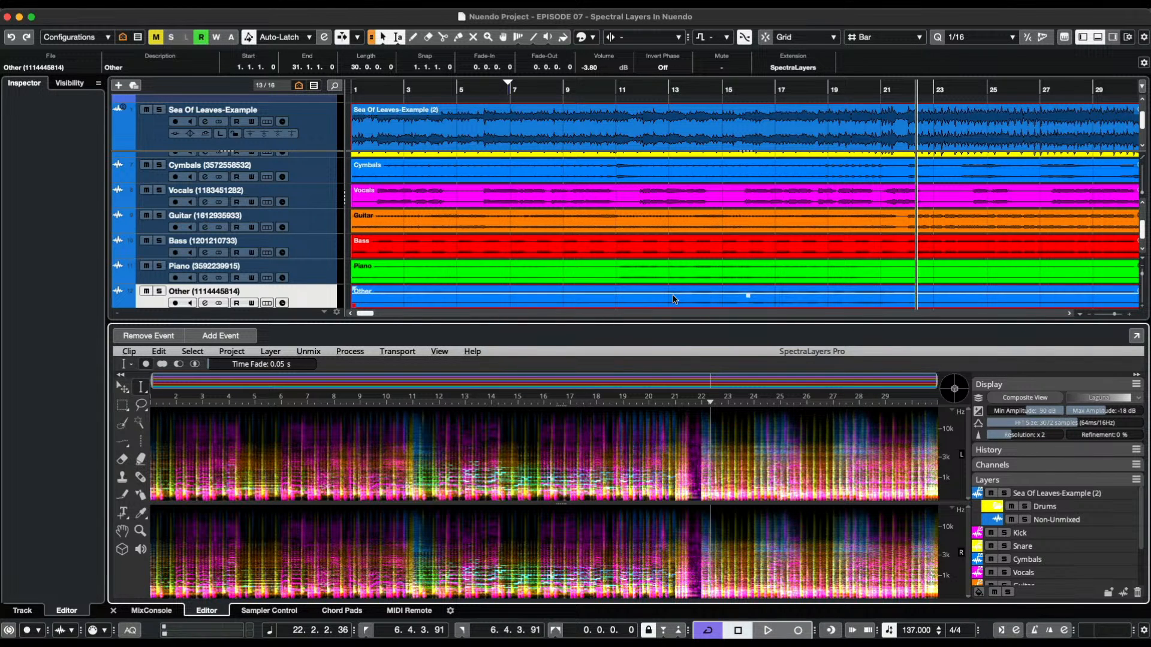
{"action": "scroll", "coordinate": [674, 299], "scroll_direction": "up", "scroll_amount": 2}
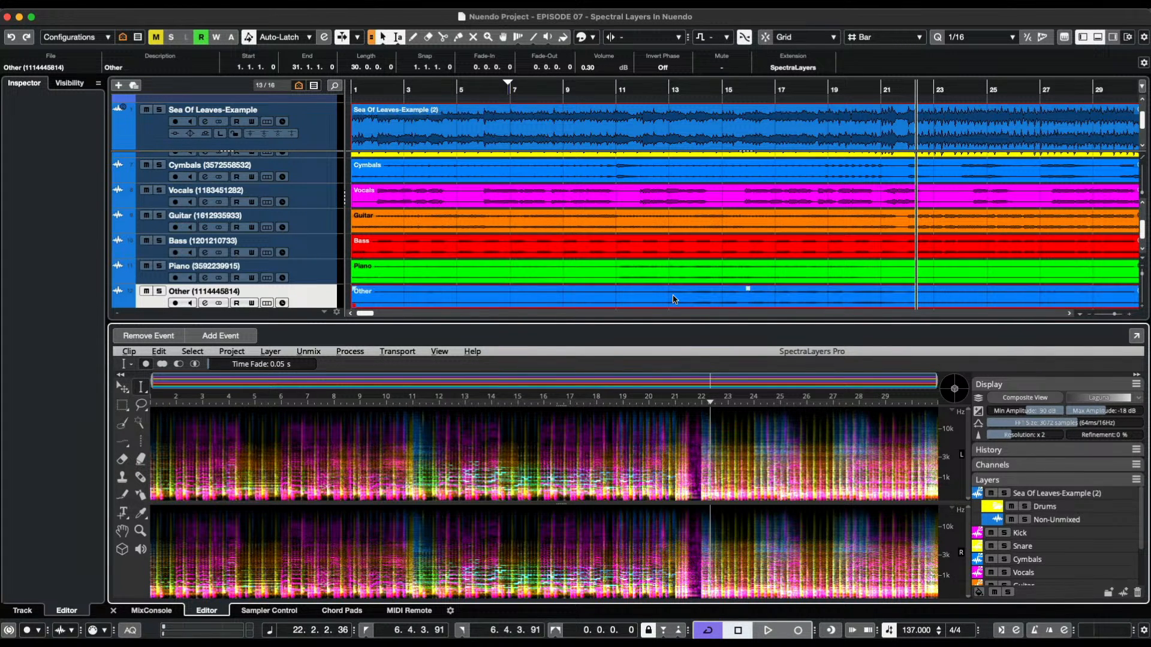
{"action": "scroll", "coordinate": [673, 298], "scroll_direction": "down", "scroll_amount": 2}
Place the Non-Unmixed layer on a new track below the Other track, copying the file to the project folder.
{"action": "left_click_drag", "start_coordinate": [1142, 233], "coordinate": [1143, 247]}
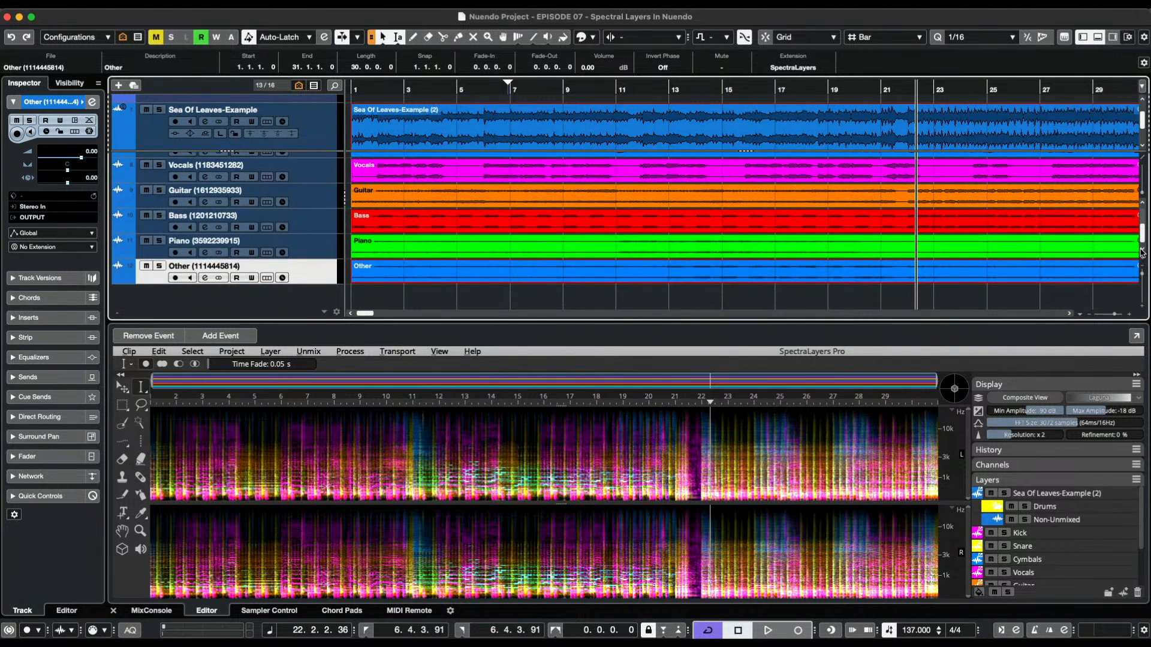
{"action": "left_click_drag", "start_coordinate": [1072, 521], "coordinate": [856, 301]}
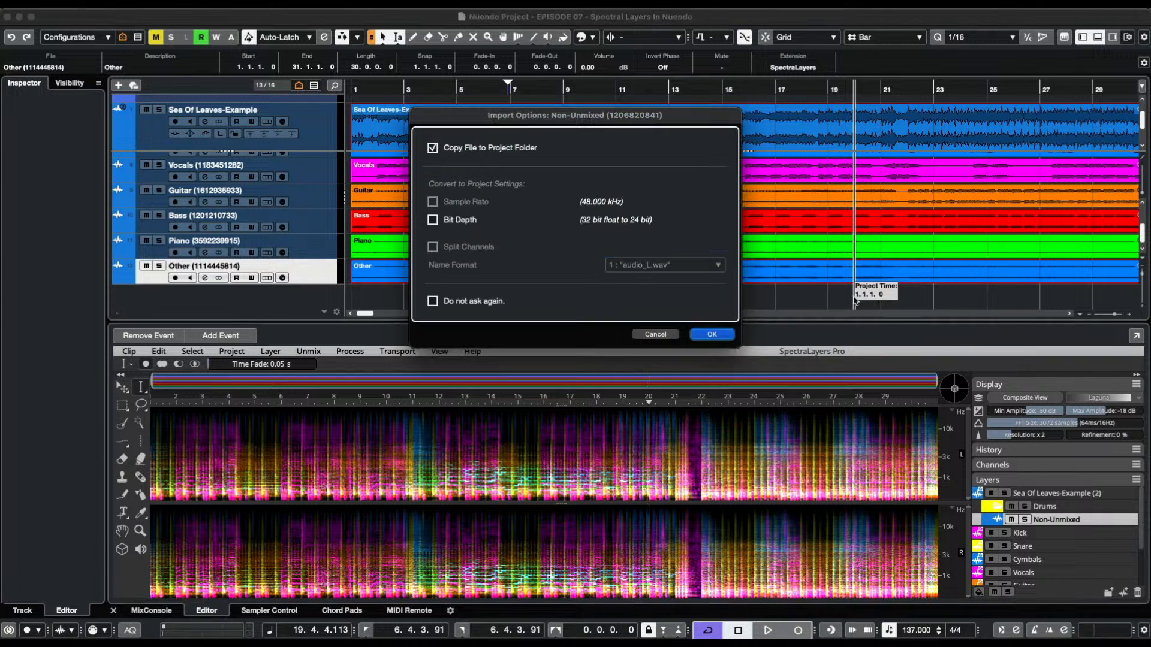
{"action": "key", "text": "Return"}
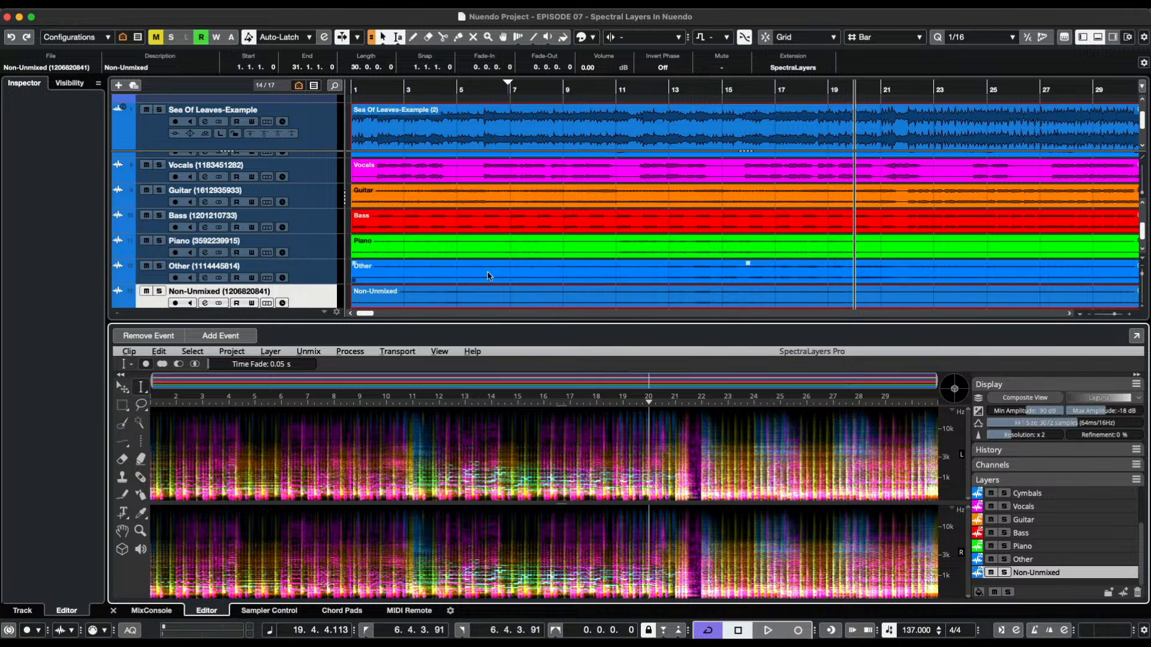
Mute the original Sea Of Leaves-Example track so that only the separated layer tracks sound.
{"action": "left_click", "coordinate": [659, 174]}
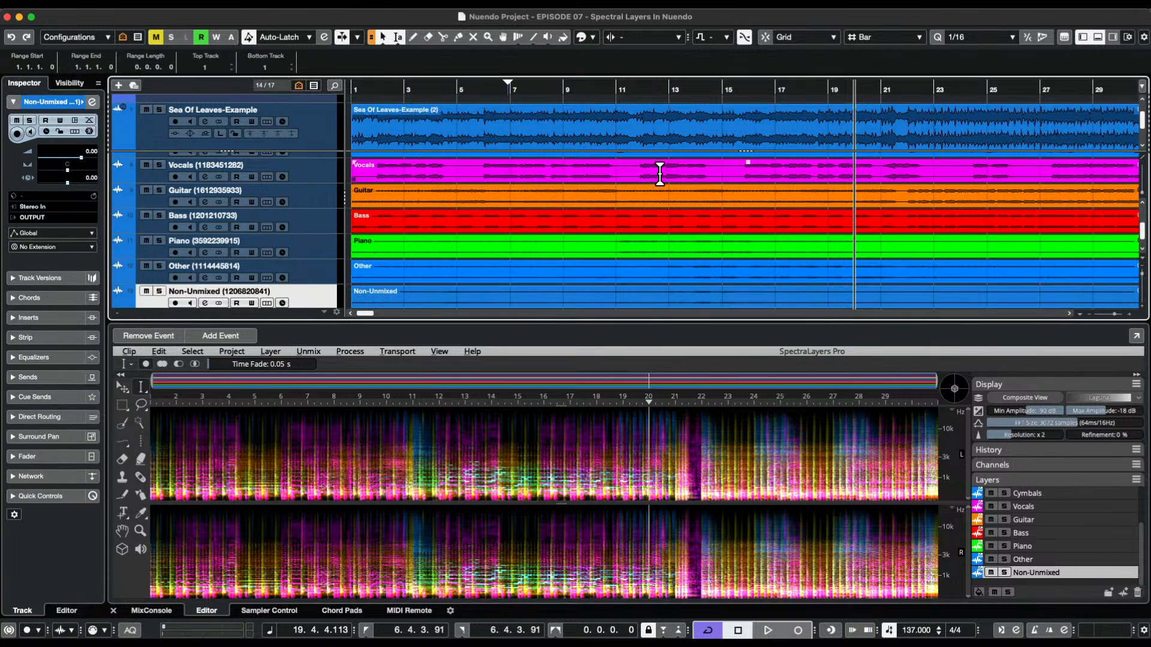
{"action": "key", "text": "g"}
{"action": "key", "text": "g"}
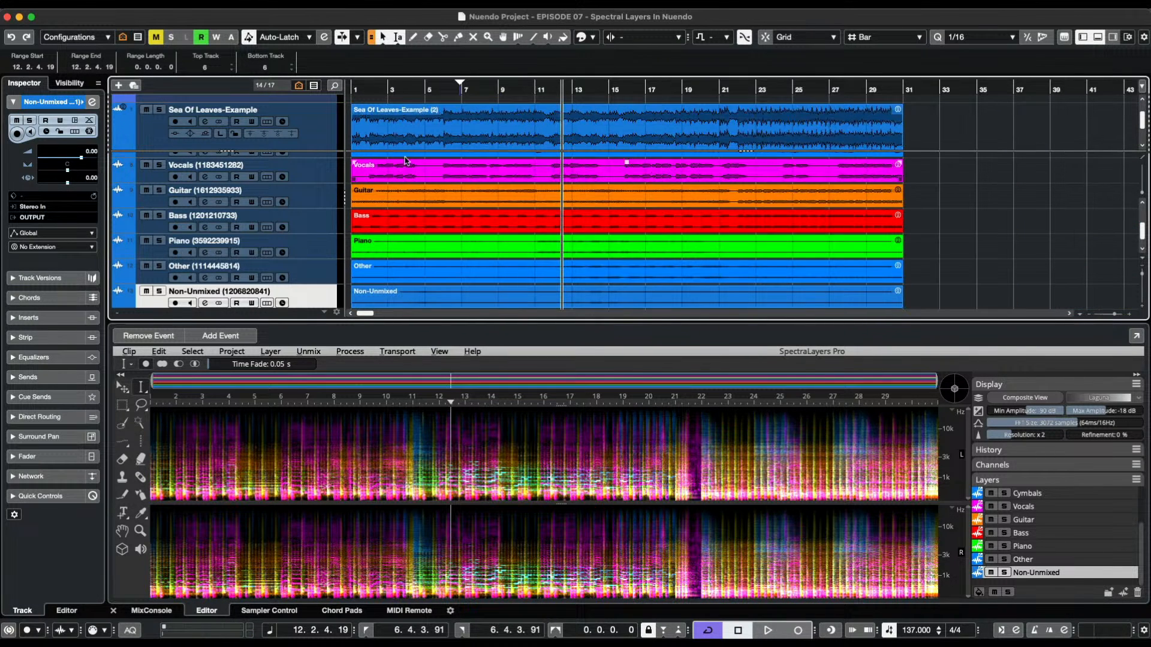
{"action": "left_click", "coordinate": [148, 110]}
Play the separated layer tracks from the start, briefly soloing the Snare and Vocals tracks, and stop playback.
{"action": "left_click", "coordinate": [370, 181]}
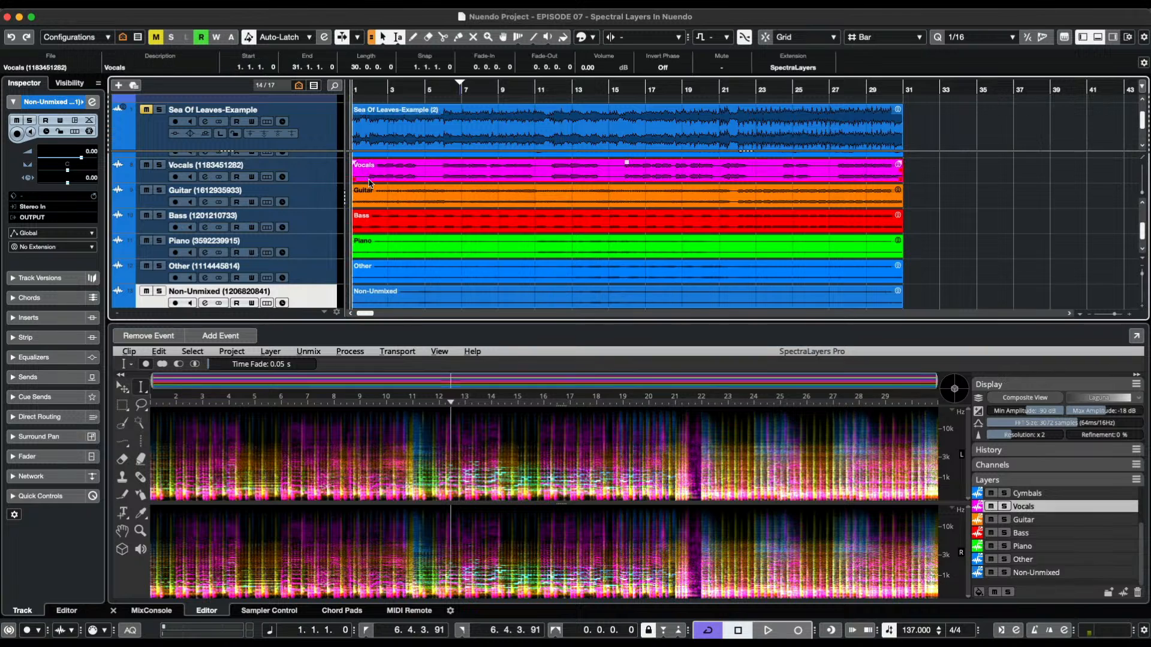
{"action": "key", "text": "space"}
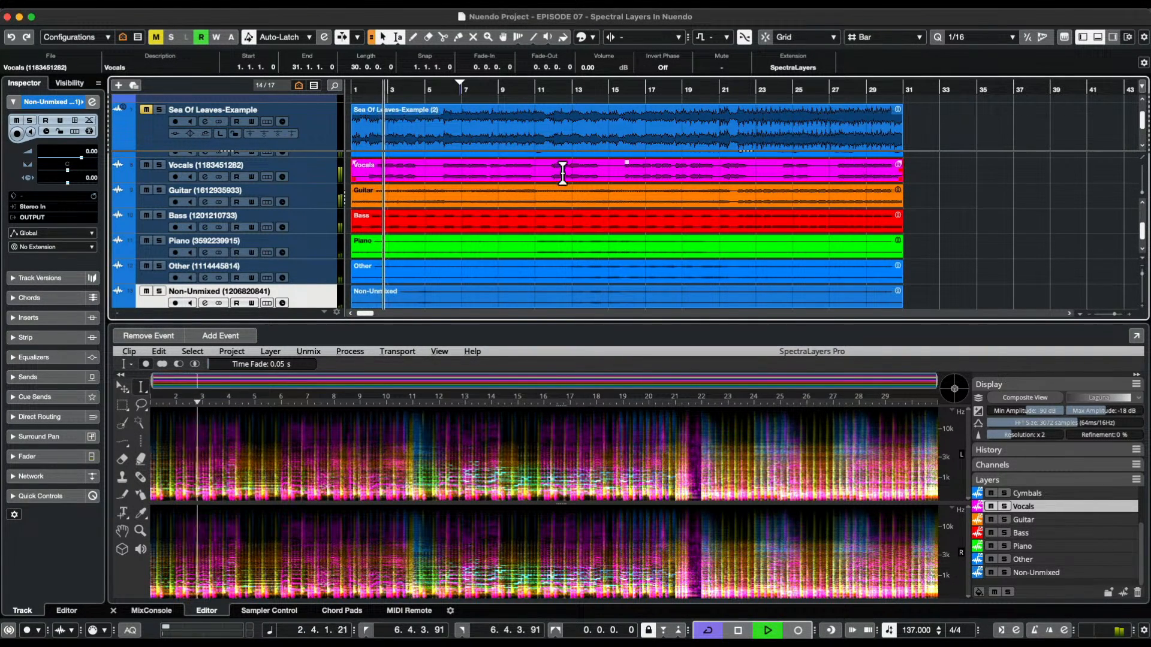
{"action": "scroll", "coordinate": [964, 222], "scroll_direction": "up", "scroll_amount": 4}
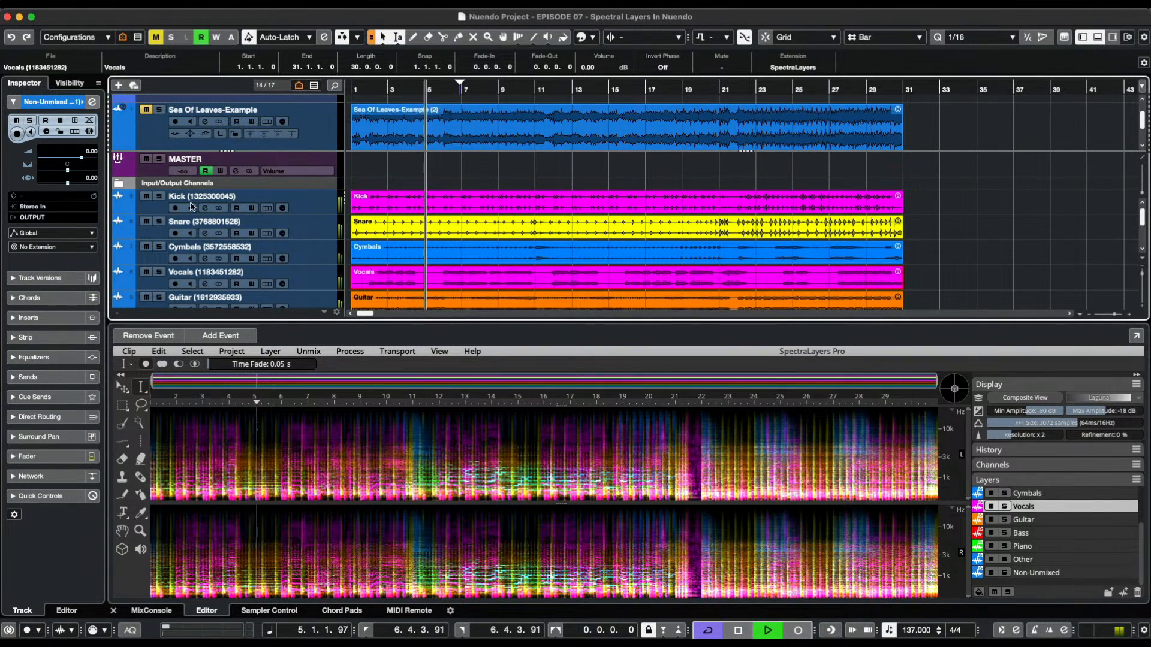
{"action": "left_click", "coordinate": [161, 222]}
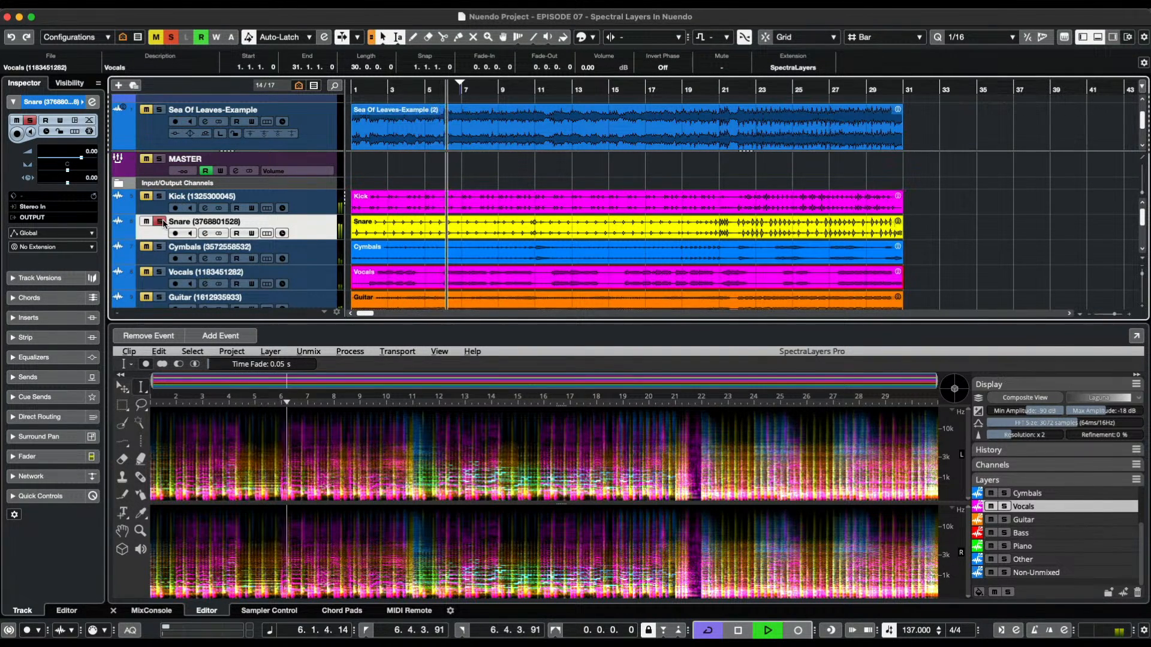
{"action": "left_click", "coordinate": [160, 272]}
{"action": "left_click", "coordinate": [161, 273]}
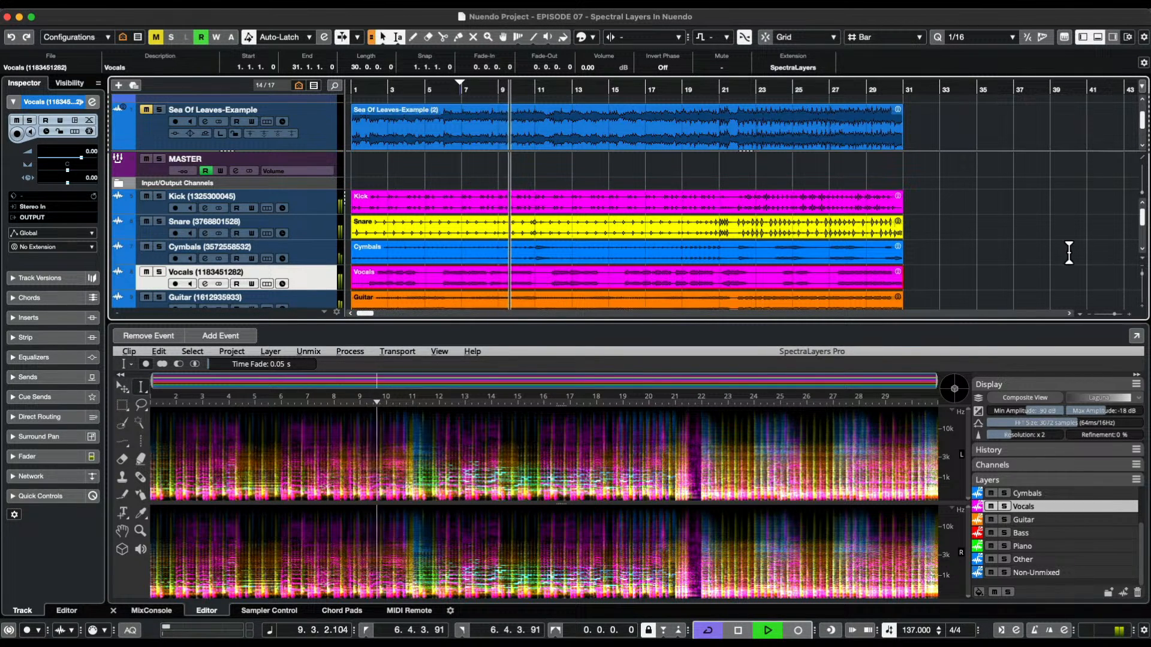
{"action": "key", "text": "space"}
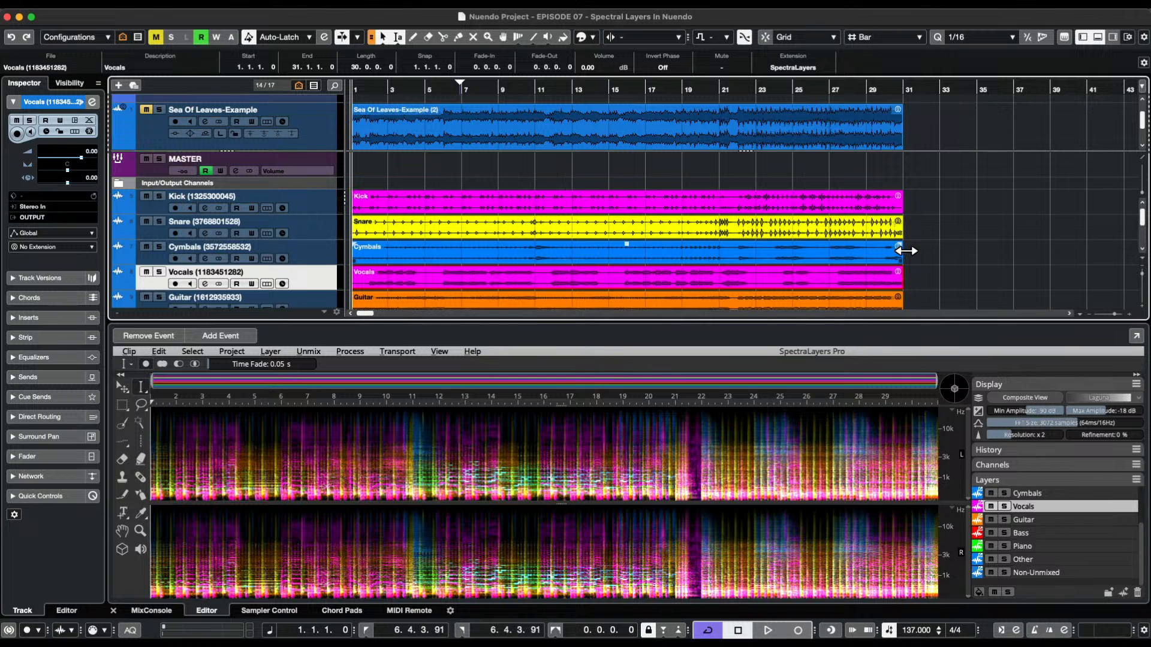
Make the SpectraLayers extension permanent on the Kick event.
{"action": "left_click", "coordinate": [570, 211]}
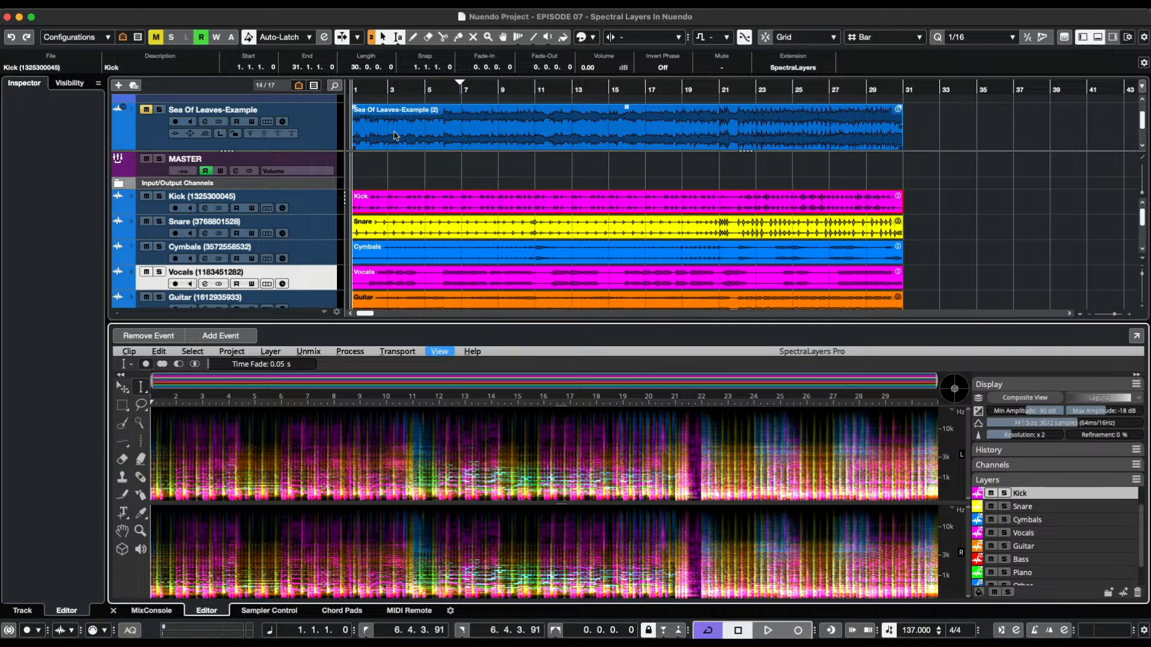
{"action": "right_click", "coordinate": [441, 210]}
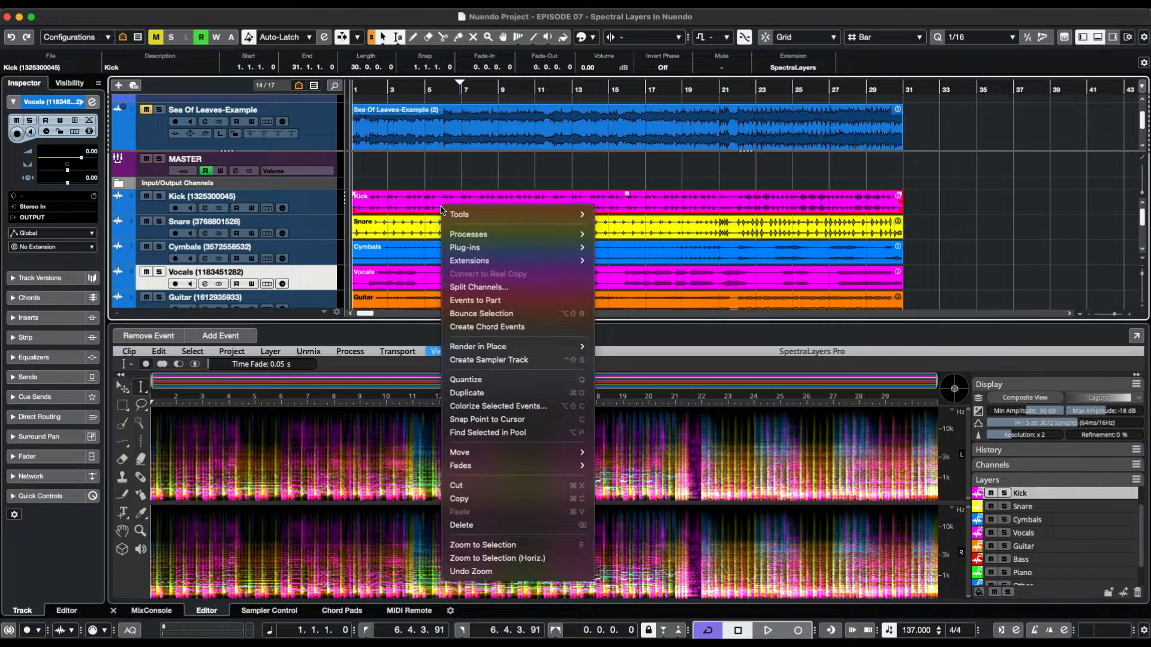
{"action": "mouse_move", "coordinate": [457, 261]}
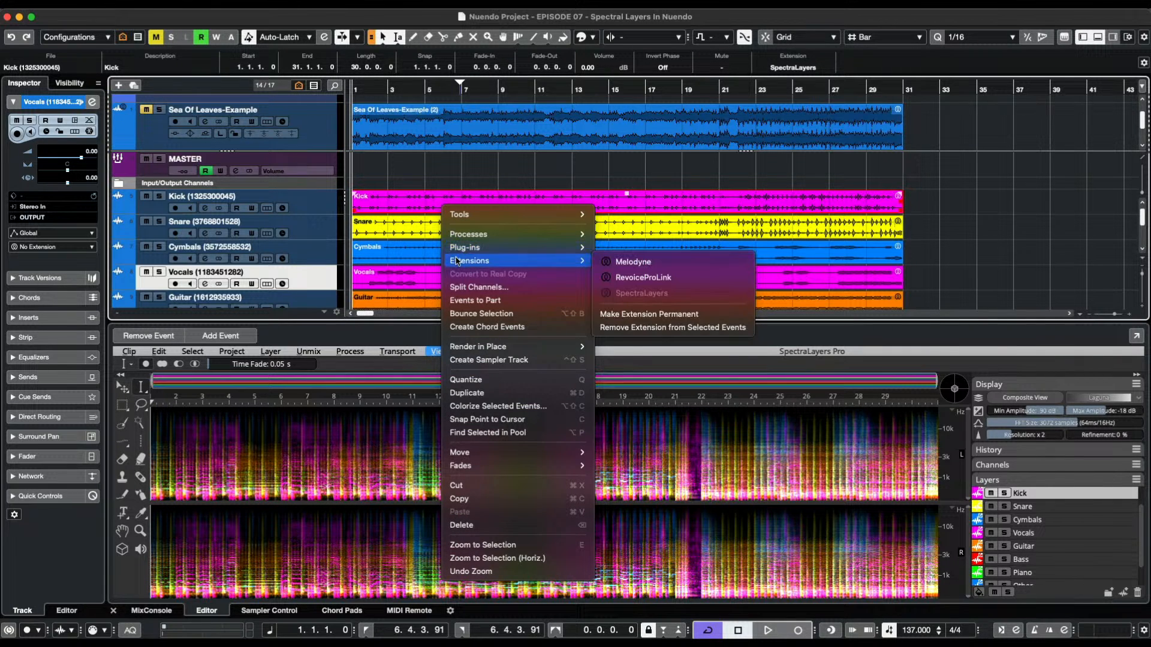
{"action": "left_click", "coordinate": [631, 316]}
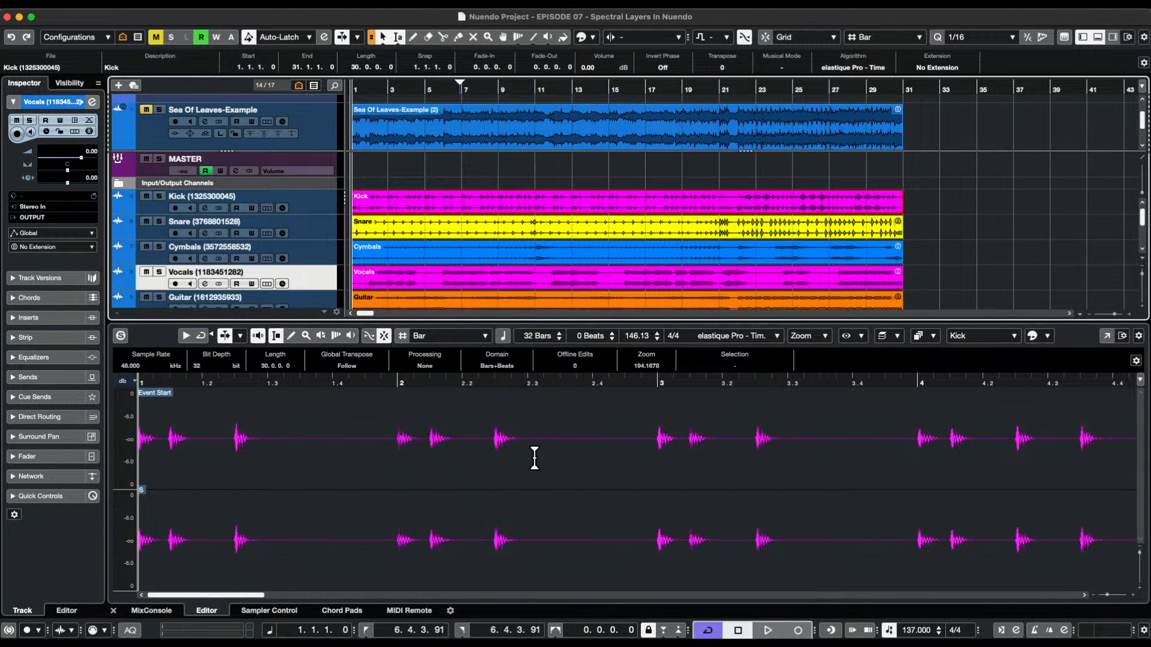
Make the SpectraLayers extension permanent on the Snare event.
{"action": "left_click", "coordinate": [513, 233]}
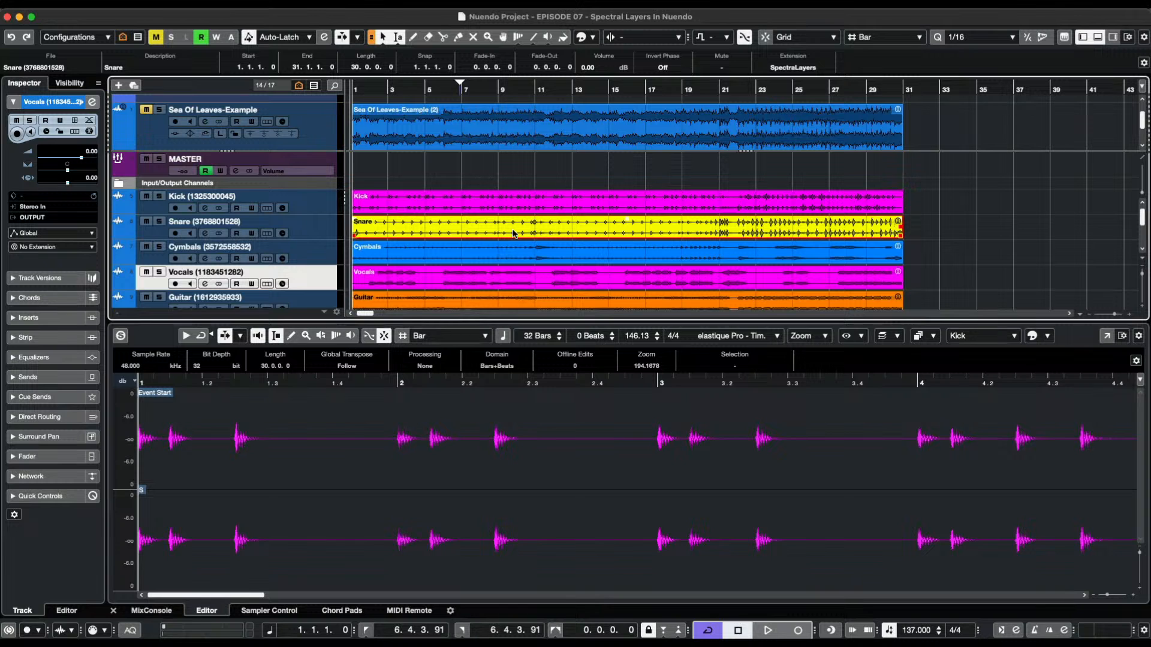
{"action": "double_click", "coordinate": [513, 233]}
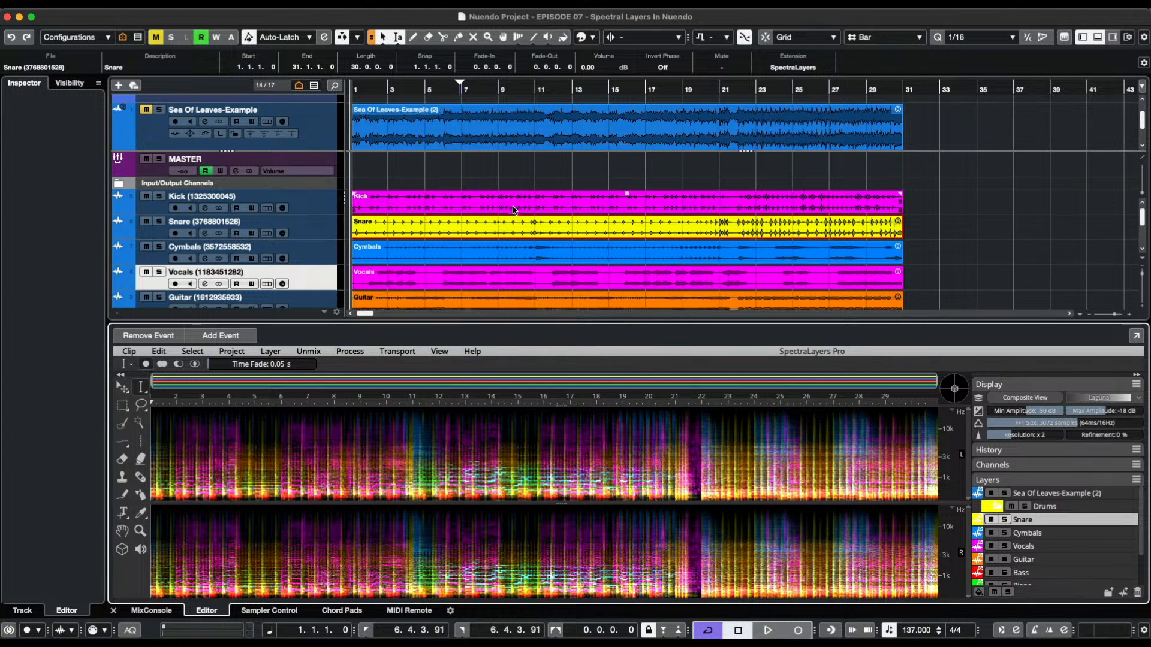
{"action": "left_click", "coordinate": [513, 230]}
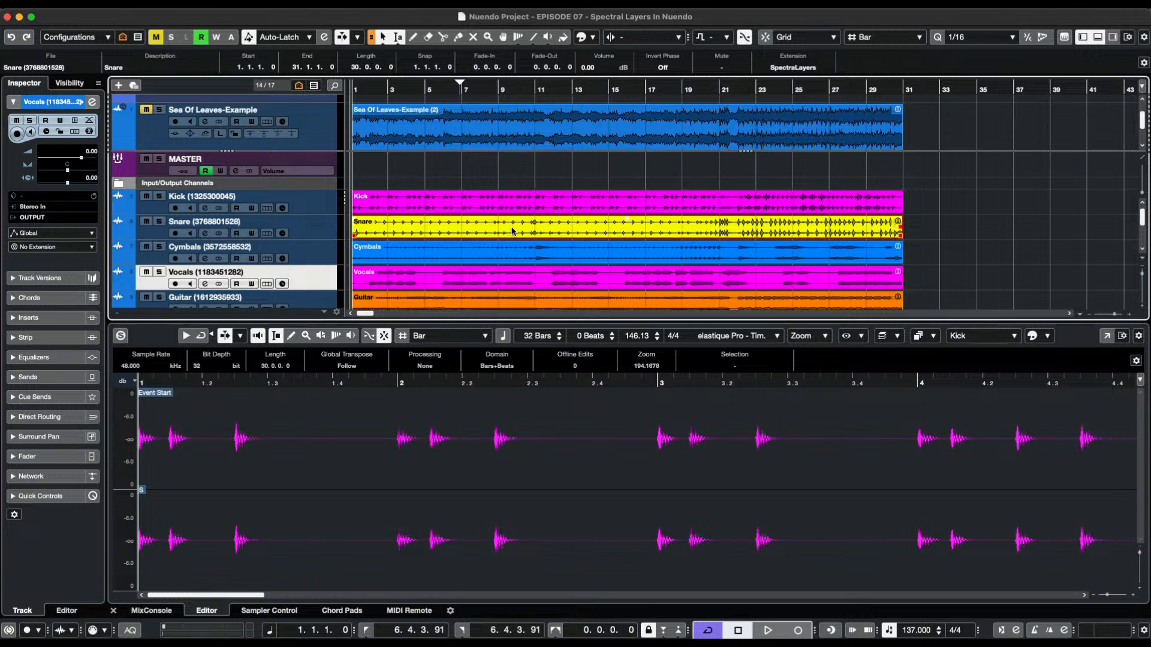
{"action": "right_click", "coordinate": [513, 230]}
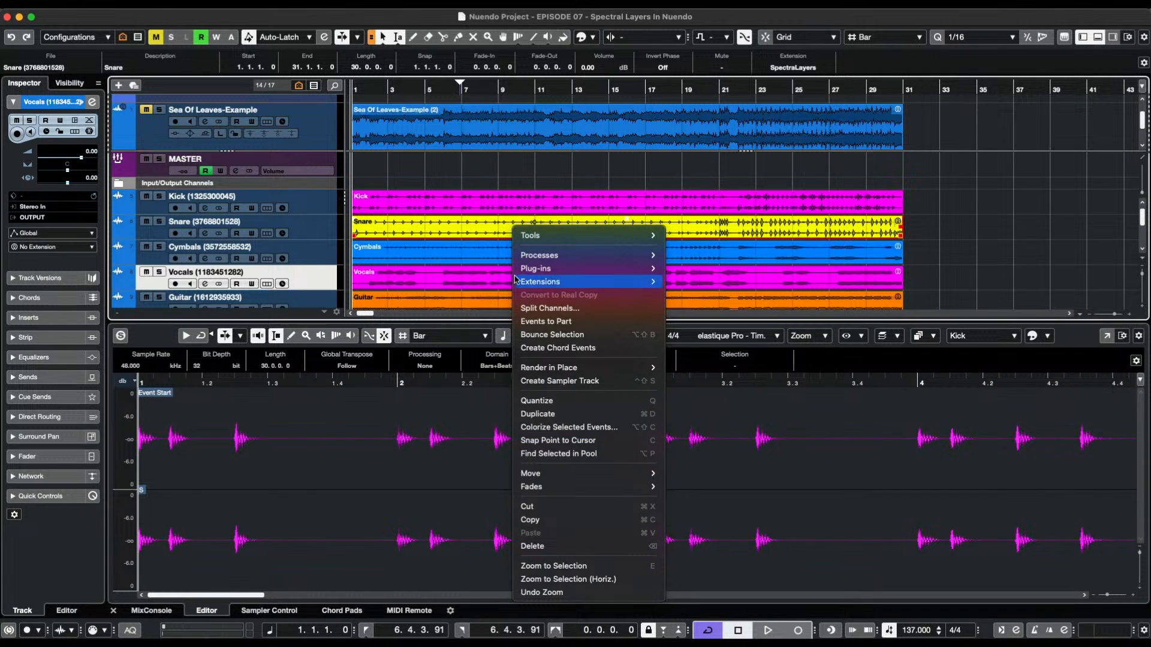
{"action": "mouse_move", "coordinate": [516, 280]}
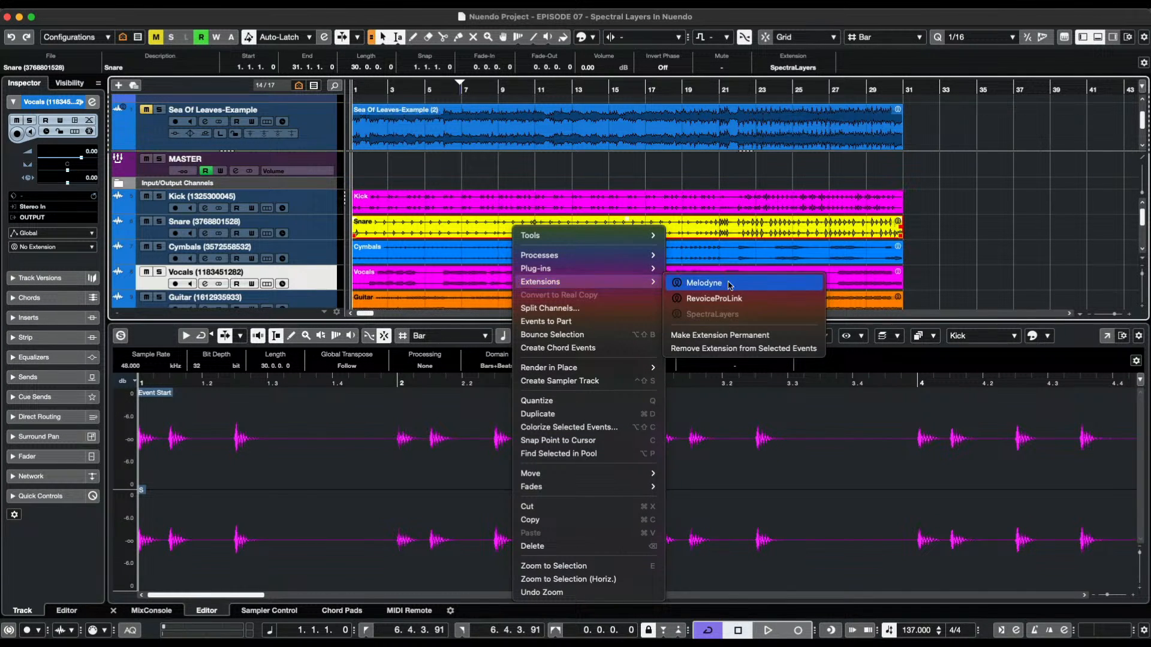
{"action": "left_click", "coordinate": [722, 336]}
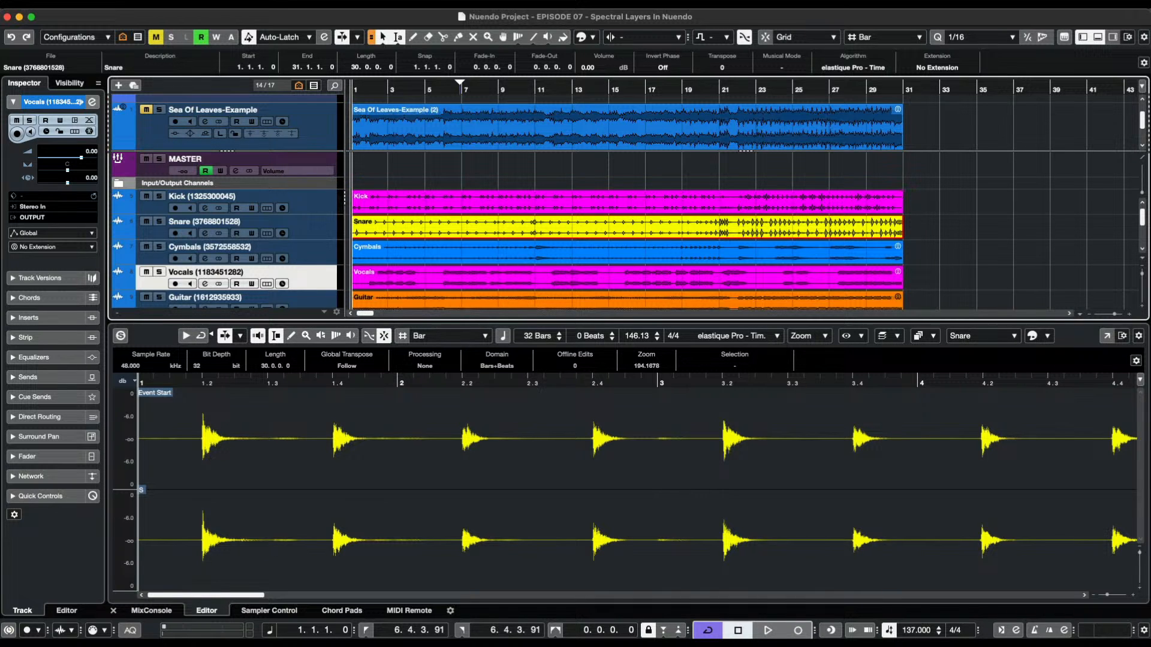
Solo the Kick, Snare and Cymbals tracks, listen to them together, and clear the solos.
{"action": "left_click", "coordinate": [413, 207]}
{"action": "left_click", "coordinate": [163, 197]}
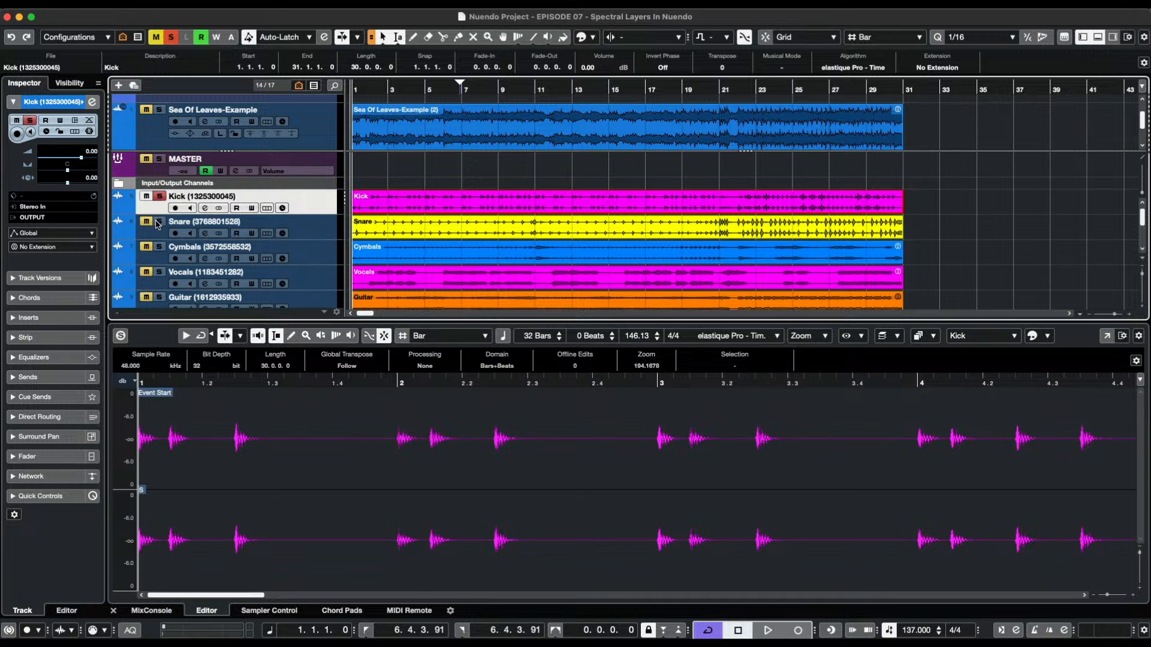
{"action": "left_click", "coordinate": [160, 222]}
{"action": "left_click", "coordinate": [161, 246]}
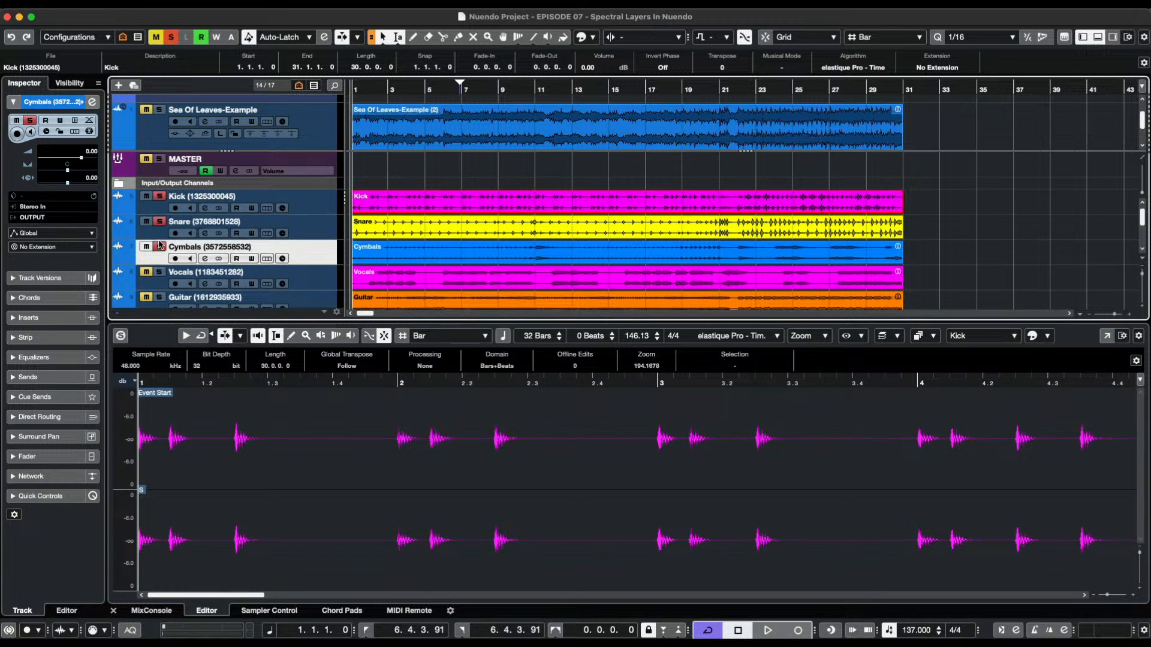
{"action": "key", "text": "space"}
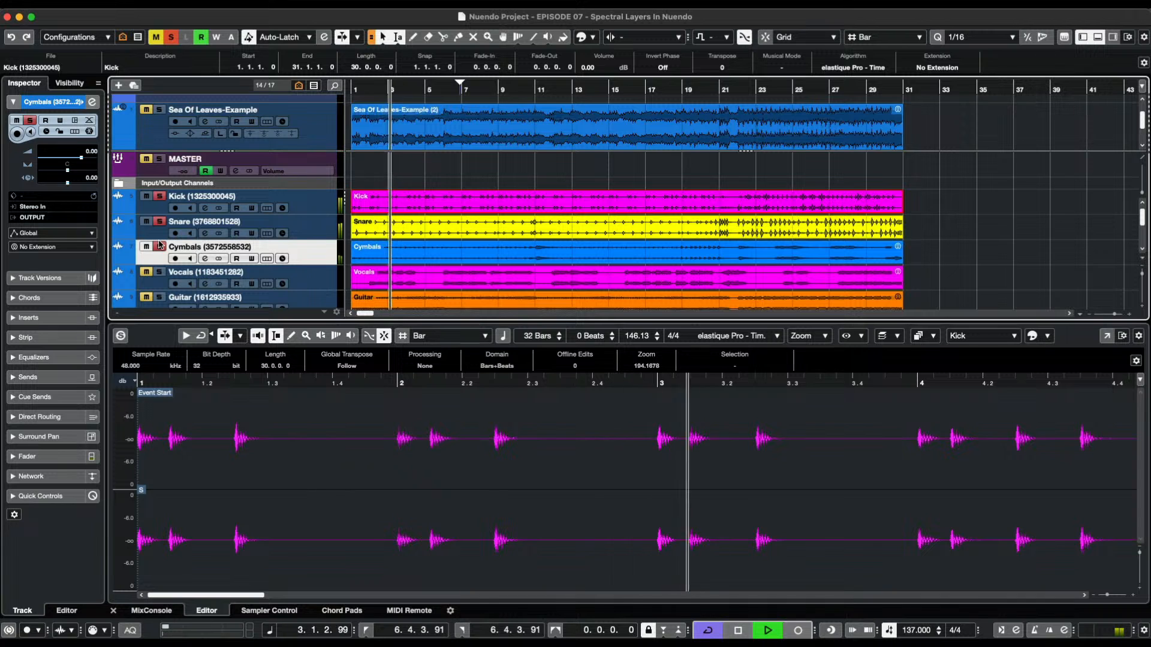
{"action": "key", "text": "space"}
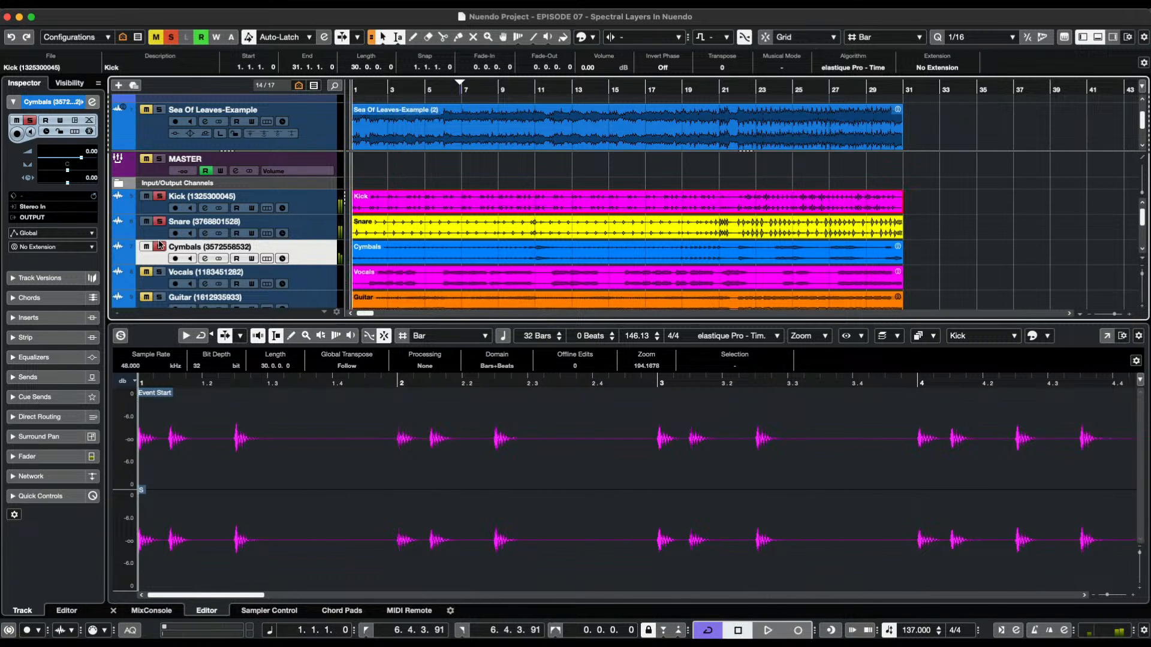
{"action": "left_click", "coordinate": [160, 246]}
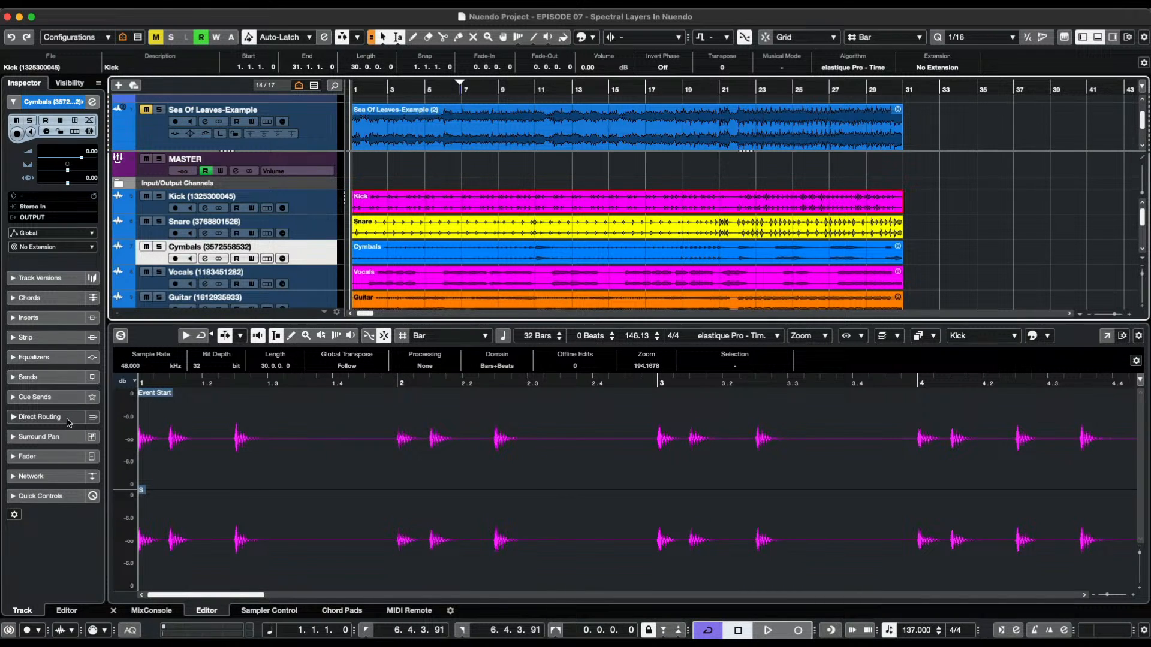
Show the hidden DRUMS and SNARE tracks and activate the Groove Agent SE instrument on the DRUMS track.
{"action": "left_click", "coordinate": [70, 83]}
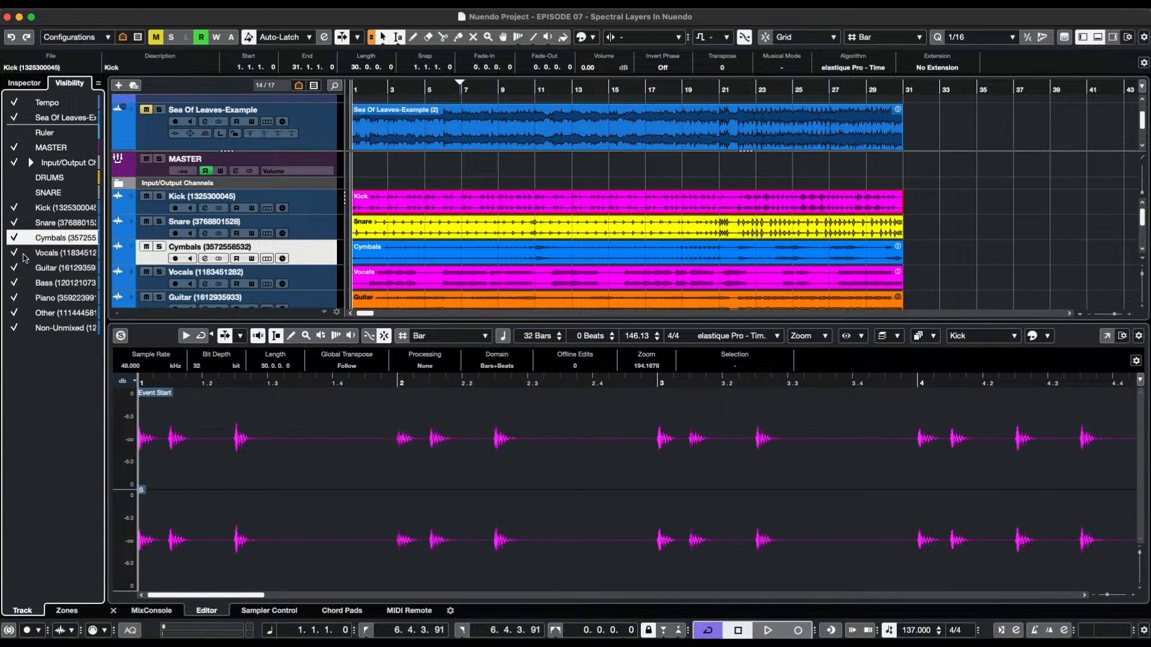
{"action": "left_click", "coordinate": [13, 193]}
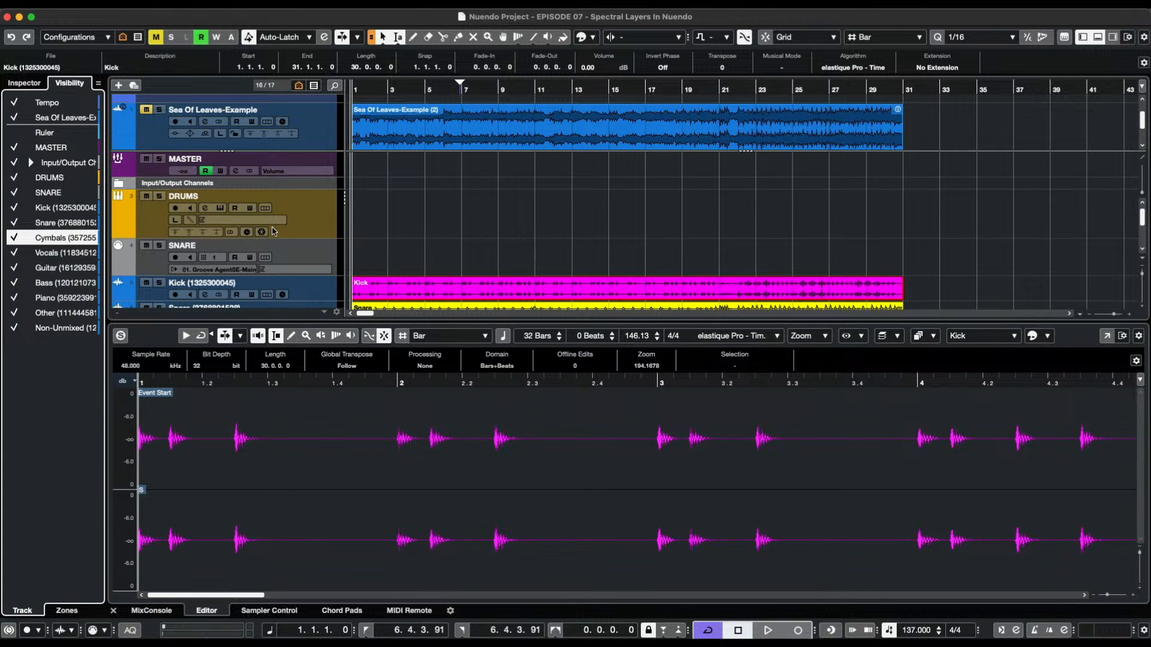
{"action": "left_click", "coordinate": [220, 209]}
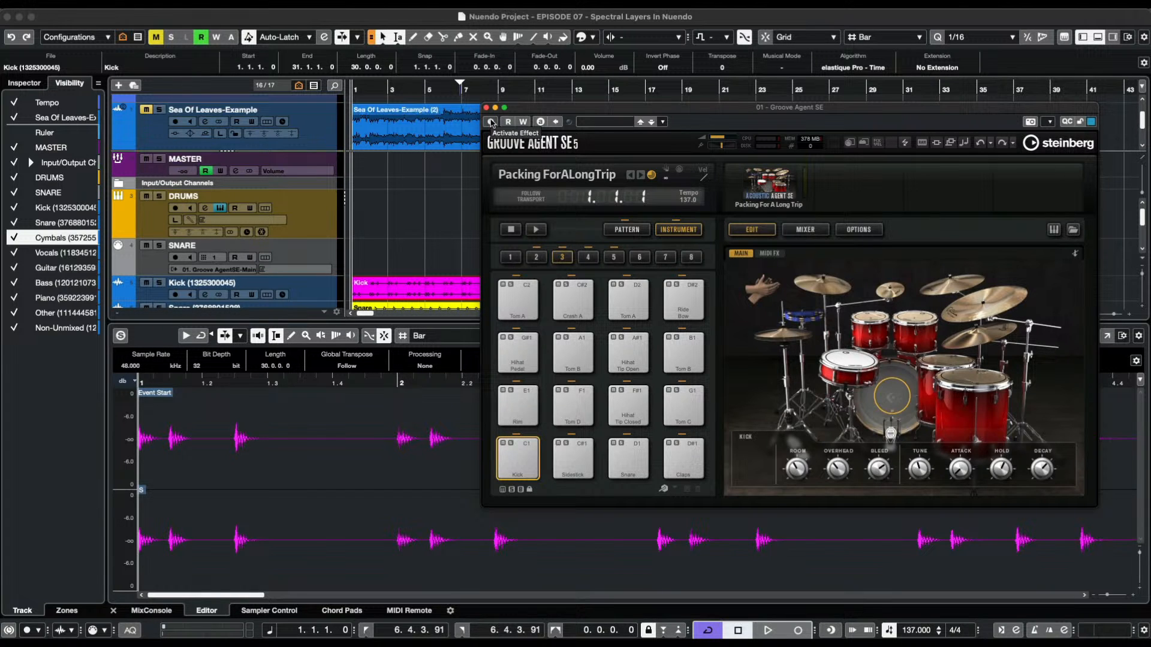
{"action": "left_click", "coordinate": [491, 122]}
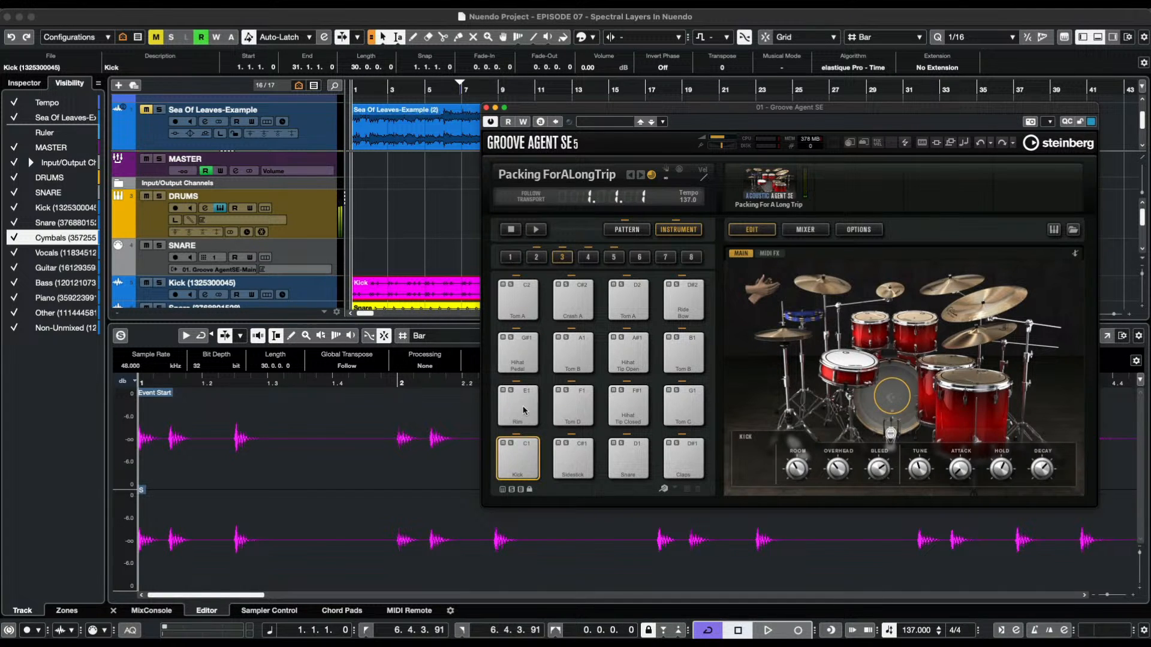
Audition the Kick pad in Groove Agent SE.
{"action": "left_click", "coordinate": [530, 472]}
{"action": "left_click", "coordinate": [518, 463]}
{"action": "left_click", "coordinate": [518, 464]}
Set the direct routing of the DRUMS track's Groove Agent SE channel to OUTPUT.
{"action": "left_click", "coordinate": [315, 230]}
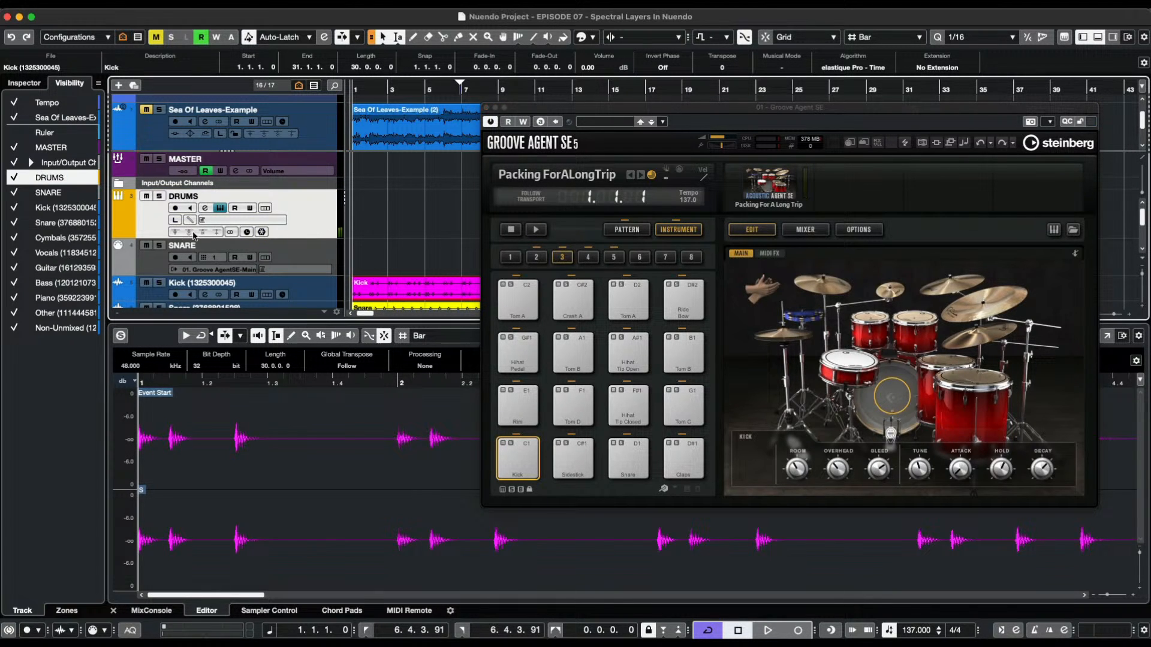
{"action": "left_click", "coordinate": [31, 84]}
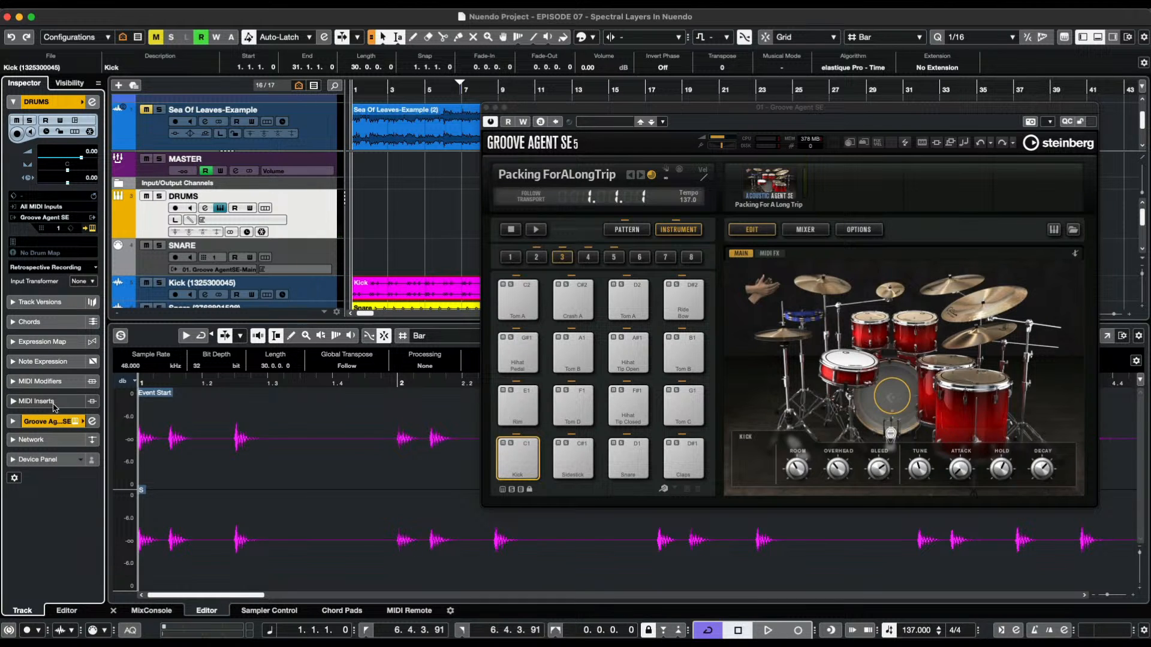
{"action": "left_click", "coordinate": [15, 424]}
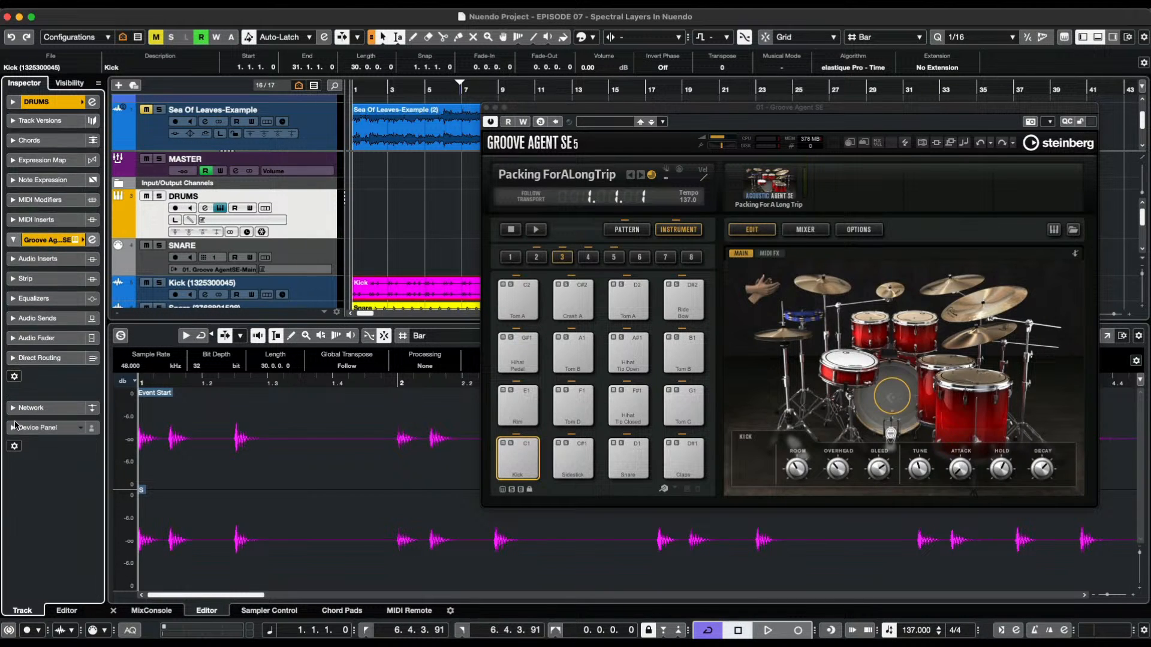
{"action": "left_click", "coordinate": [9, 358]}
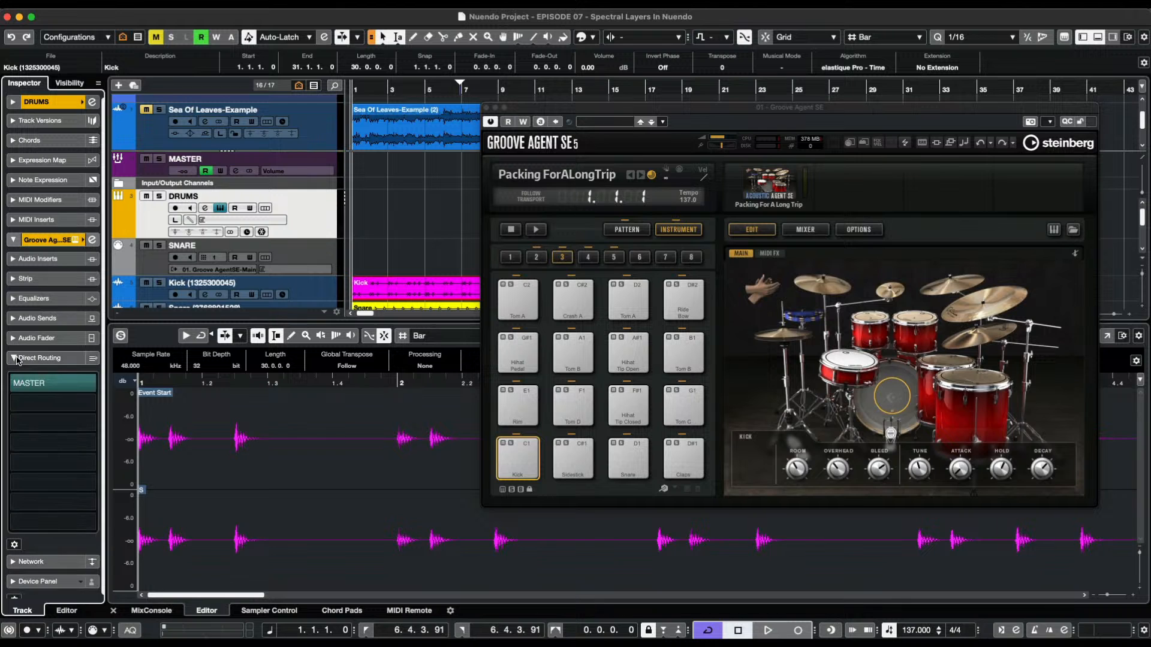
{"action": "left_click", "coordinate": [90, 382]}
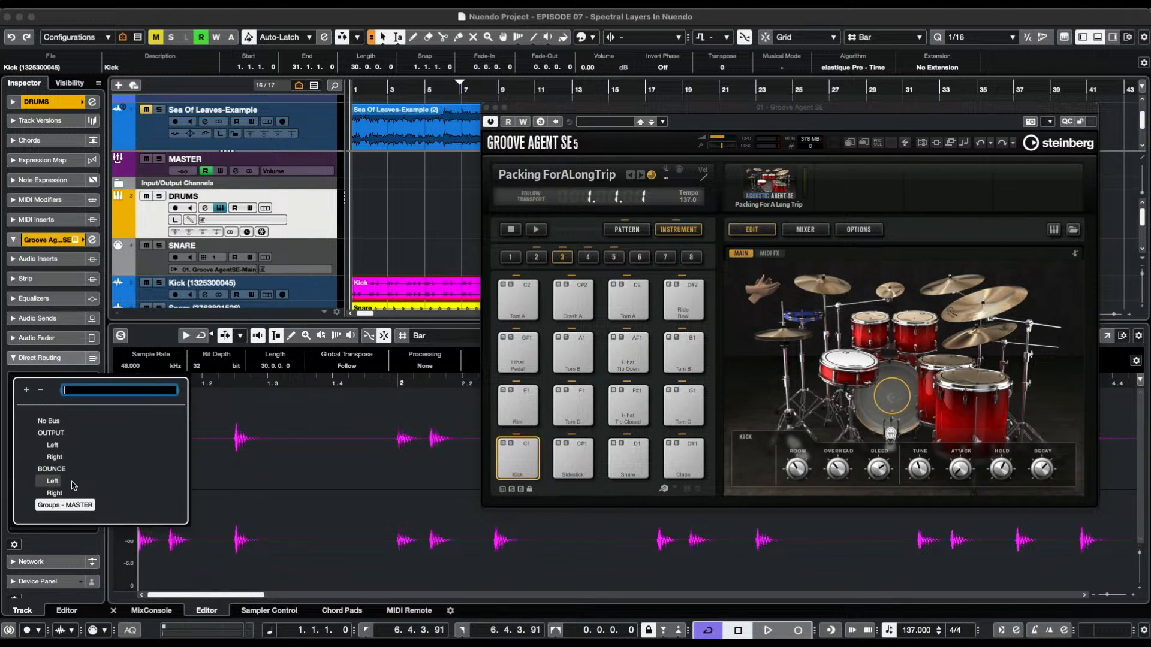
{"action": "left_click", "coordinate": [62, 433]}
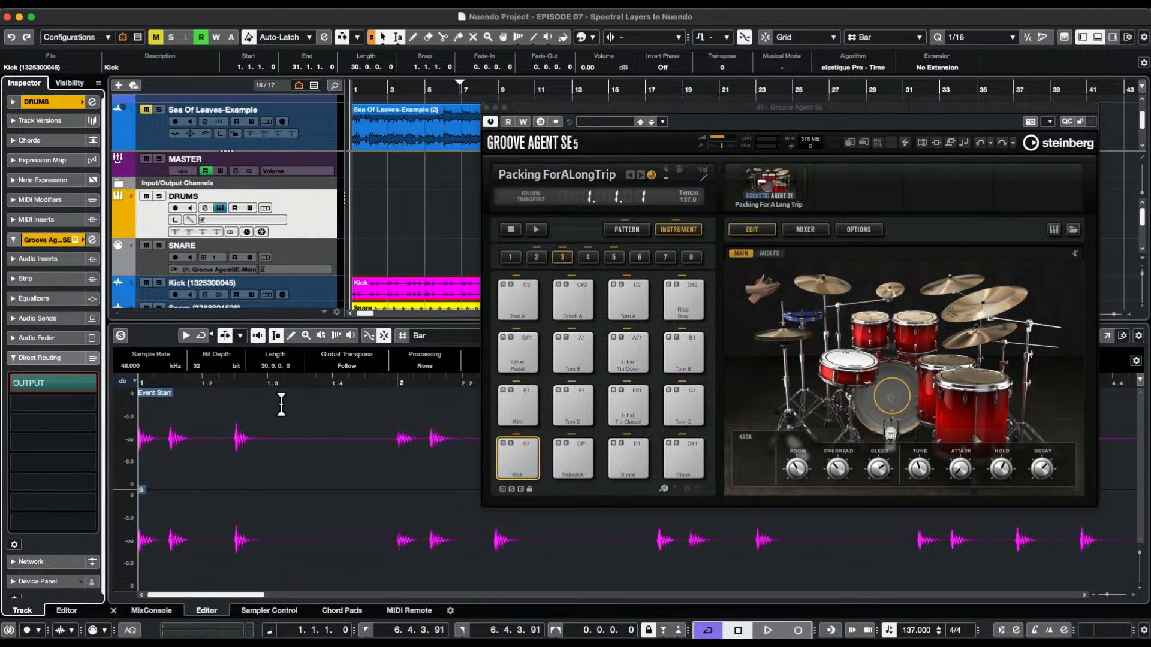
Audition the Kick and Snare pads of Groove Agent SE through the new routing.
{"action": "left_click", "coordinate": [534, 468]}
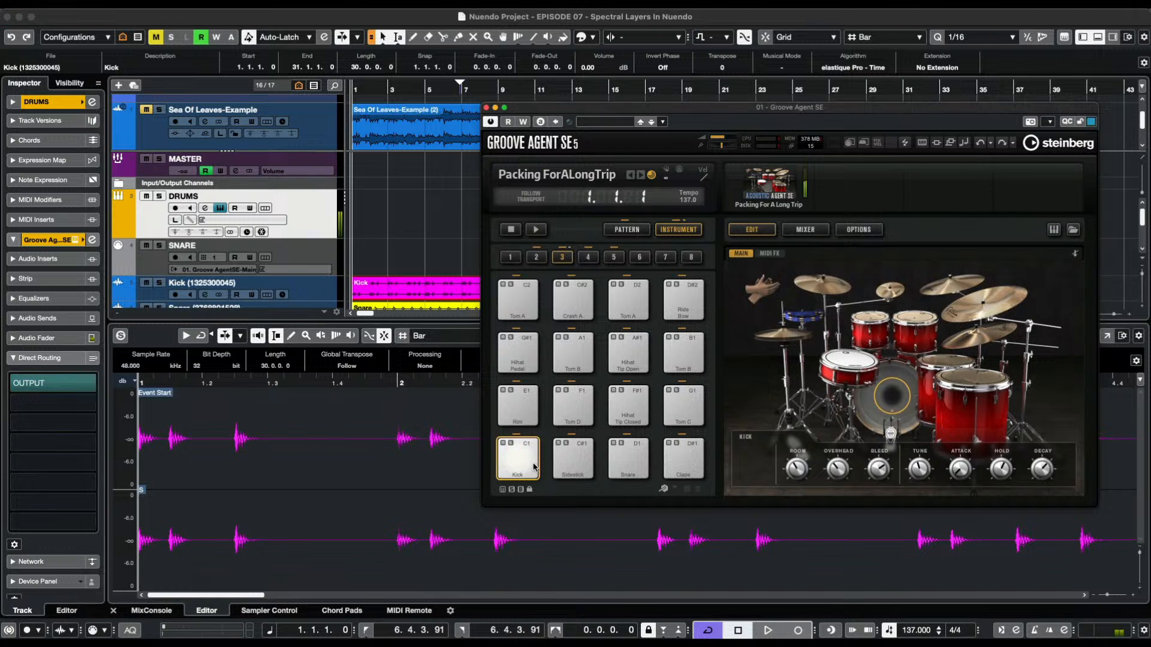
{"action": "left_click", "coordinate": [627, 463]}
{"action": "left_click", "coordinate": [627, 463]}
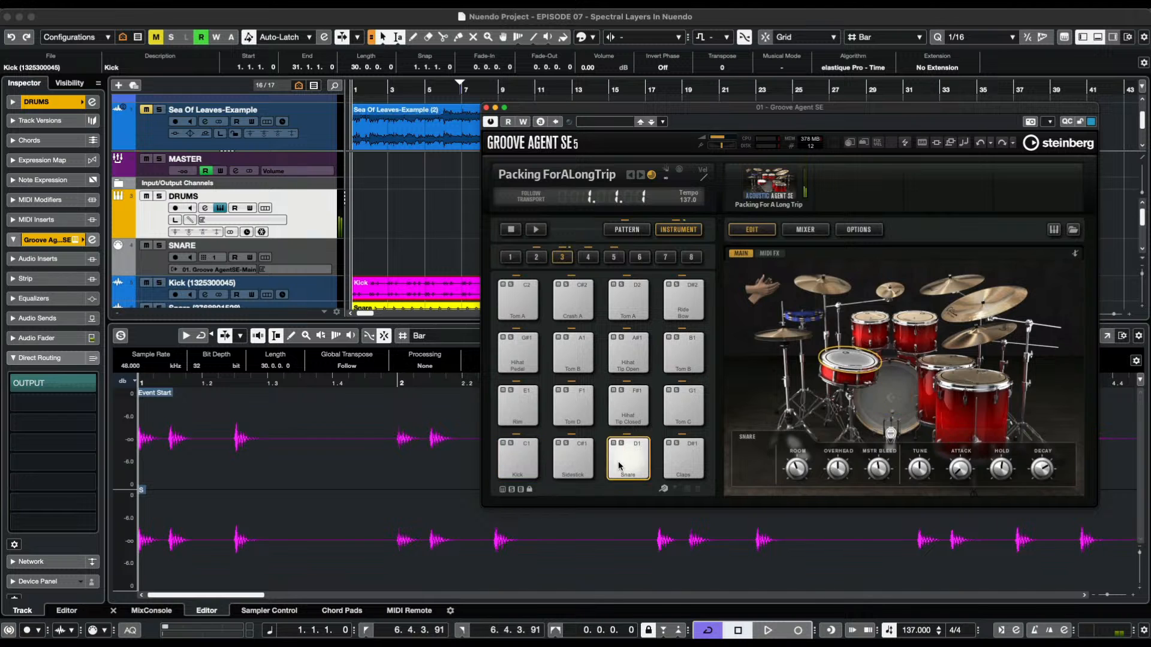
Record-enable the DRUMS track and play the project from the start twice to hear Groove Agent SE with it.
{"action": "left_click", "coordinate": [175, 208]}
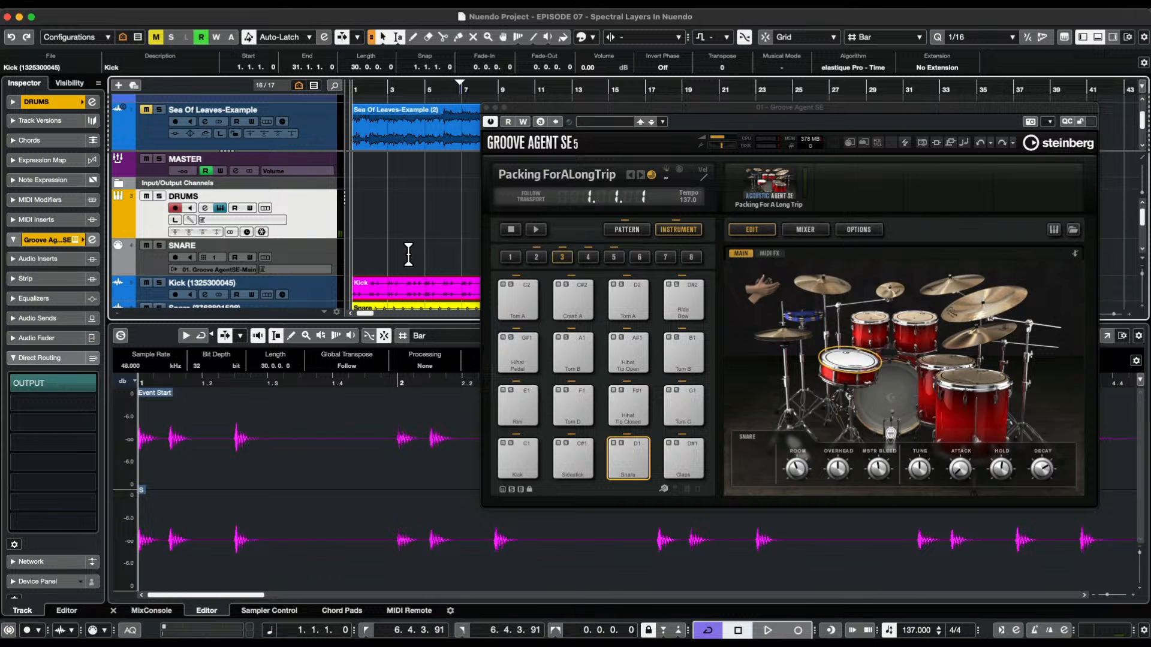
{"action": "key", "text": "space"}
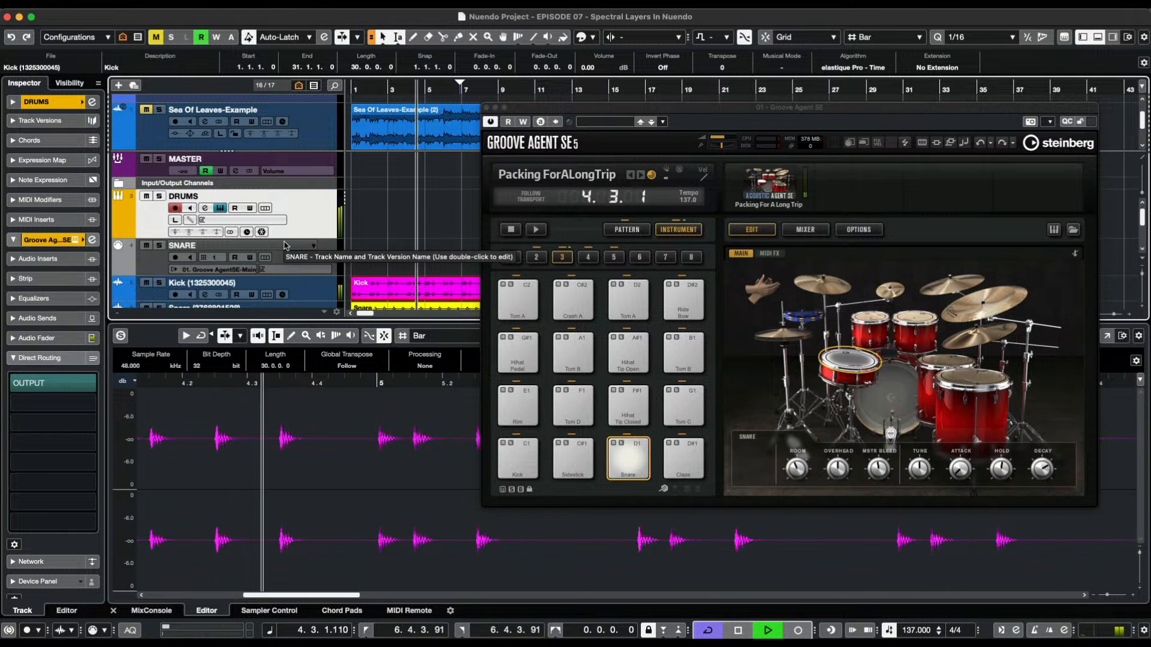
{"action": "key", "text": "space"}
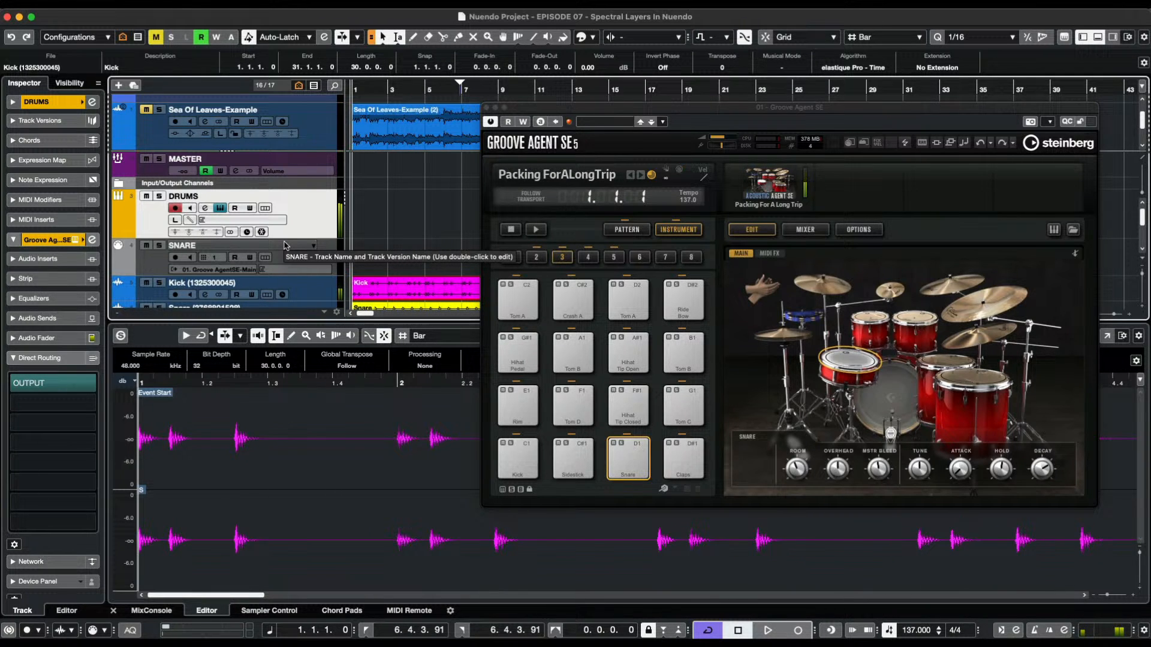
{"action": "key", "text": "space"}
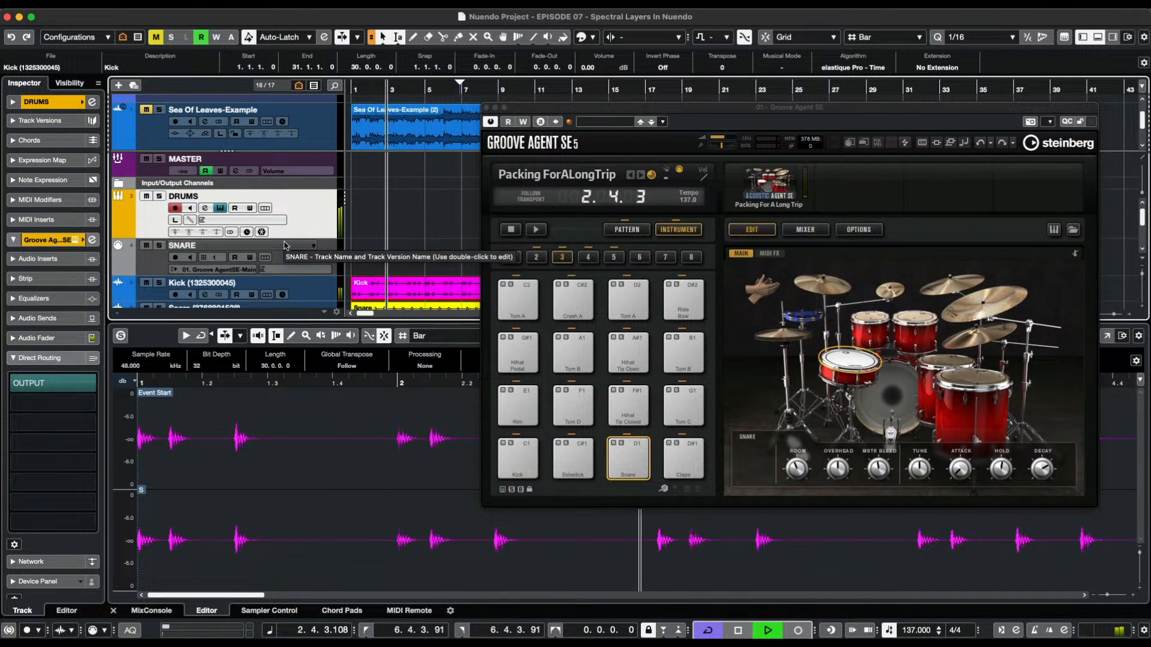
{"action": "key", "text": "space"}
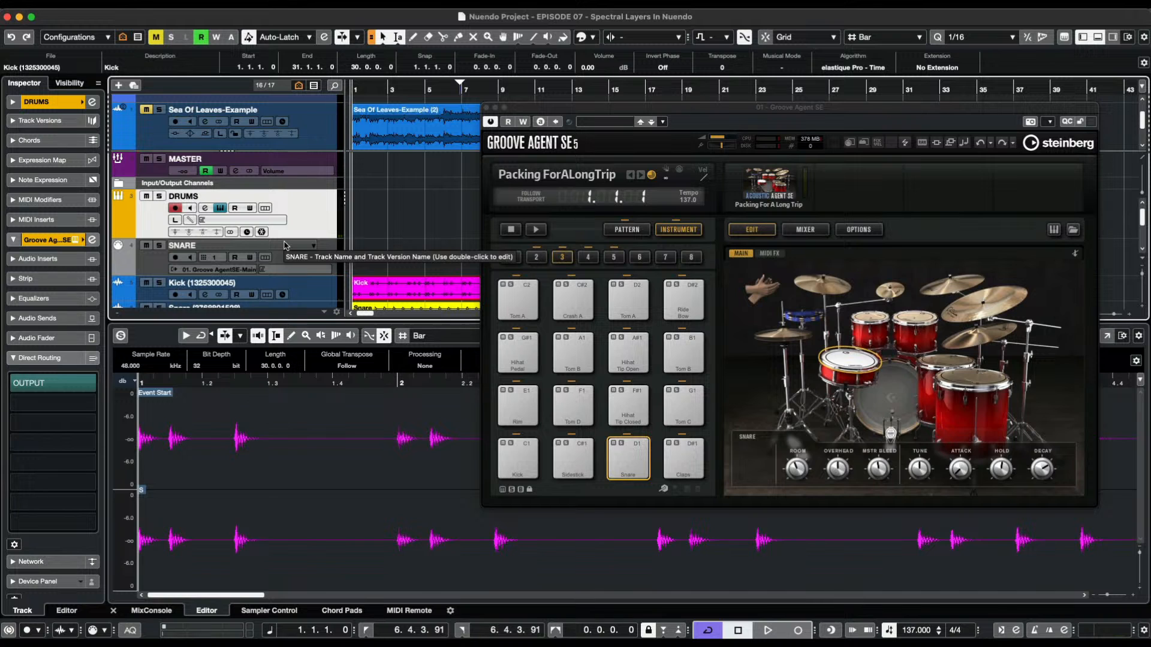
Audition the hand clap and kick drum in the Groove Agent SE kit picture and close the instrument window.
{"action": "left_click", "coordinate": [757, 294]}
{"action": "left_click", "coordinate": [757, 294]}
{"action": "left_click", "coordinate": [757, 293]}
{"action": "left_click", "coordinate": [757, 294]}
{"action": "left_click", "coordinate": [899, 371]}
{"action": "left_click", "coordinate": [899, 371]}
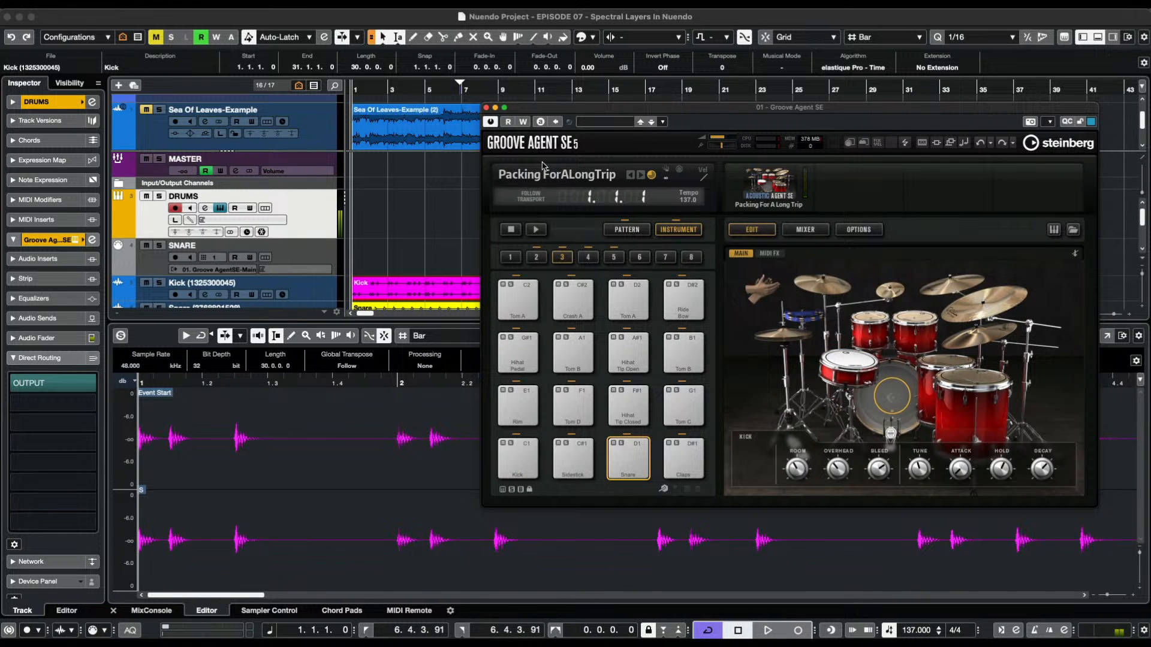
{"action": "left_click", "coordinate": [486, 107]}
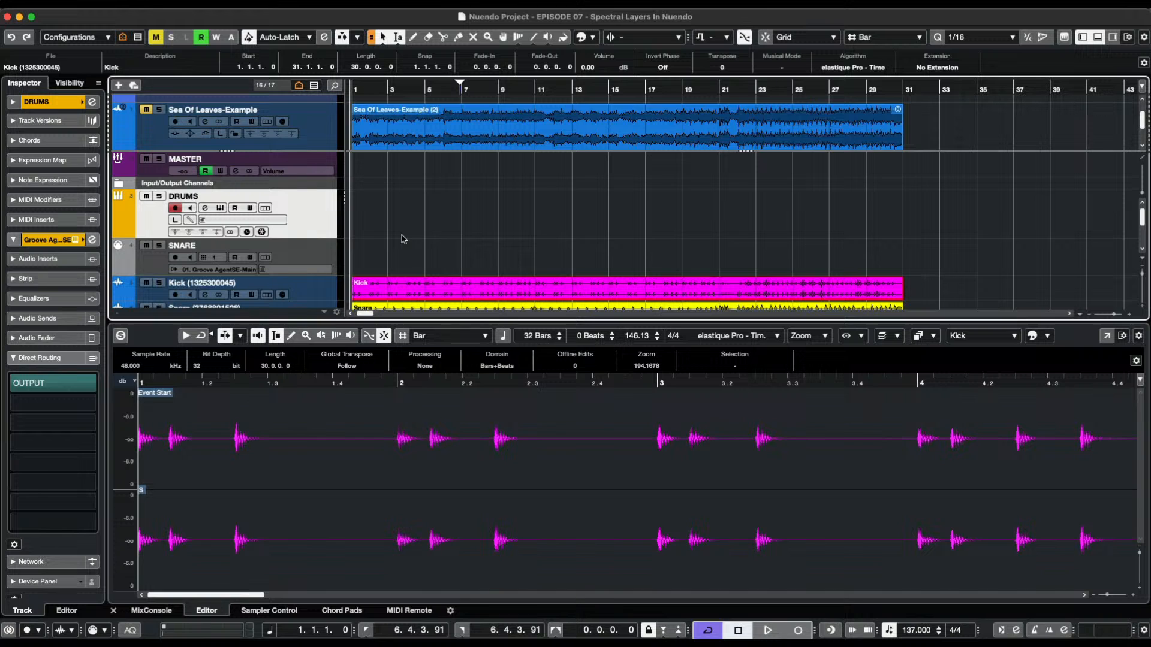
Open the Kick event in the Sample Editor, detect its hitpoints and set the hitpoint threshold to 12 %.
{"action": "double_click", "coordinate": [420, 293]}
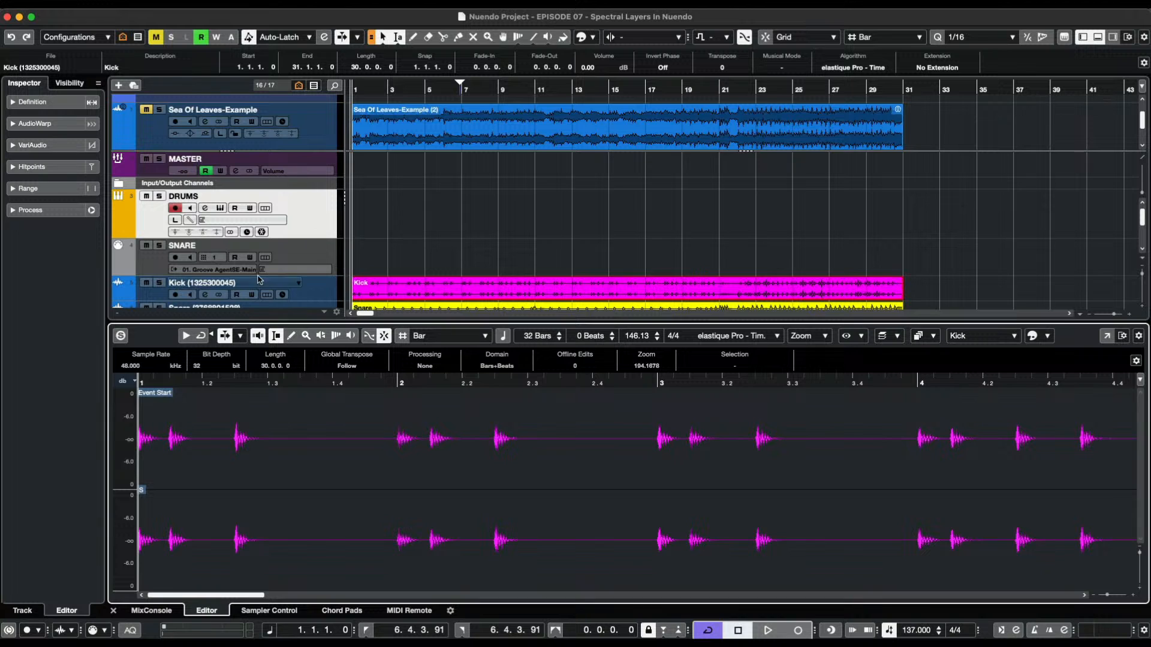
{"action": "left_click", "coordinate": [14, 167]}
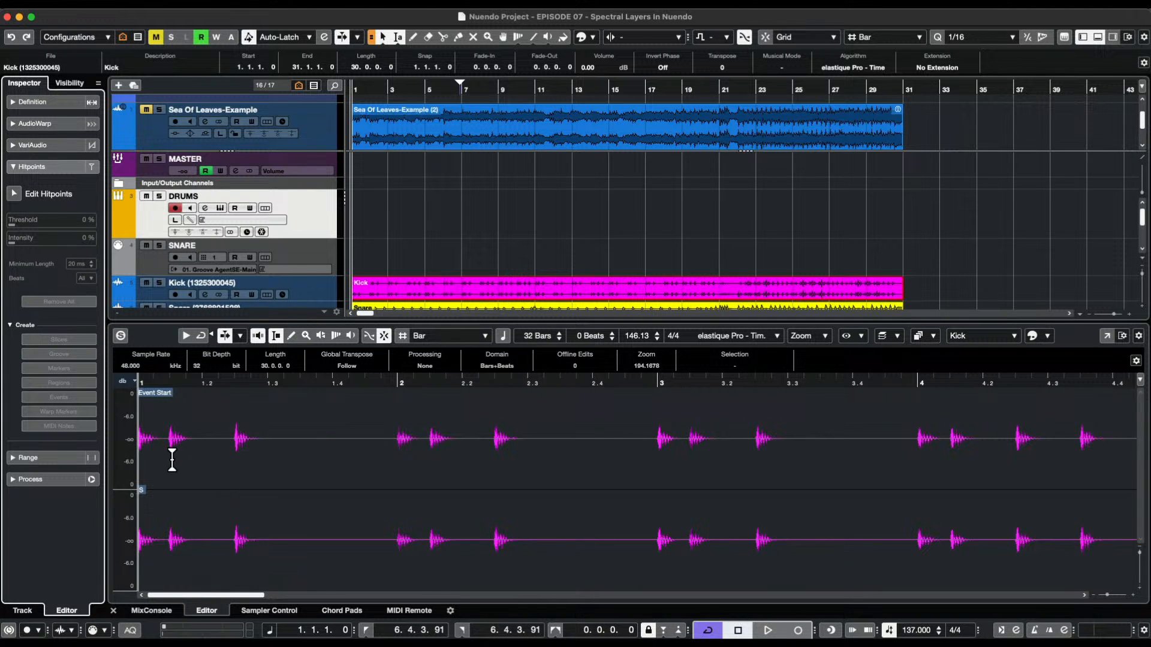
{"action": "left_click", "coordinate": [14, 194]}
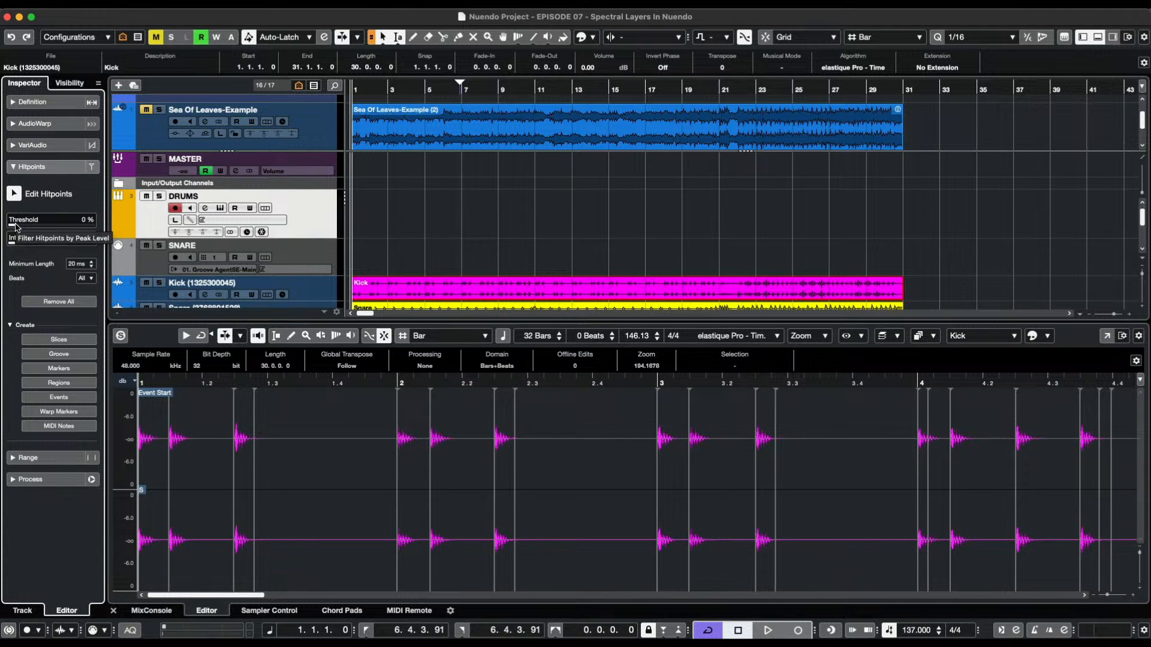
{"action": "mouse_move", "coordinate": [14, 226]}
{"action": "left_mouse_down"}
{"action": "mouse_move", "coordinate": [44, 229]}
{"action": "mouse_move", "coordinate": [25, 228]}
{"action": "left_mouse_up"}
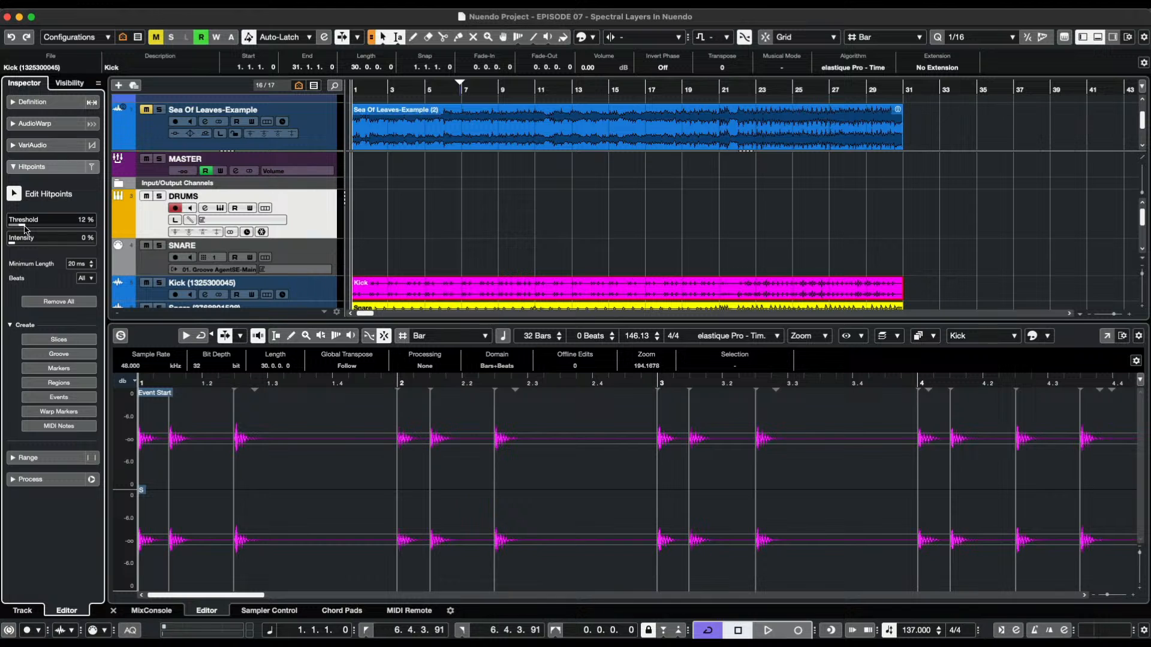
{"action": "left_click_drag", "start_coordinate": [24, 228], "coordinate": [23, 227]}
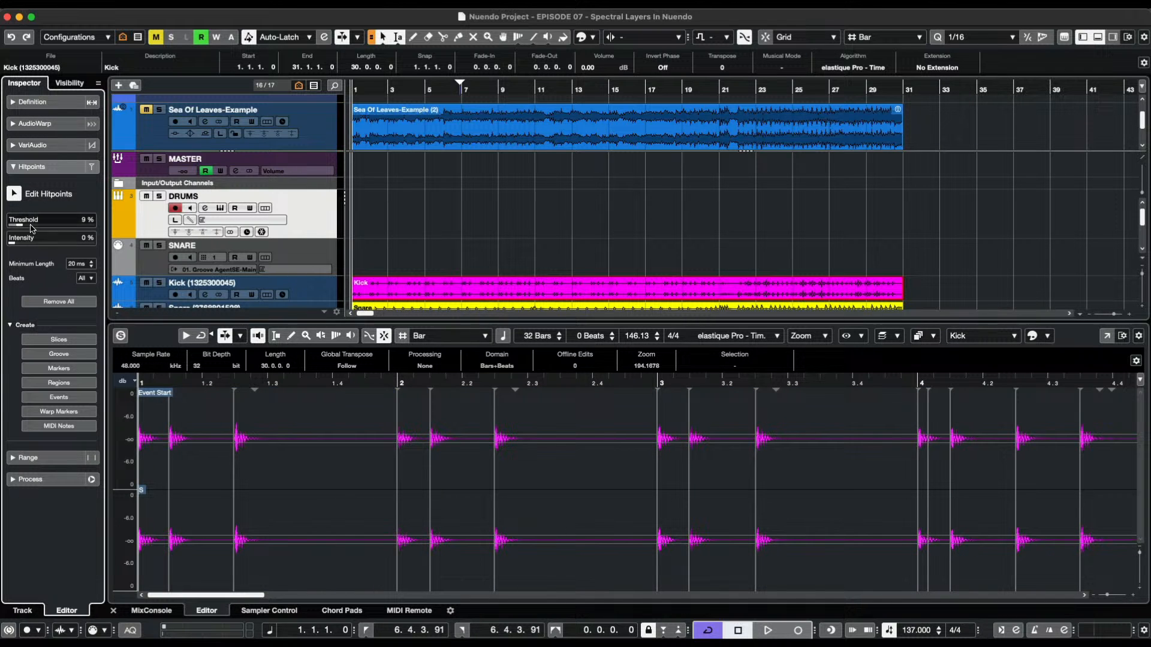
{"action": "left_click_drag", "start_coordinate": [19, 224], "coordinate": [13, 242]}
{"action": "left_click_drag", "start_coordinate": [21, 246], "coordinate": [12, 246]}
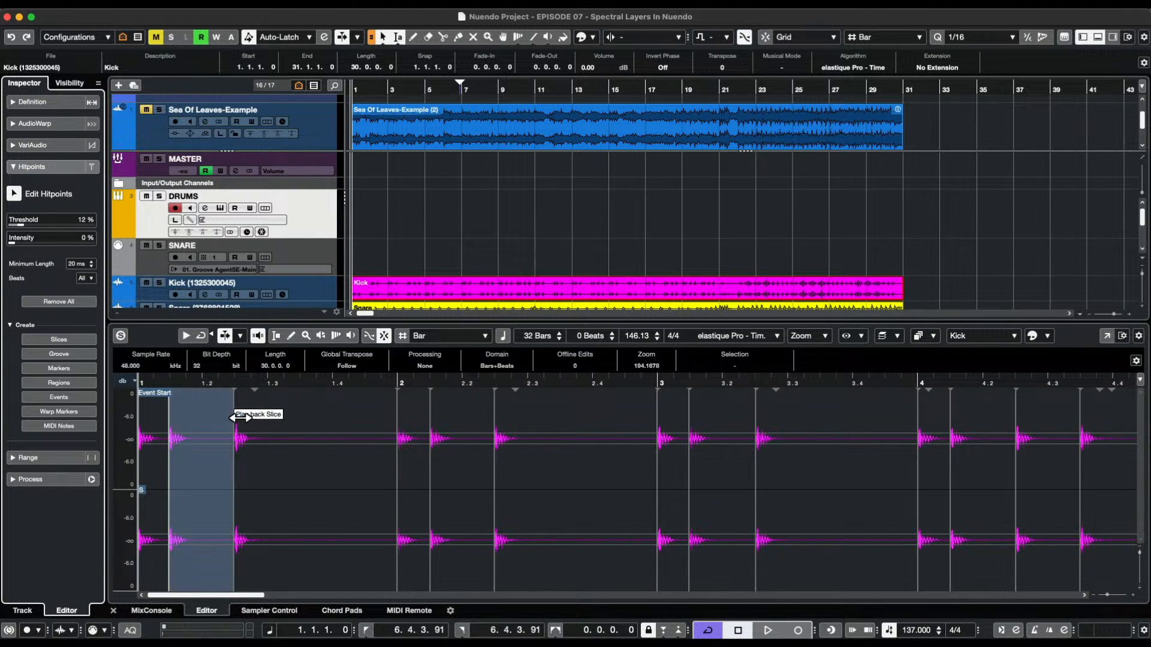
Check the hitpoints along the whole Kick event and disable the surplus one just after bar 22.
{"action": "left_click", "coordinate": [609, 386]}
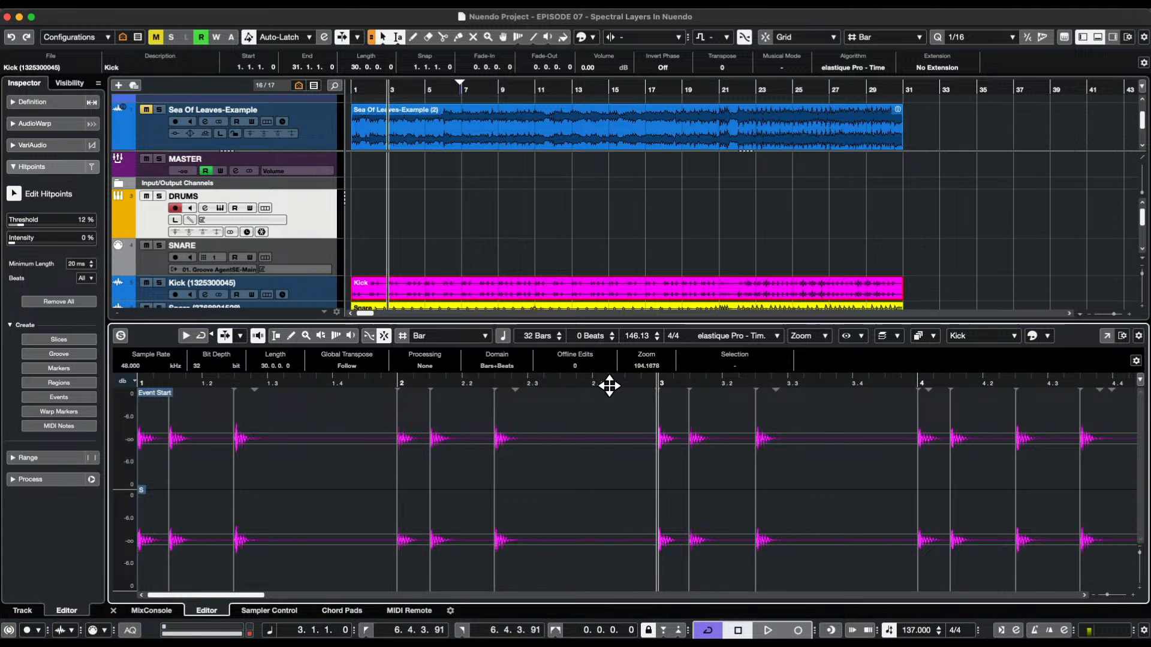
{"action": "scroll", "coordinate": [609, 386], "scroll_direction": "right", "scroll_amount": 2}
{"action": "scroll", "coordinate": [609, 386], "scroll_direction": "right", "scroll_amount": 8}
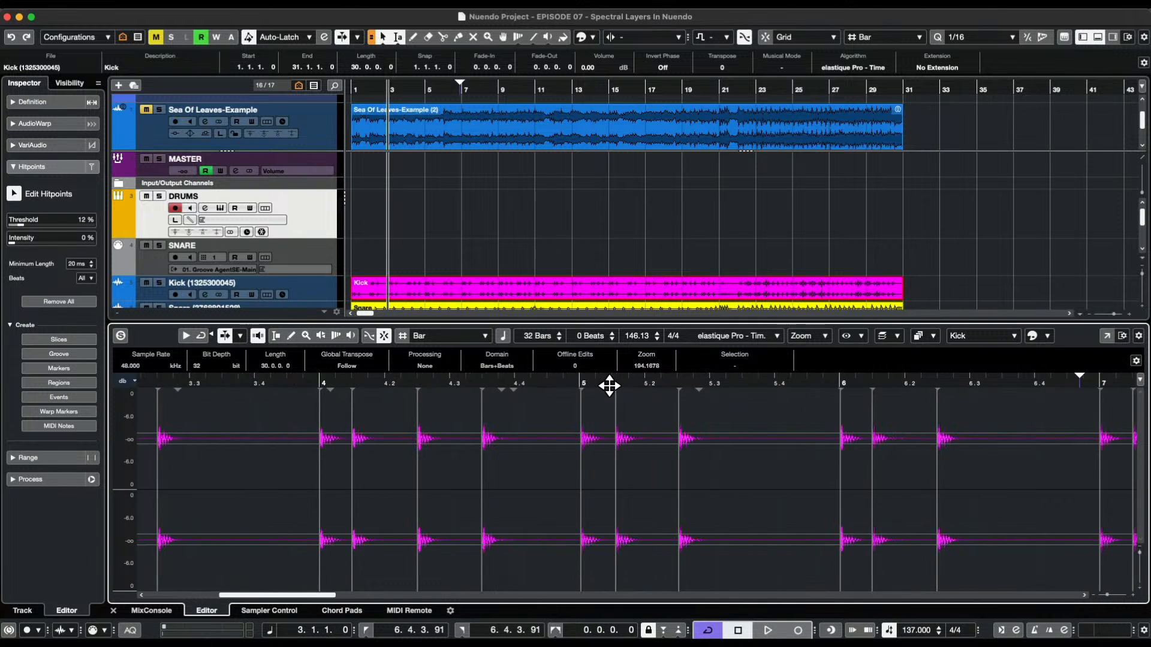
{"action": "scroll", "coordinate": [609, 386], "scroll_direction": "right", "scroll_amount": 6}
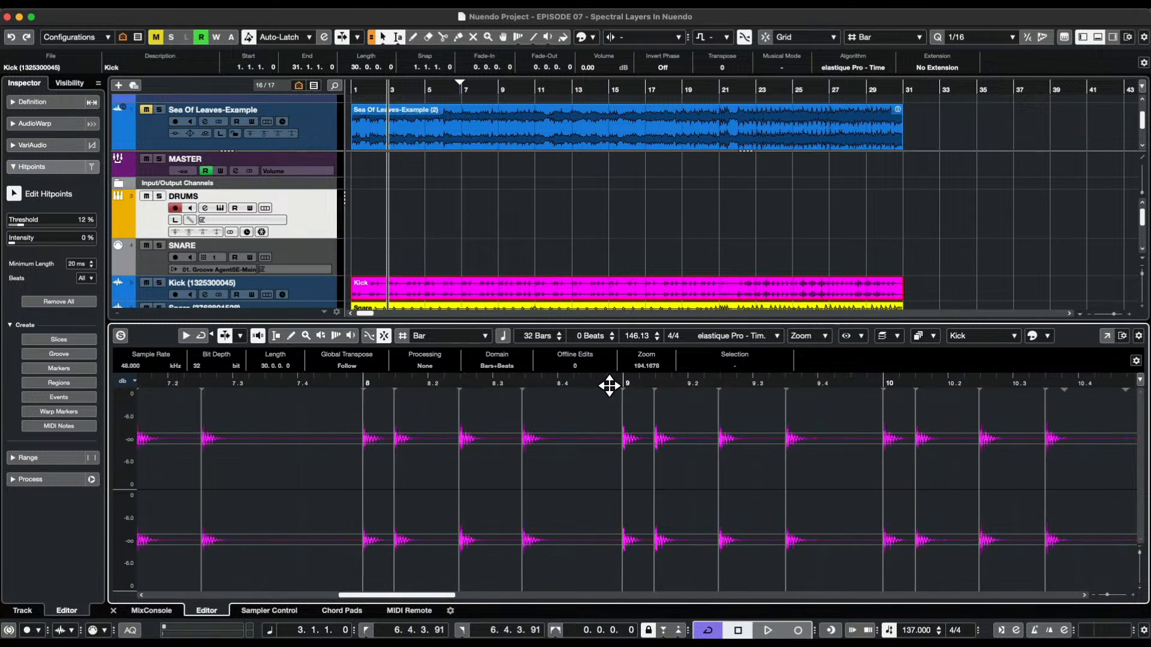
{"action": "scroll", "coordinate": [609, 386], "scroll_direction": "right", "scroll_amount": 8}
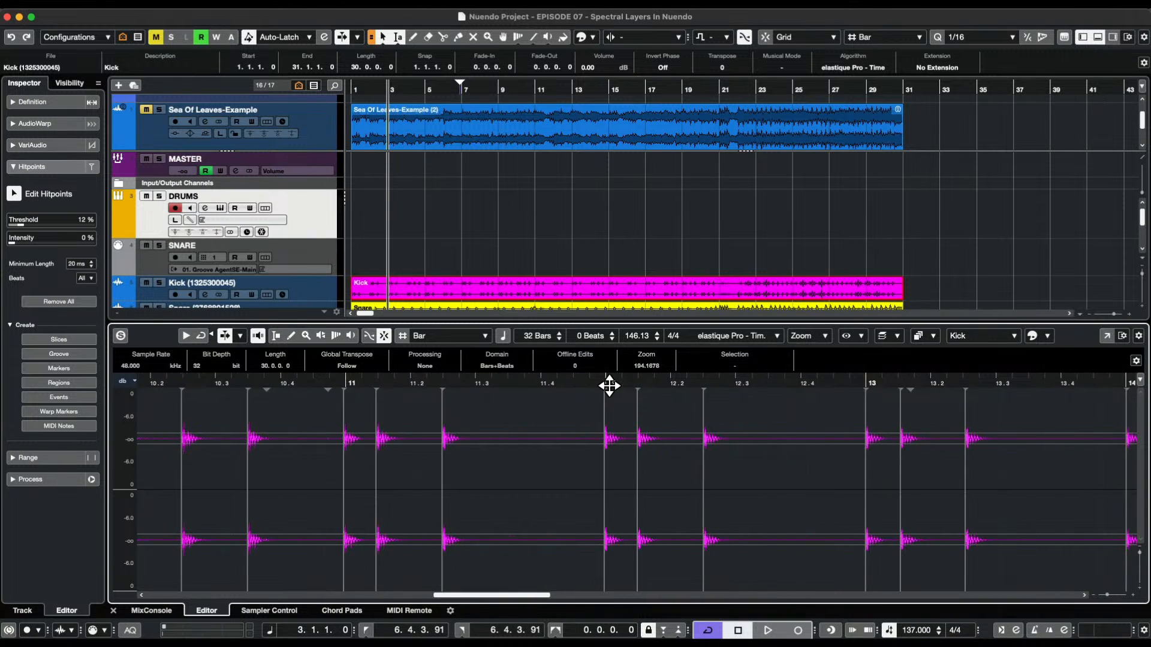
{"action": "scroll", "coordinate": [609, 386], "scroll_direction": "right", "scroll_amount": 8}
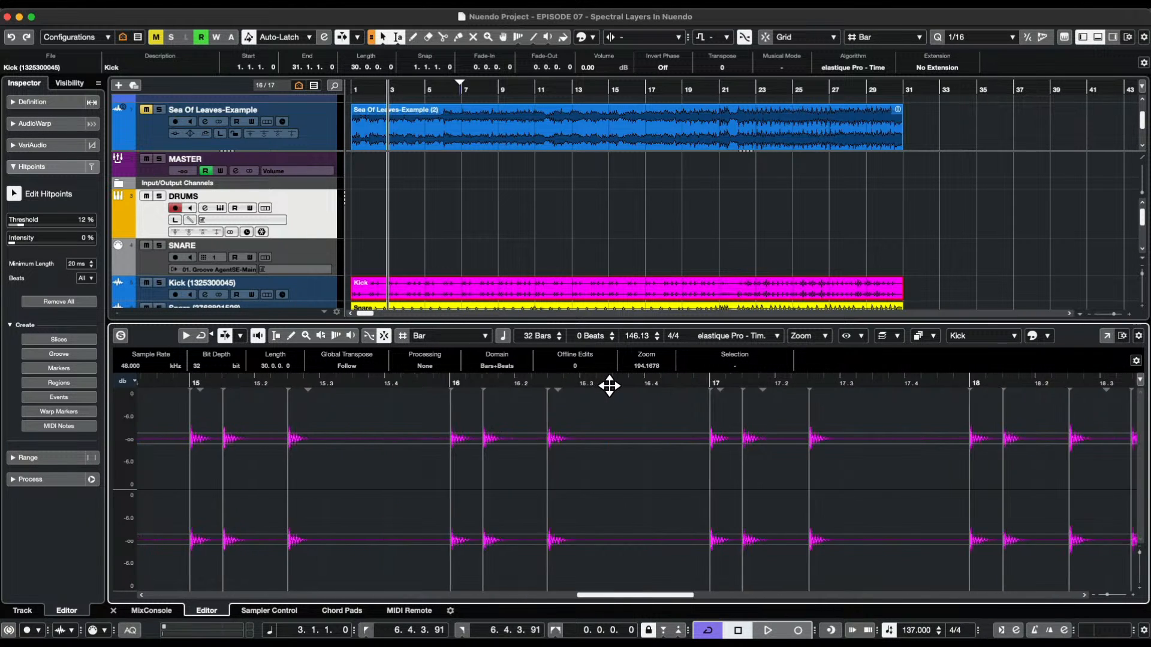
{"action": "scroll", "coordinate": [609, 386], "scroll_direction": "right", "scroll_amount": 4}
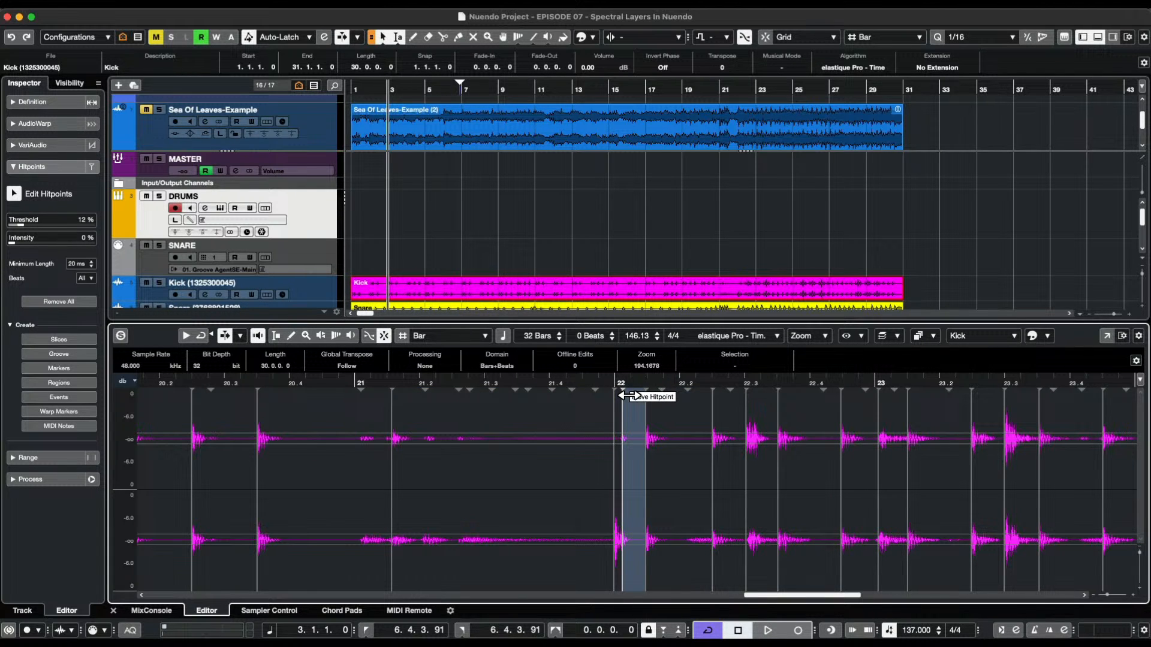
{"action": "left_click", "coordinate": [622, 391], "text": "alt"}
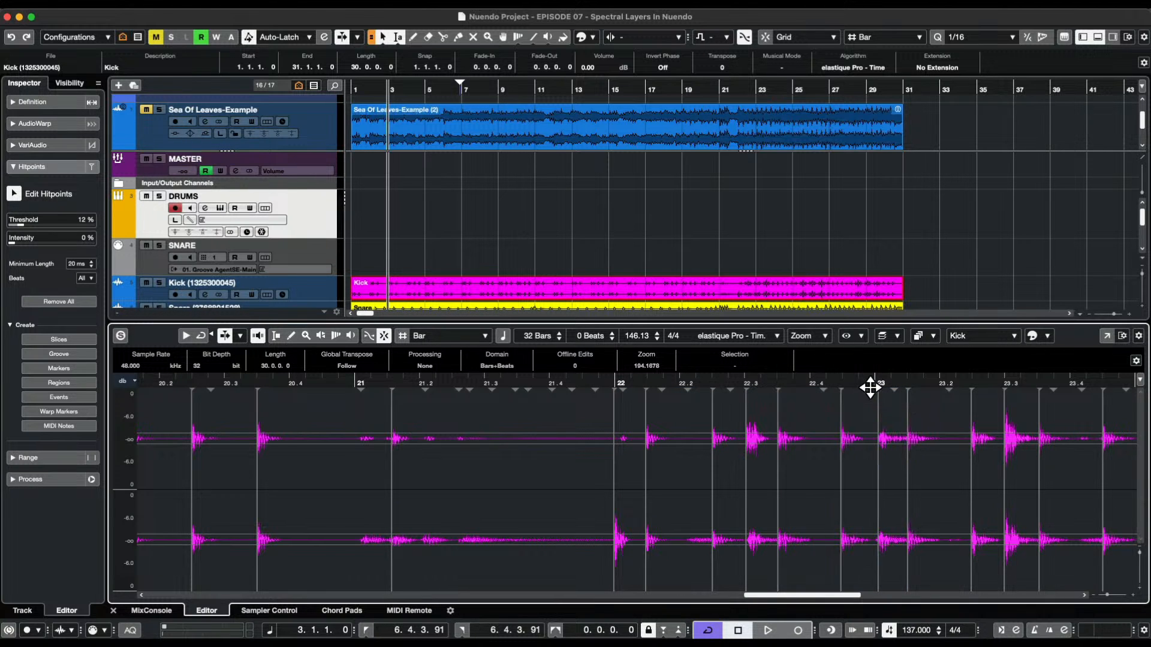
{"action": "scroll", "coordinate": [868, 385], "scroll_direction": "right", "scroll_amount": 10}
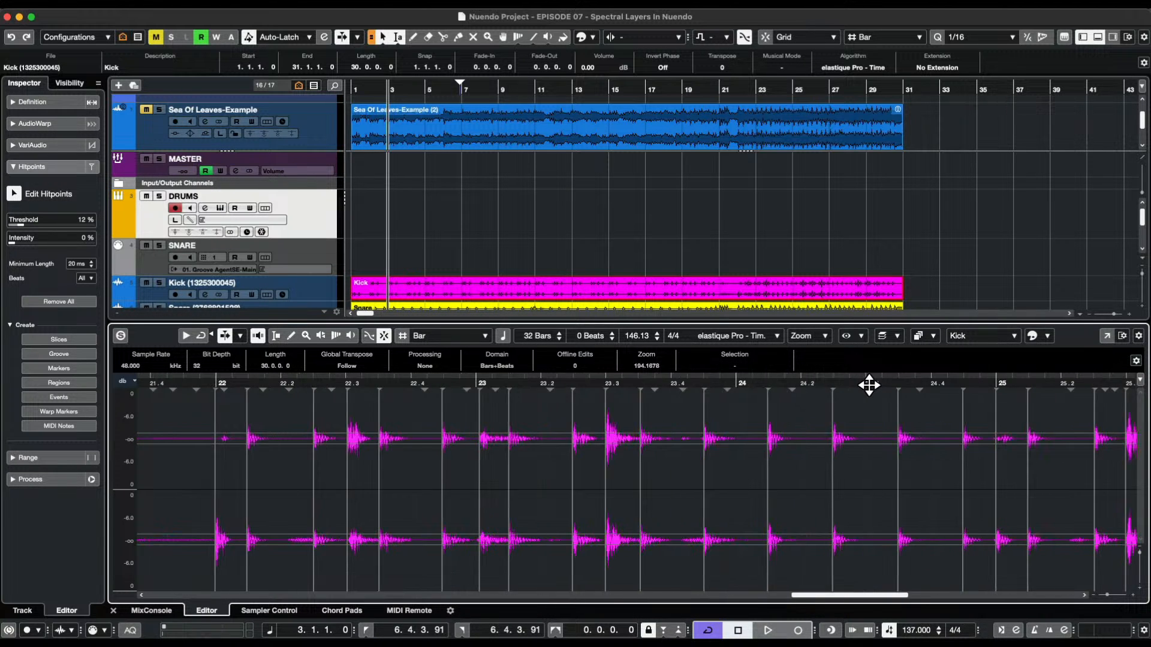
{"action": "scroll", "coordinate": [868, 385], "scroll_direction": "right", "scroll_amount": 7}
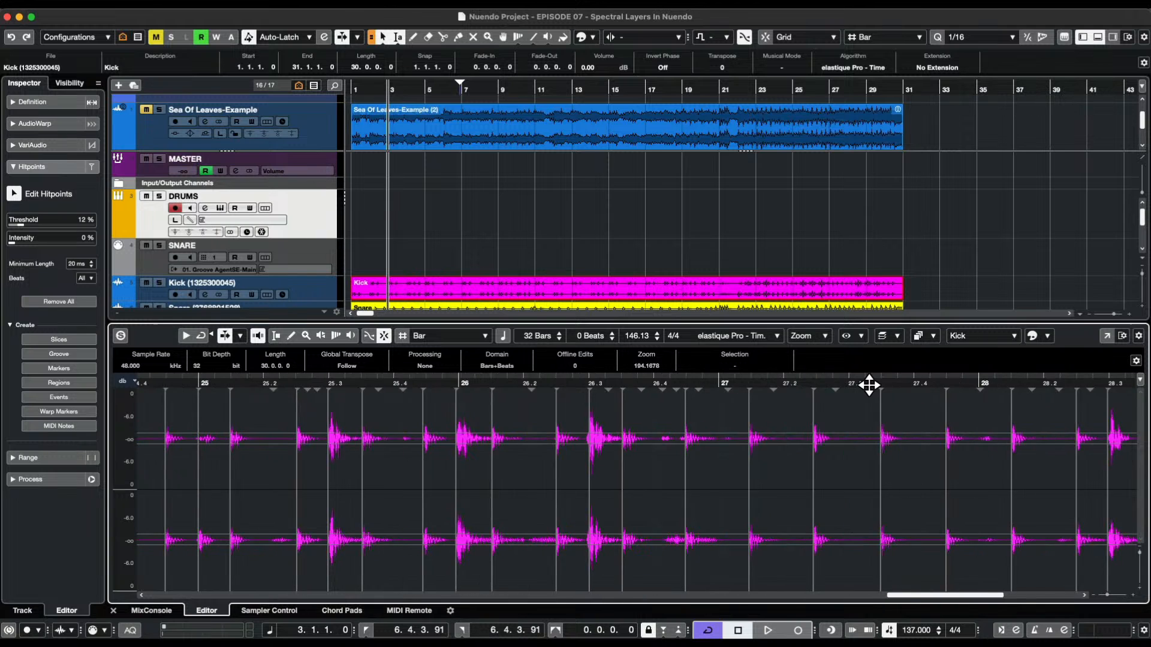
{"action": "scroll", "coordinate": [869, 385], "scroll_direction": "left", "scroll_amount": 20}
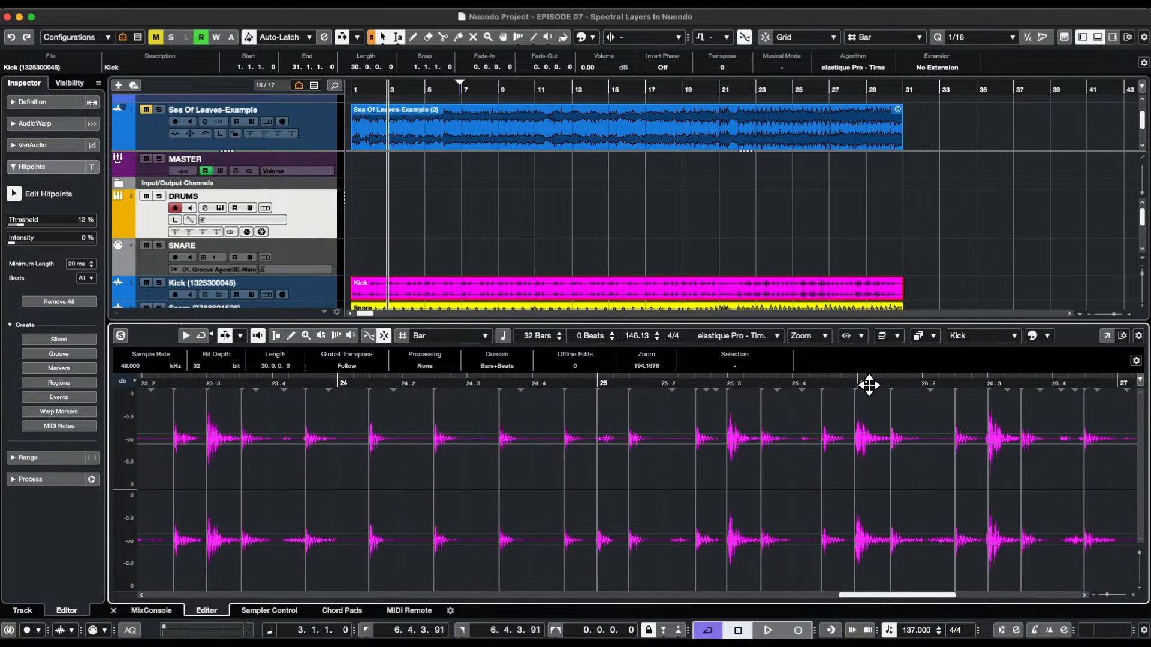
{"action": "scroll", "coordinate": [869, 385], "scroll_direction": "left", "scroll_amount": 20}
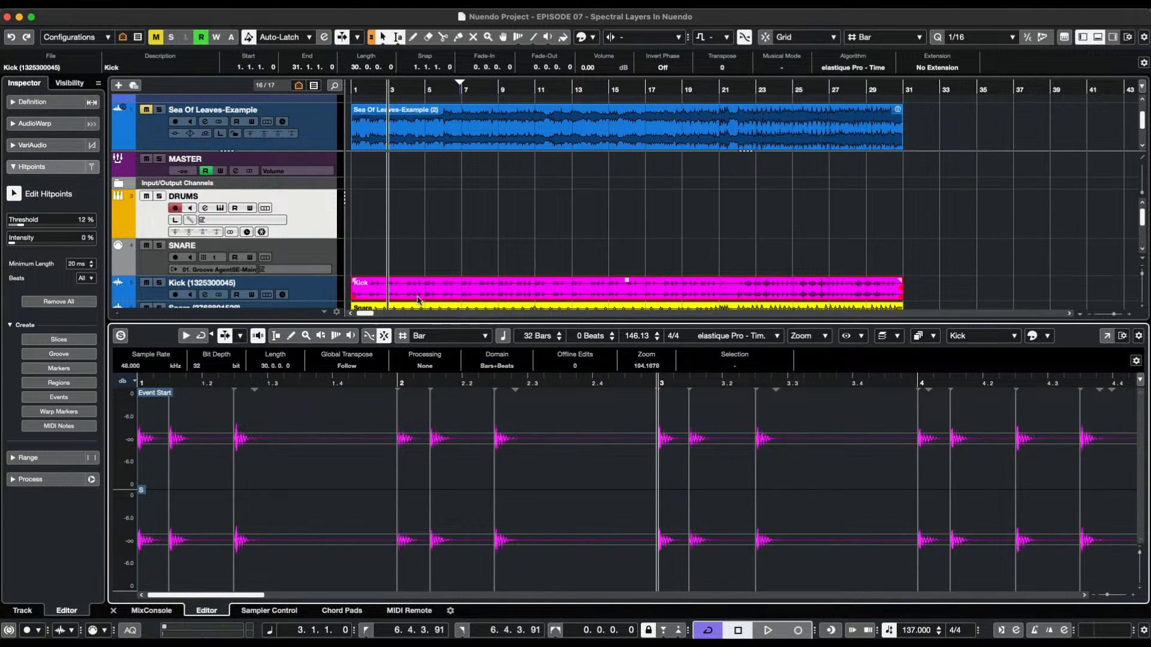
Convert the Kick hitpoints to MIDI notes on the first selected track with Dynamic Velocity, pitch C1 and length 1/8, and select the new part.
{"action": "left_click", "coordinate": [69, 426]}
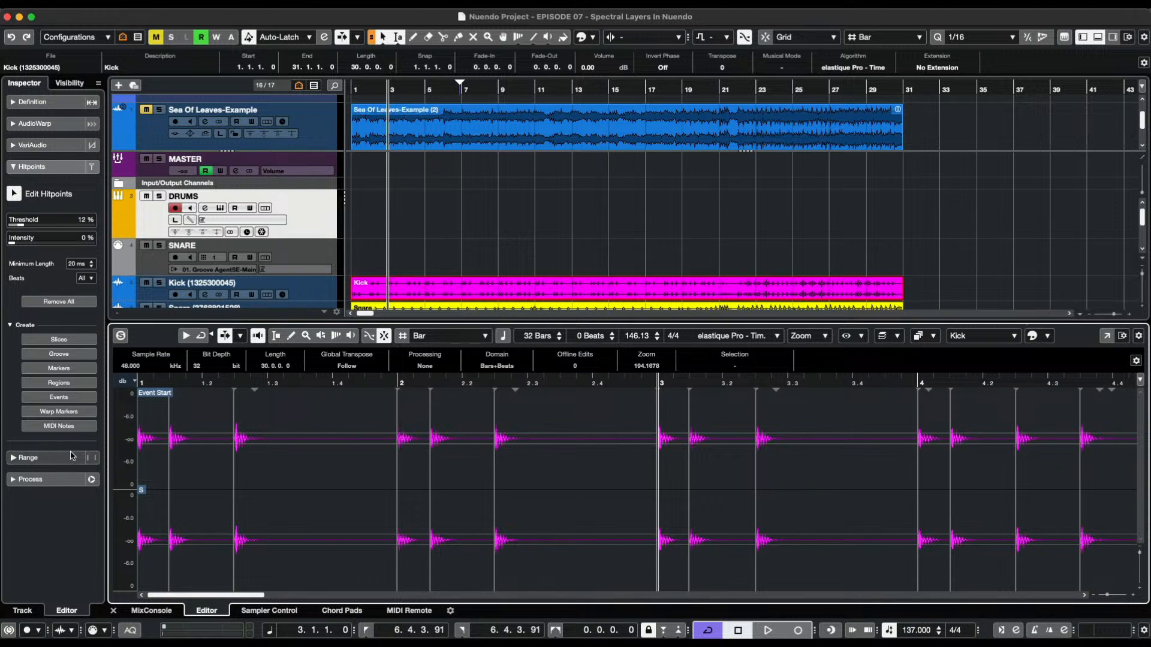
{"action": "left_click", "coordinate": [69, 427]}
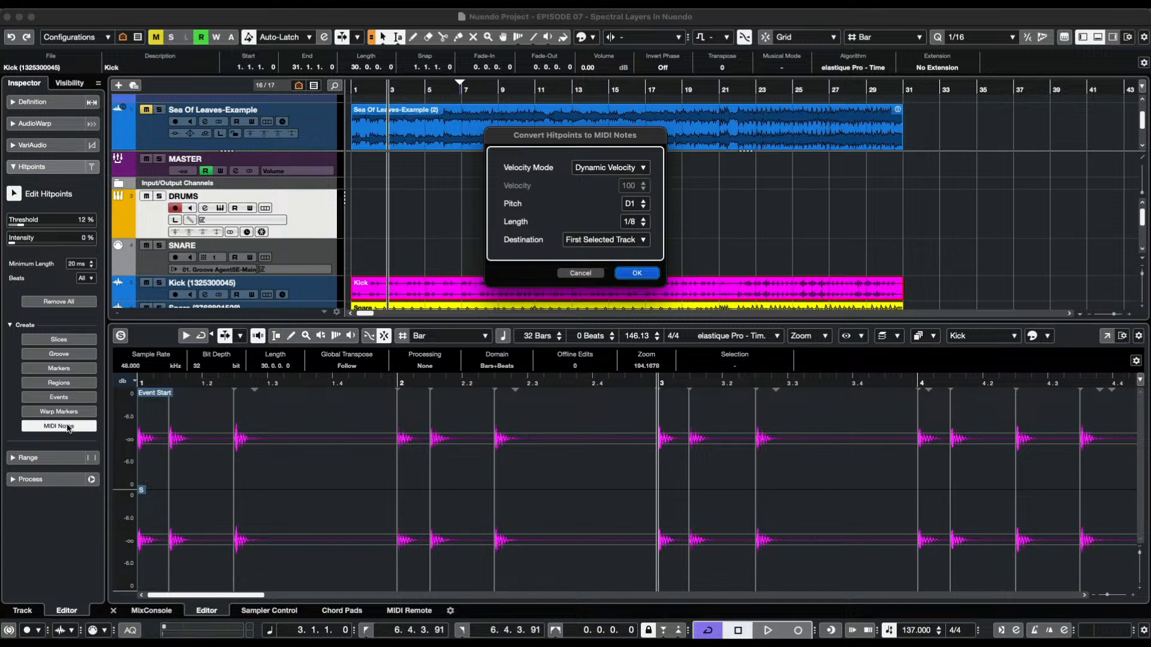
{"action": "left_click", "coordinate": [643, 207]}
{"action": "left_click", "coordinate": [642, 207]}
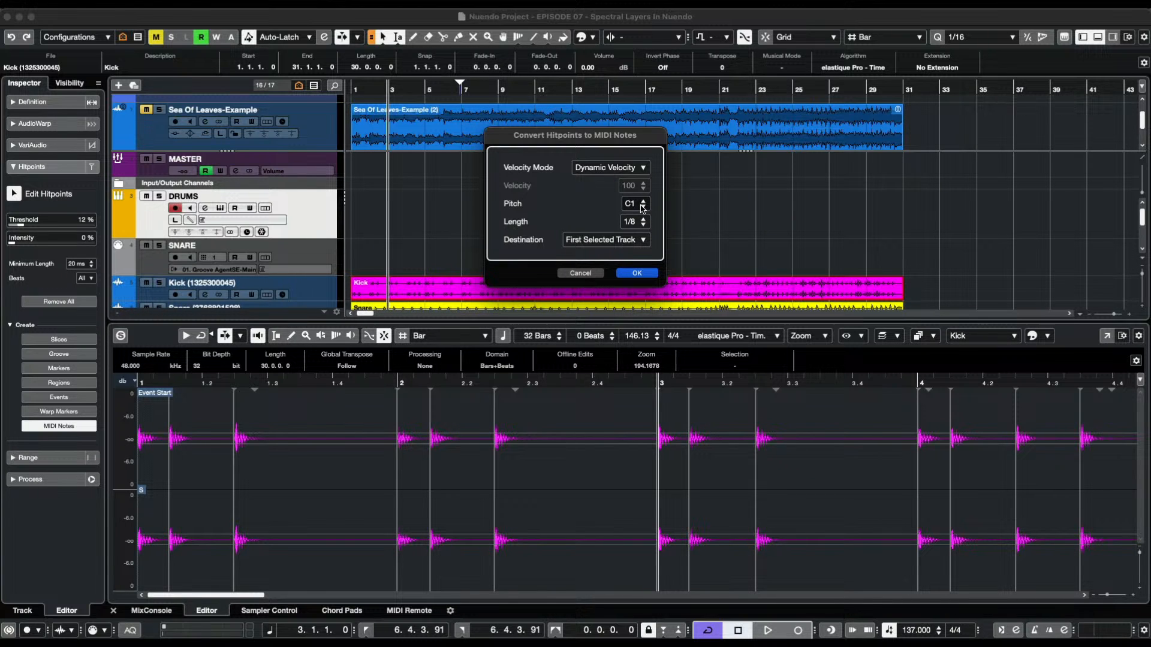
{"action": "left_click", "coordinate": [644, 171]}
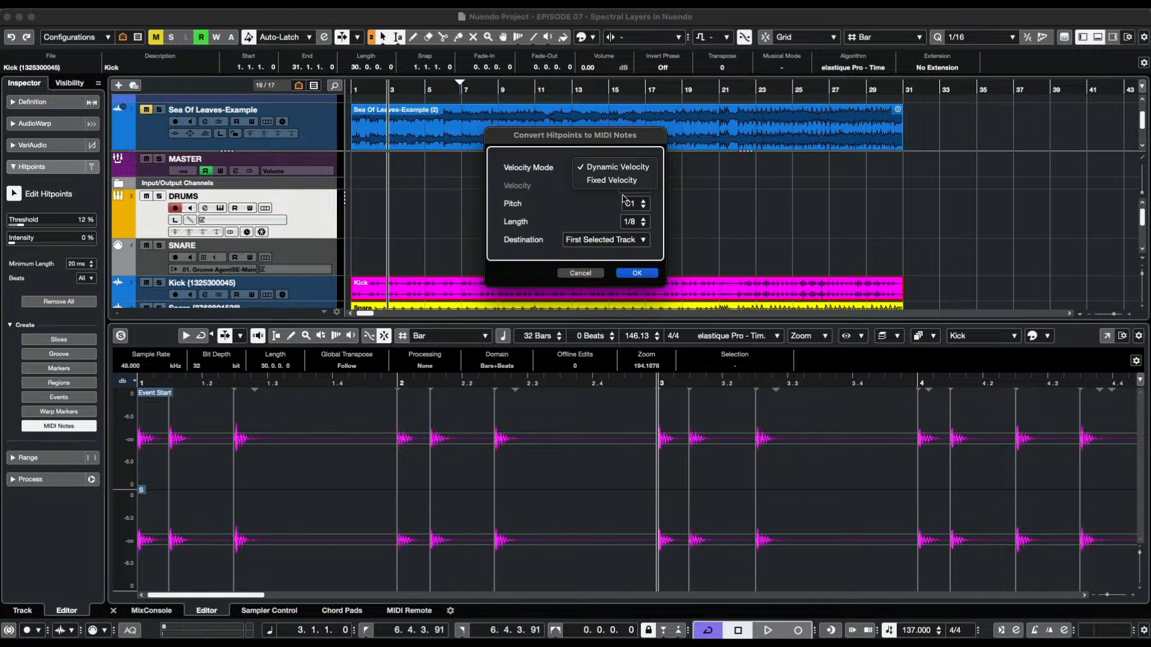
{"action": "left_click", "coordinate": [651, 139]}
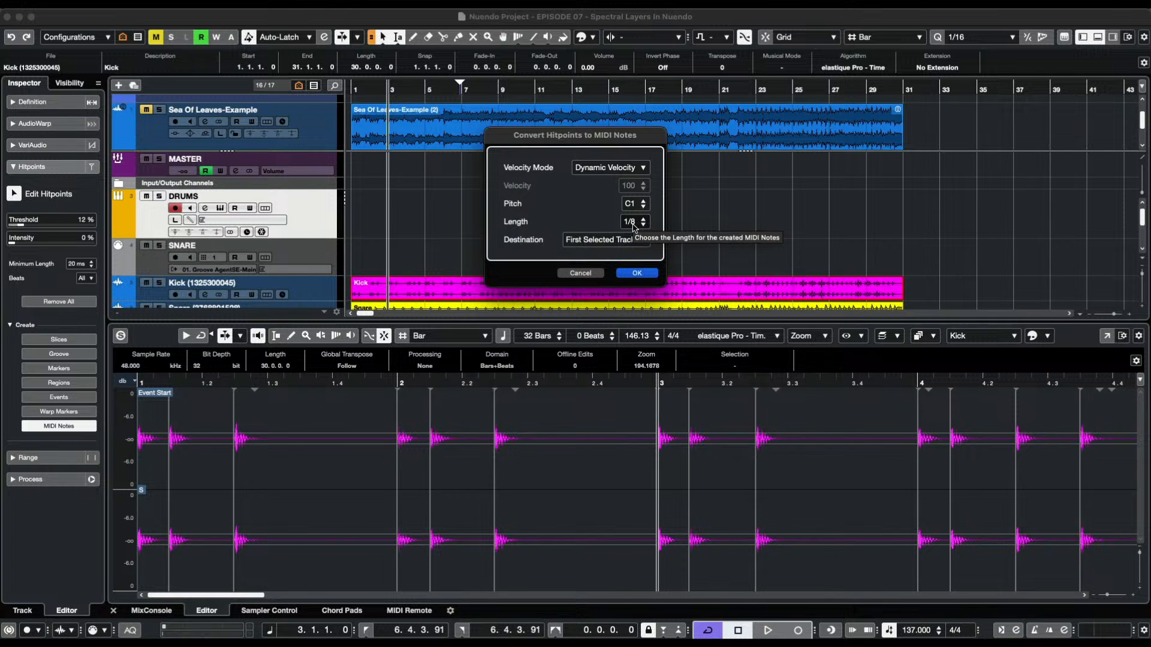
{"action": "left_click", "coordinate": [637, 274]}
{"action": "left_click", "coordinate": [465, 228]}
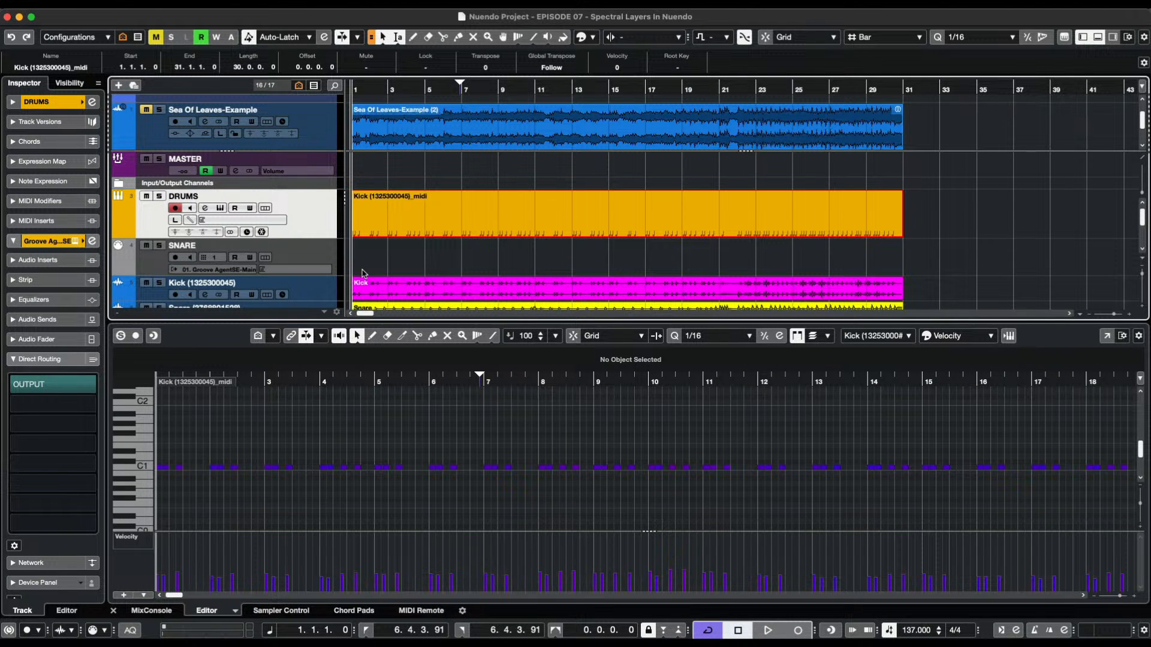
Play the new MIDI kick part with the other tracks and again with DRUMS soloed, and turn the solo off.
{"action": "key", "text": "space"}
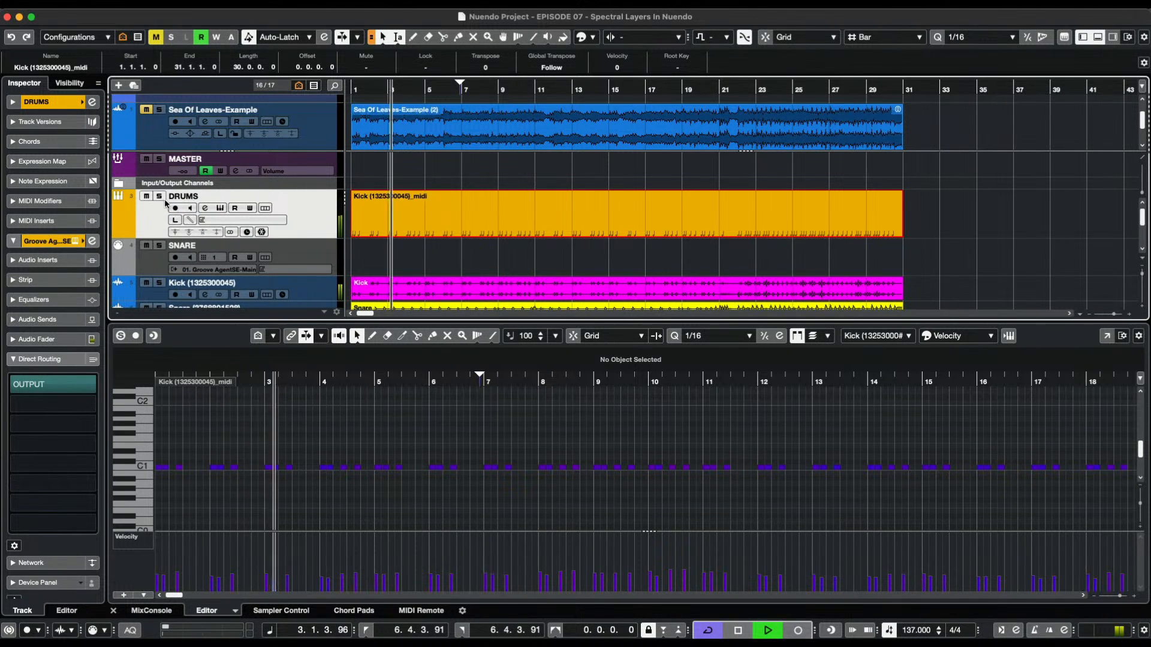
{"action": "key", "text": "space"}
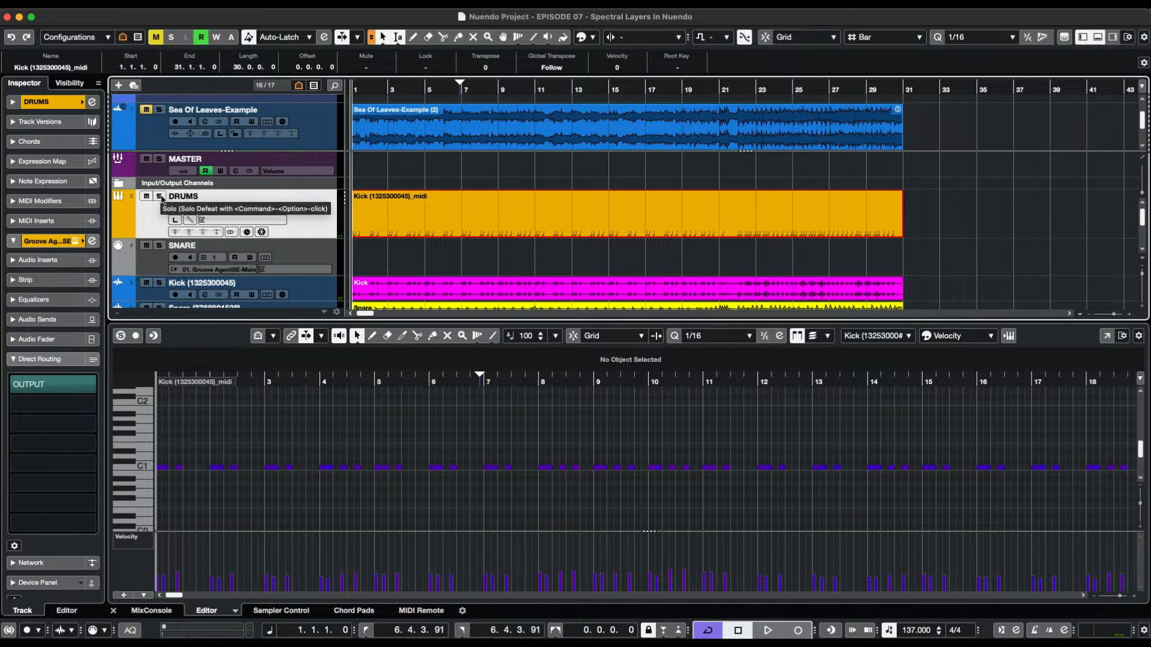
{"action": "left_click", "coordinate": [159, 196]}
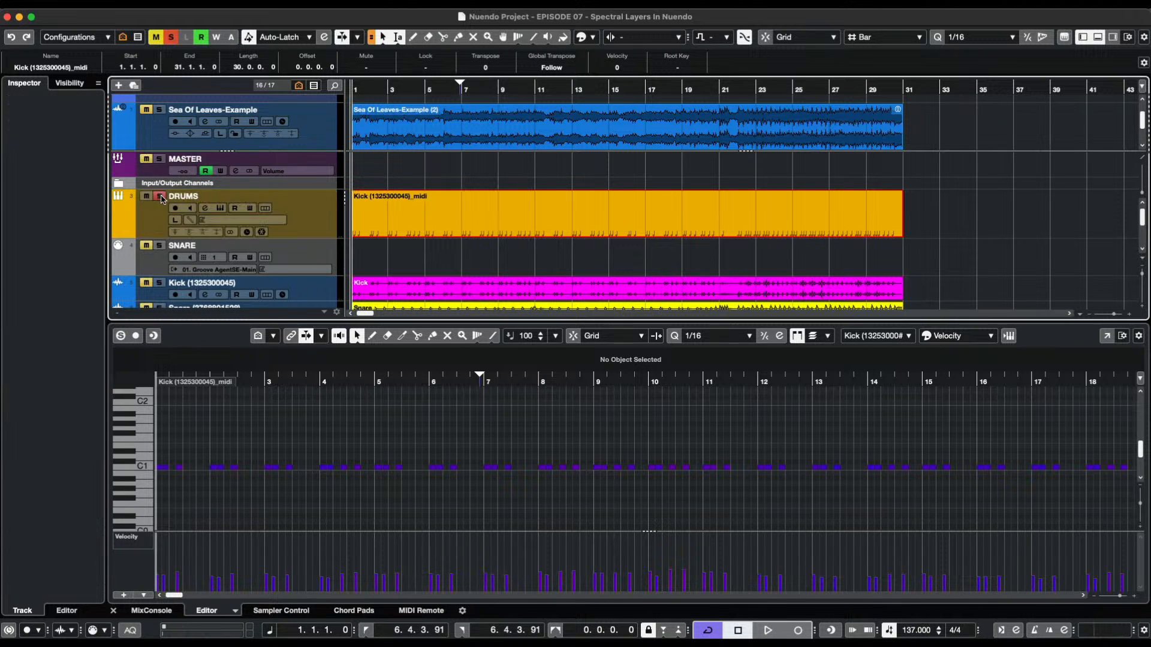
{"action": "key", "text": "space"}
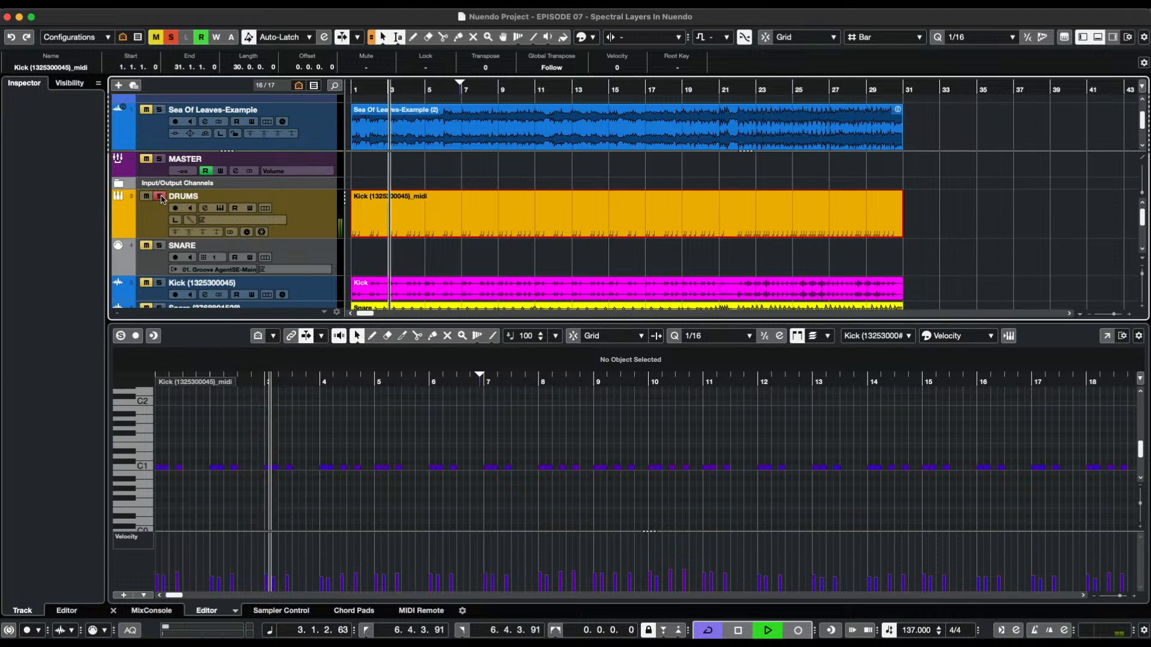
{"action": "key", "text": "space"}
{"action": "left_click", "coordinate": [160, 196]}
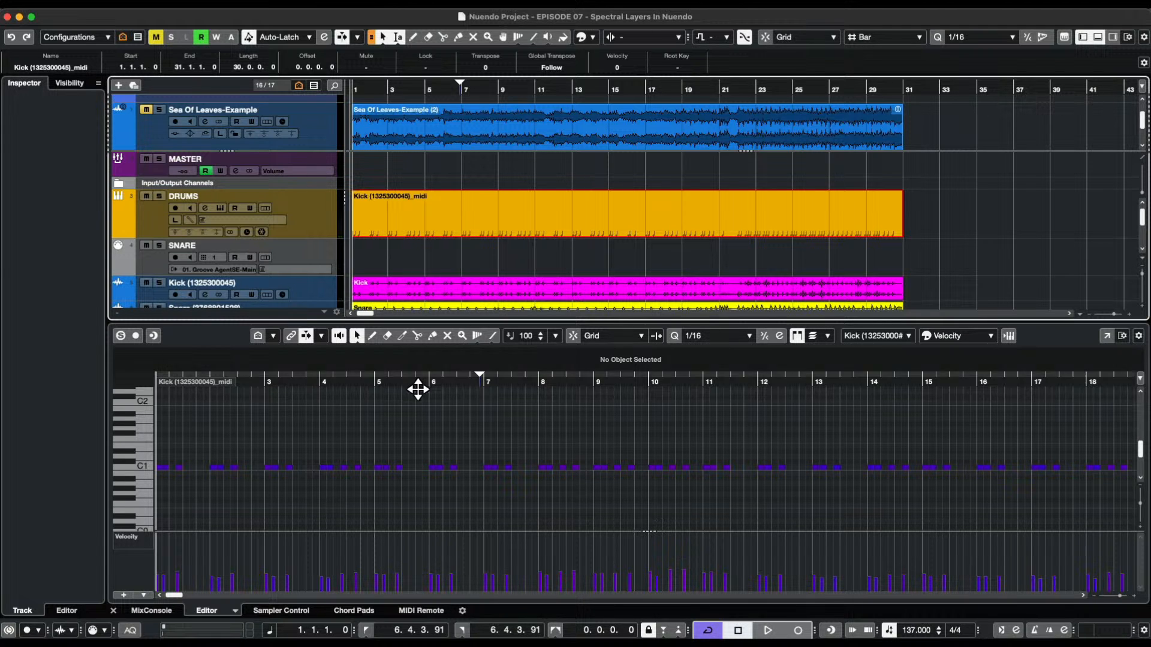
Select all notes in the Kick MIDI part, raise their velocities together until the first note reaches 124, and play the result.
{"action": "left_click", "coordinate": [406, 430]}
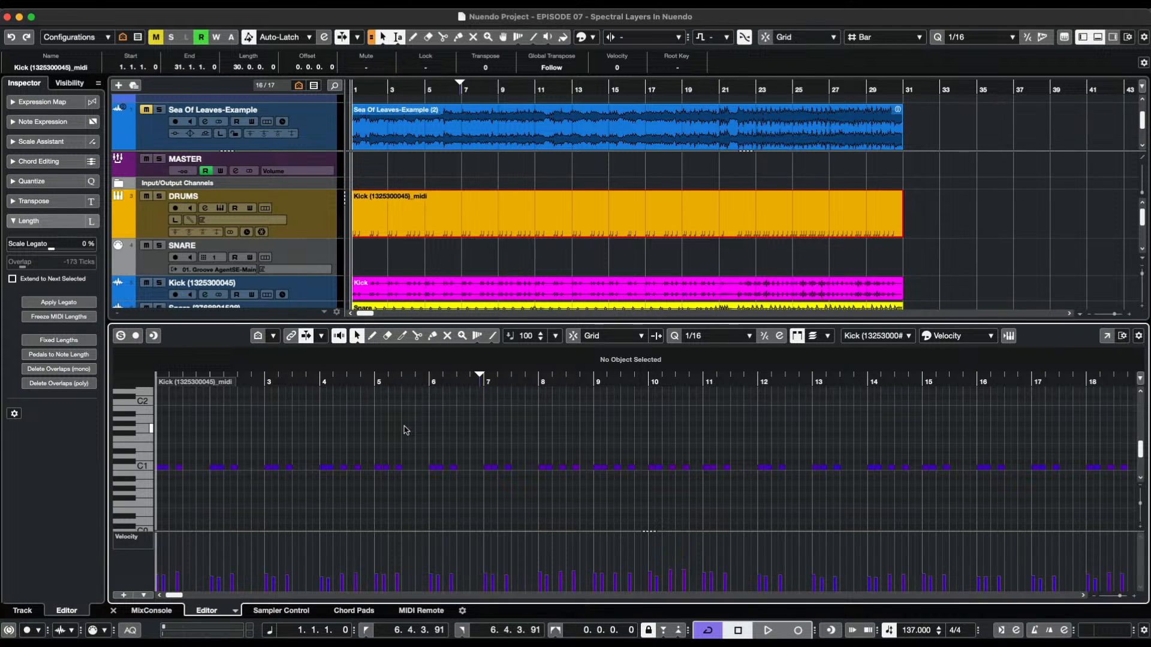
{"action": "key", "text": "super+a"}
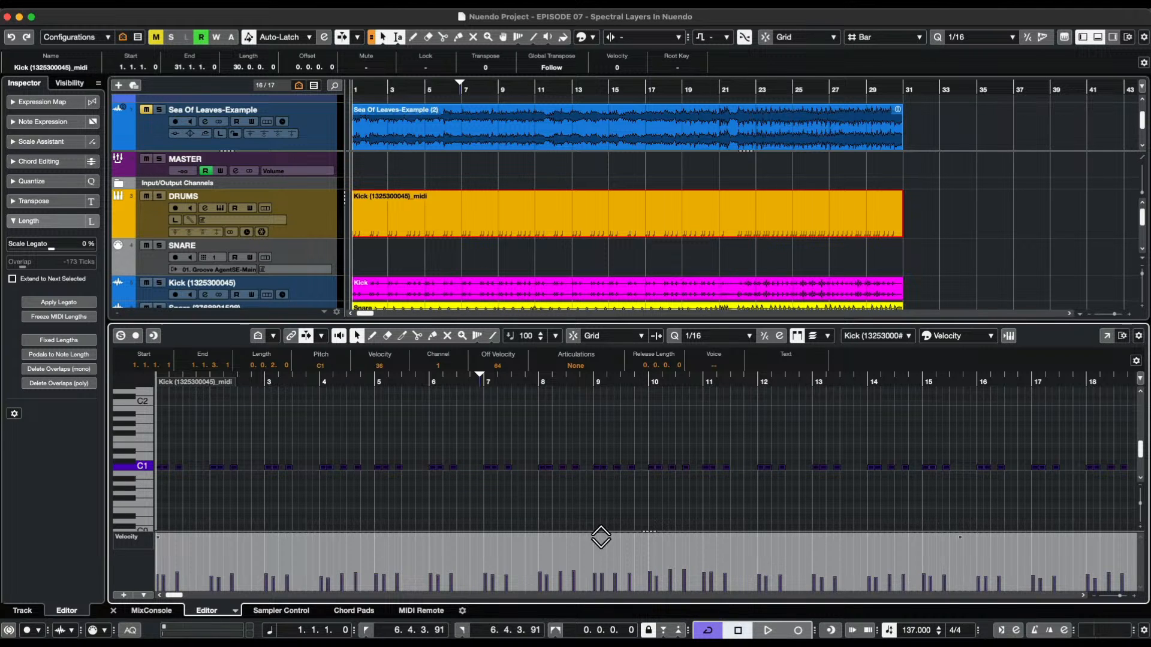
{"action": "left_click_drag", "start_coordinate": [655, 543], "coordinate": [658, 490]}
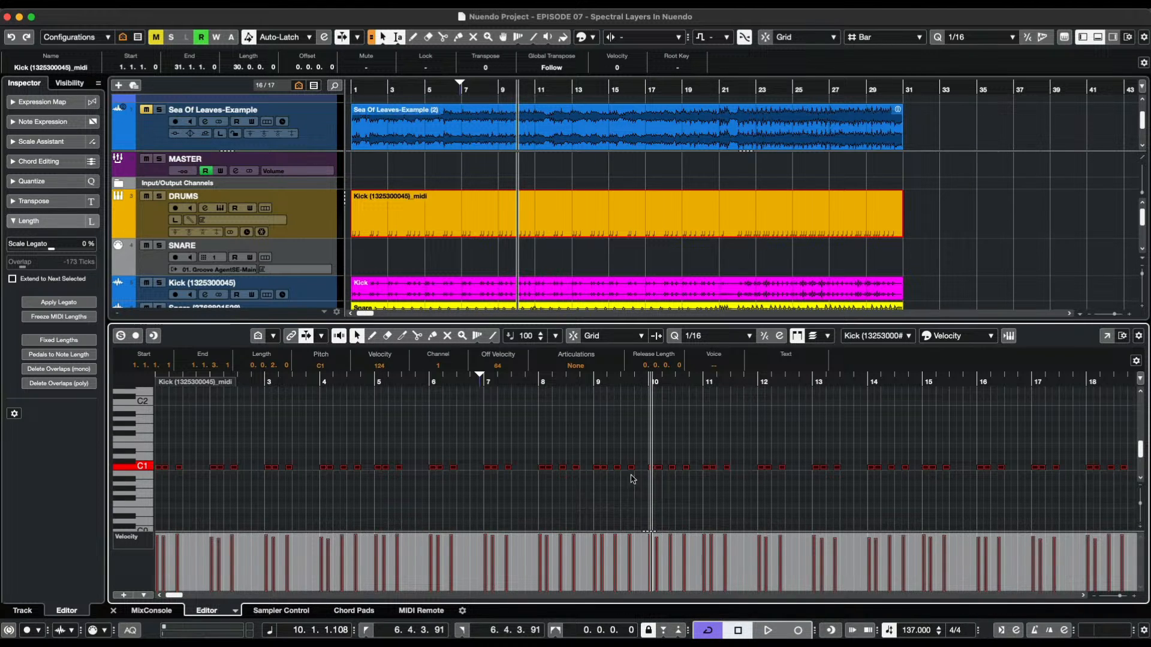
{"action": "key", "text": "space"}
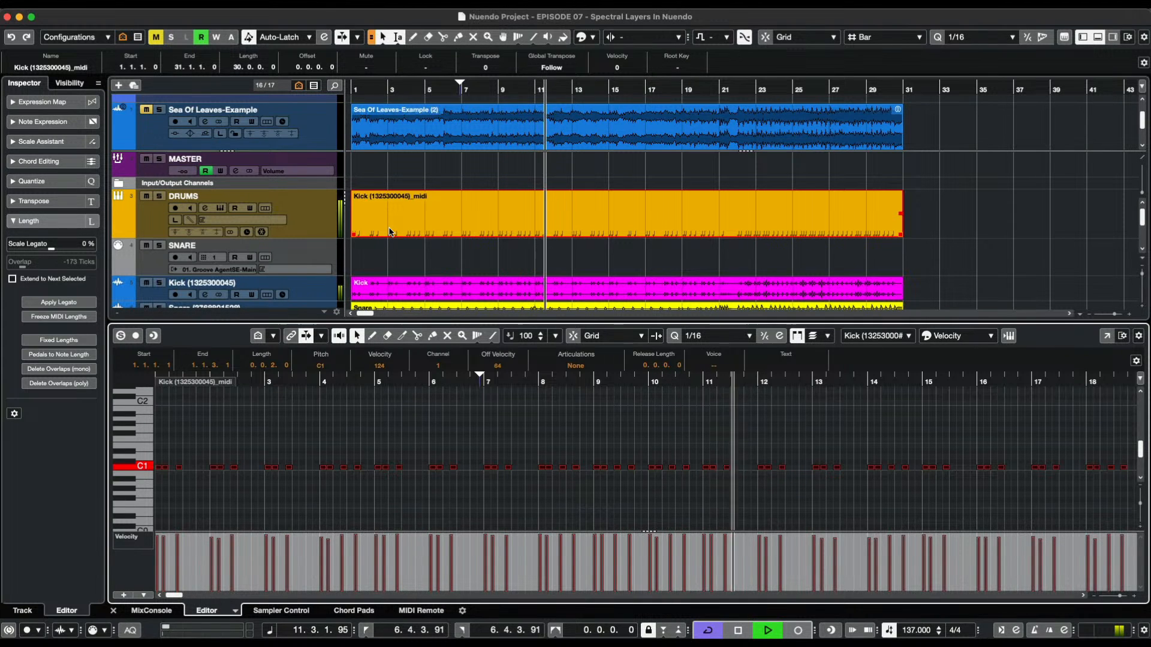
{"action": "key", "text": "Home"}
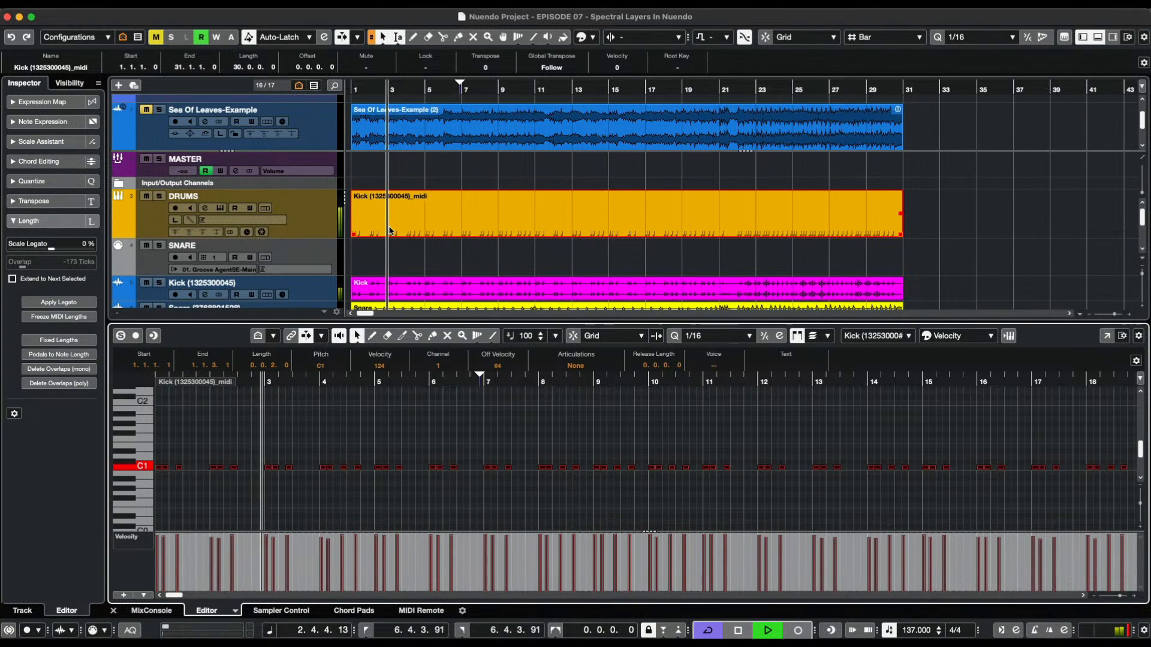
{"action": "key", "text": "space"}
Compare playback with the original Kick audio track muted and unmuted, and leave that track muted.
{"action": "left_click", "coordinate": [147, 285]}
{"action": "key", "text": "space"}
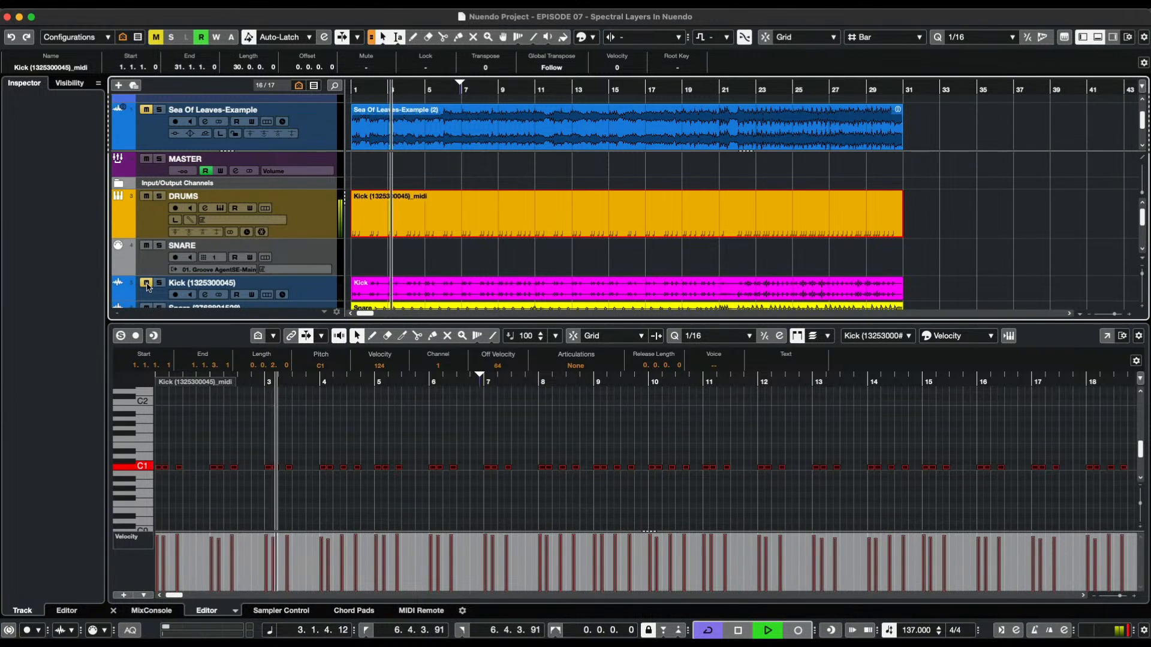
{"action": "scroll", "coordinate": [387, 257], "scroll_direction": "down", "scroll_amount": 2}
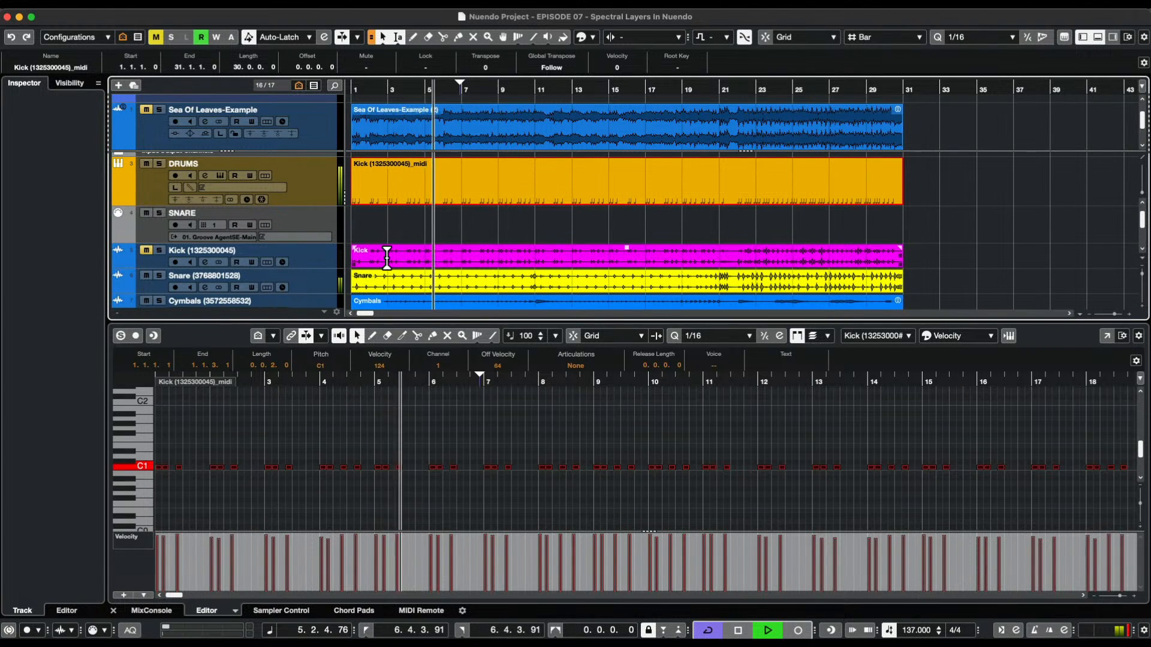
{"action": "key", "text": "space"}
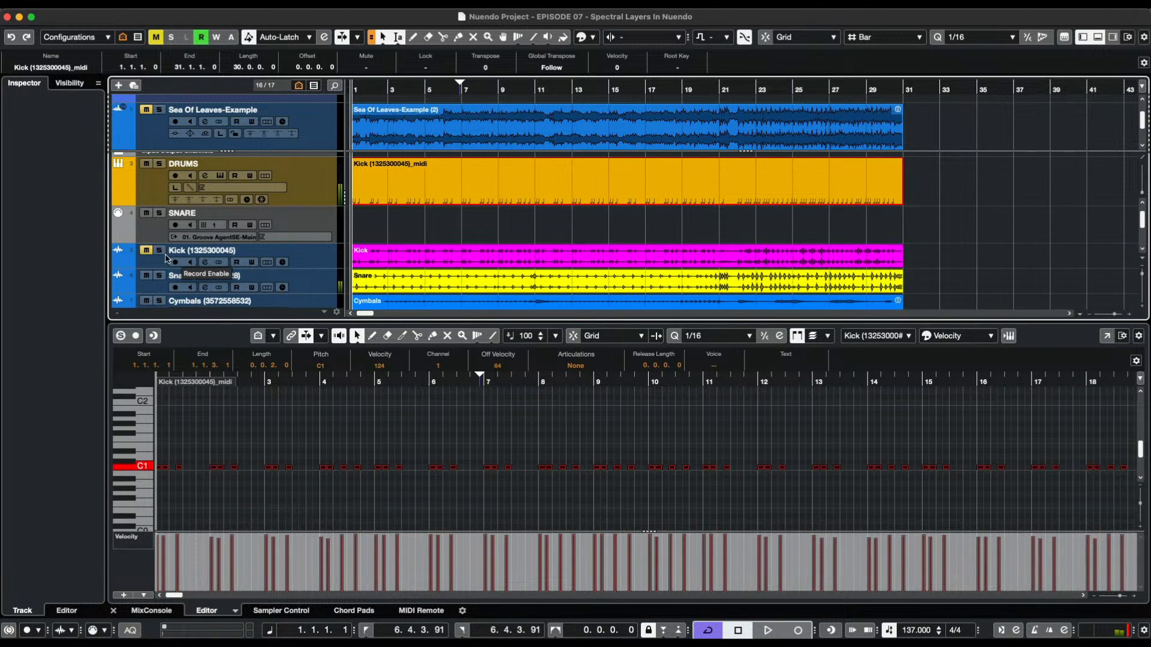
{"action": "left_click", "coordinate": [146, 250]}
{"action": "key", "text": "space"}
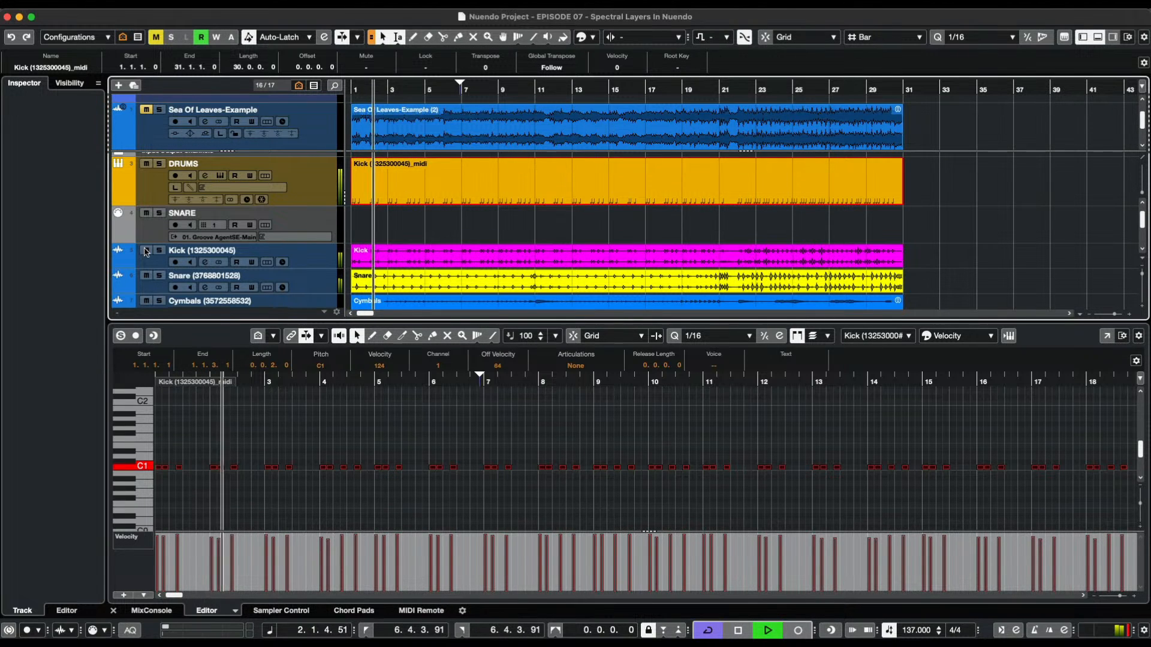
{"action": "key", "text": "space"}
{"action": "left_click", "coordinate": [146, 250]}
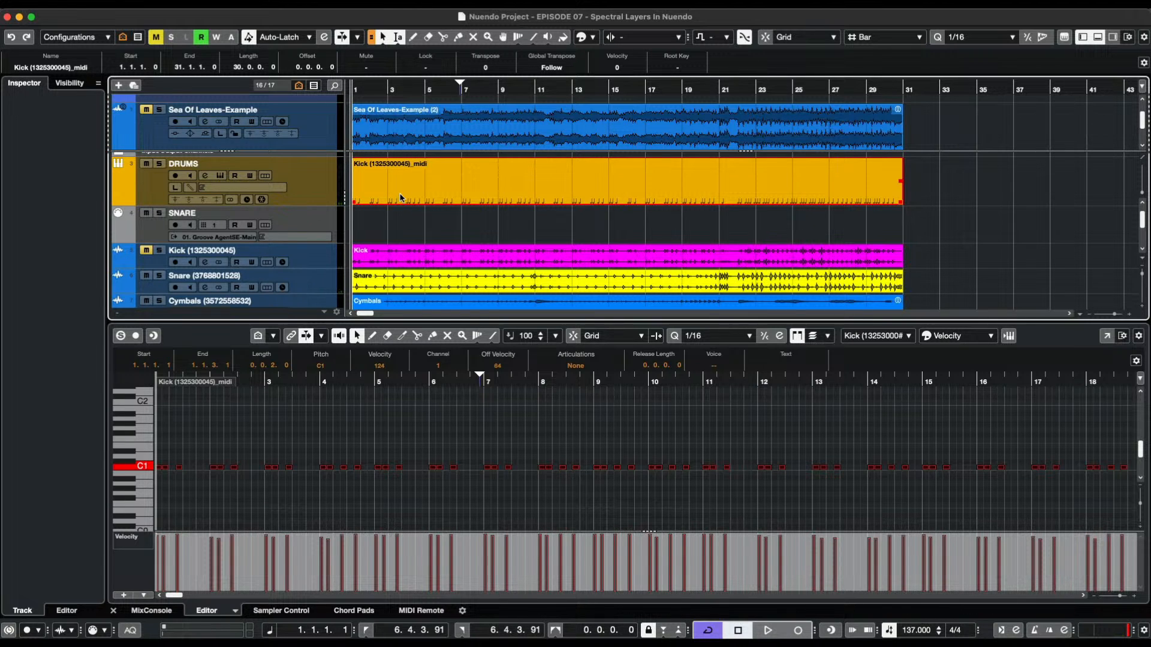
Show the Kick track's fader, open the DRUMS track's Groove Agent SE, and audition its kick with DRUMS temporarily soloed.
{"action": "left_click", "coordinate": [162, 264]}
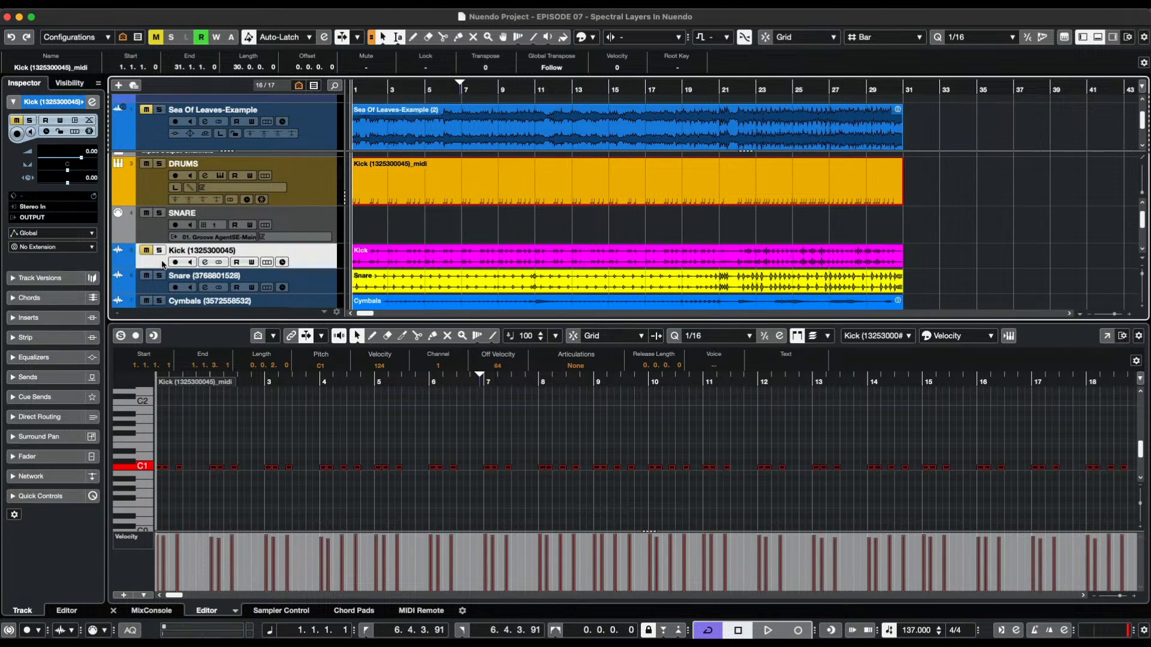
{"action": "left_click", "coordinate": [65, 460]}
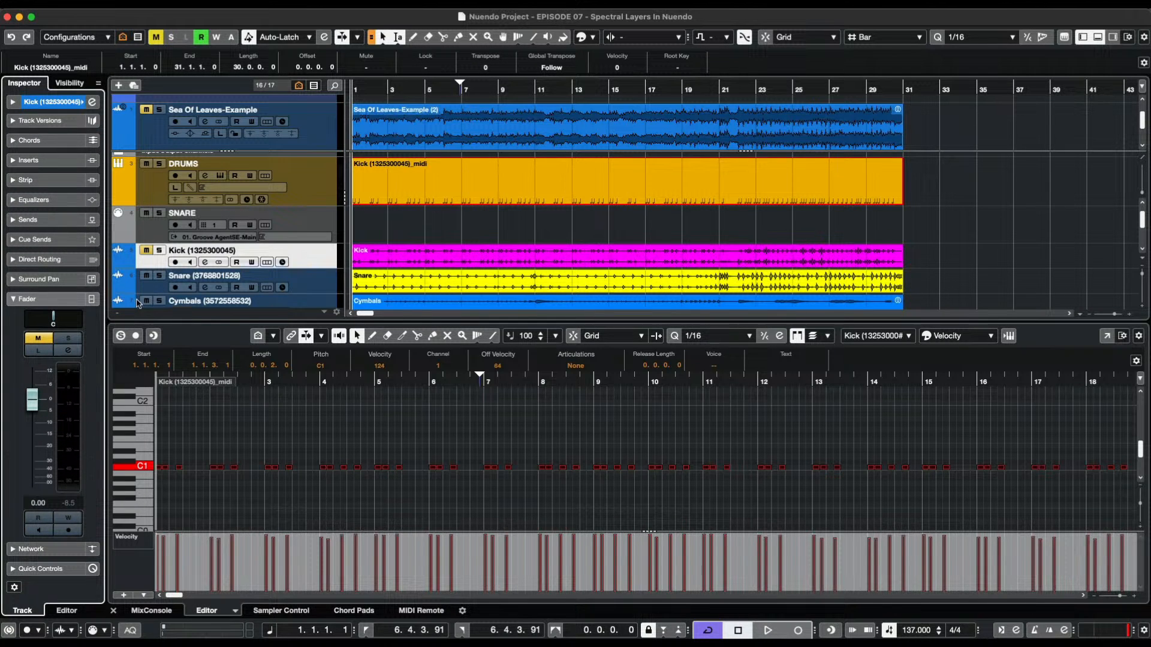
{"action": "left_click", "coordinate": [218, 176]}
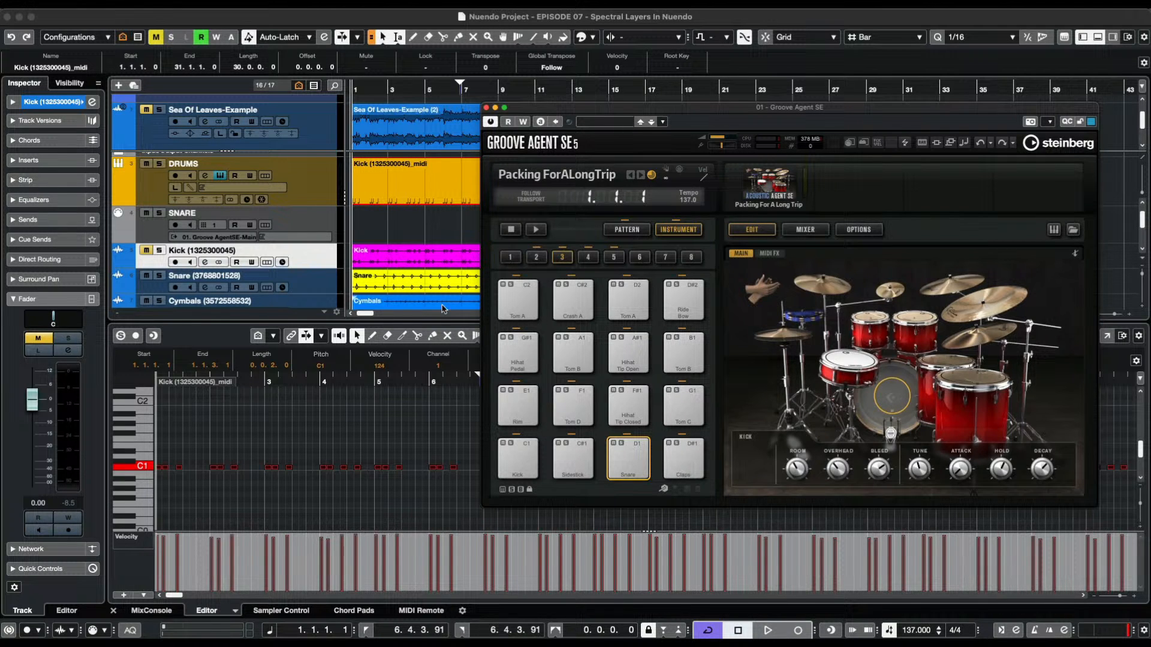
{"action": "left_click", "coordinate": [160, 166]}
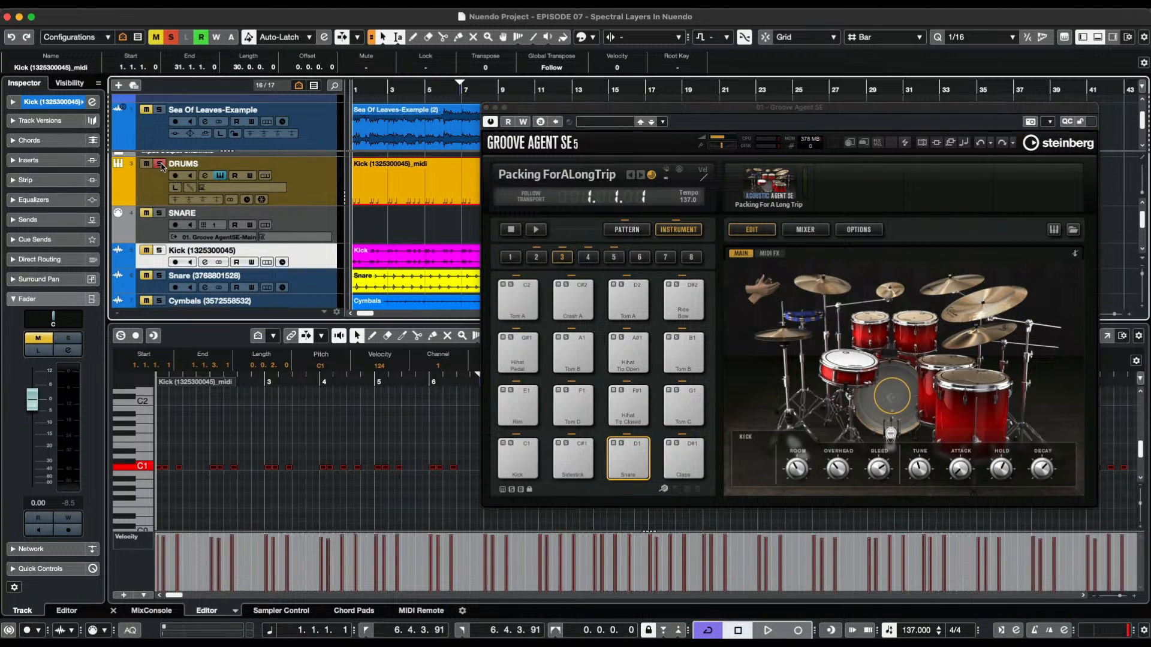
{"action": "key", "text": "space"}
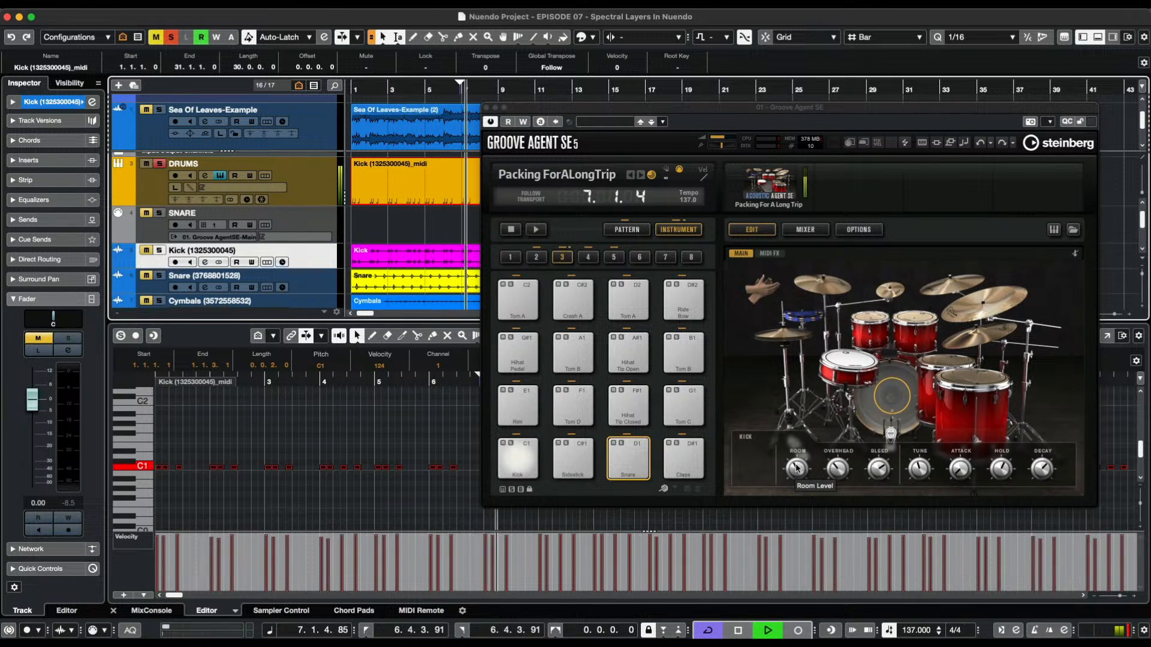
{"action": "left_click", "coordinate": [919, 464]}
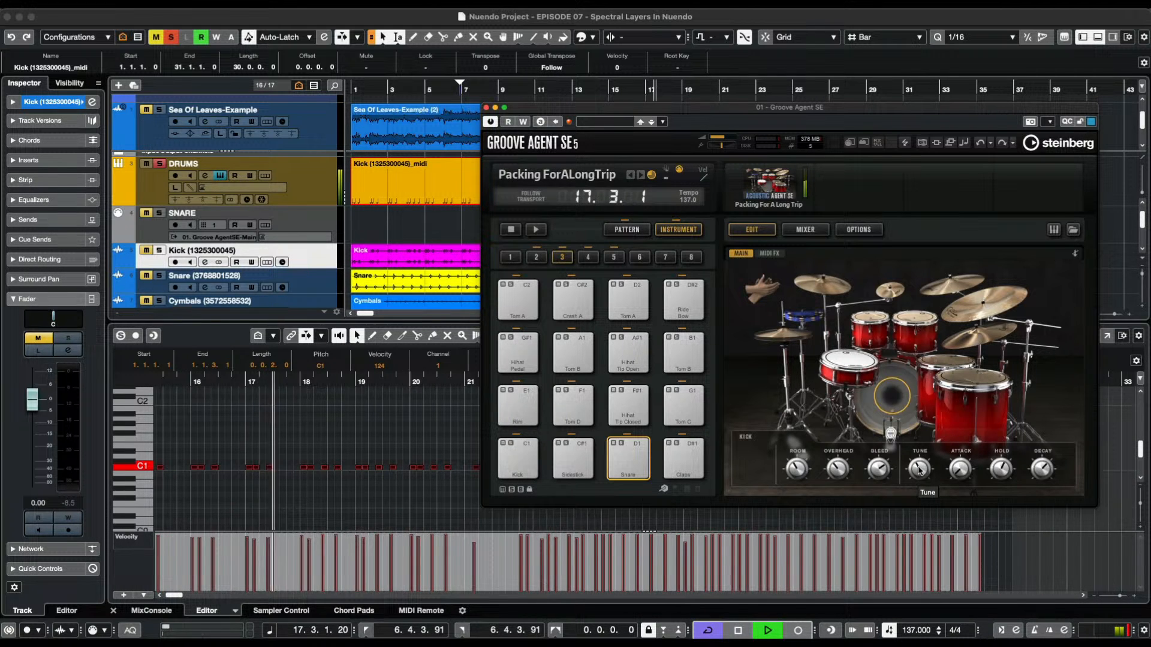
{"action": "key", "text": "space"}
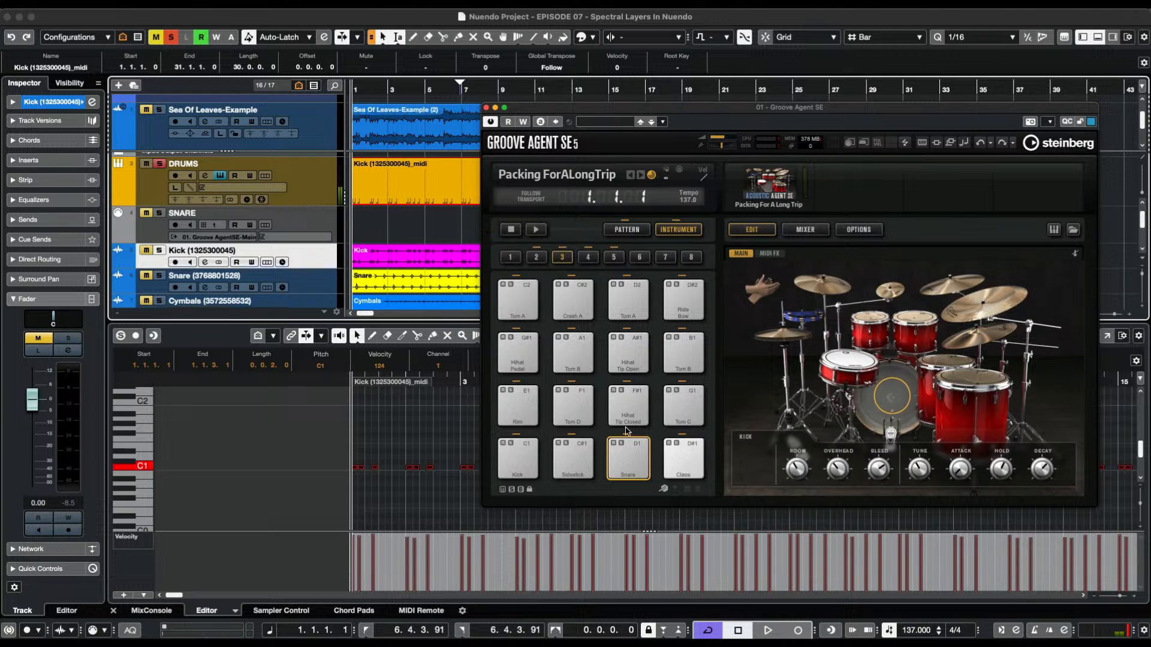
{"action": "left_click", "coordinate": [160, 166]}
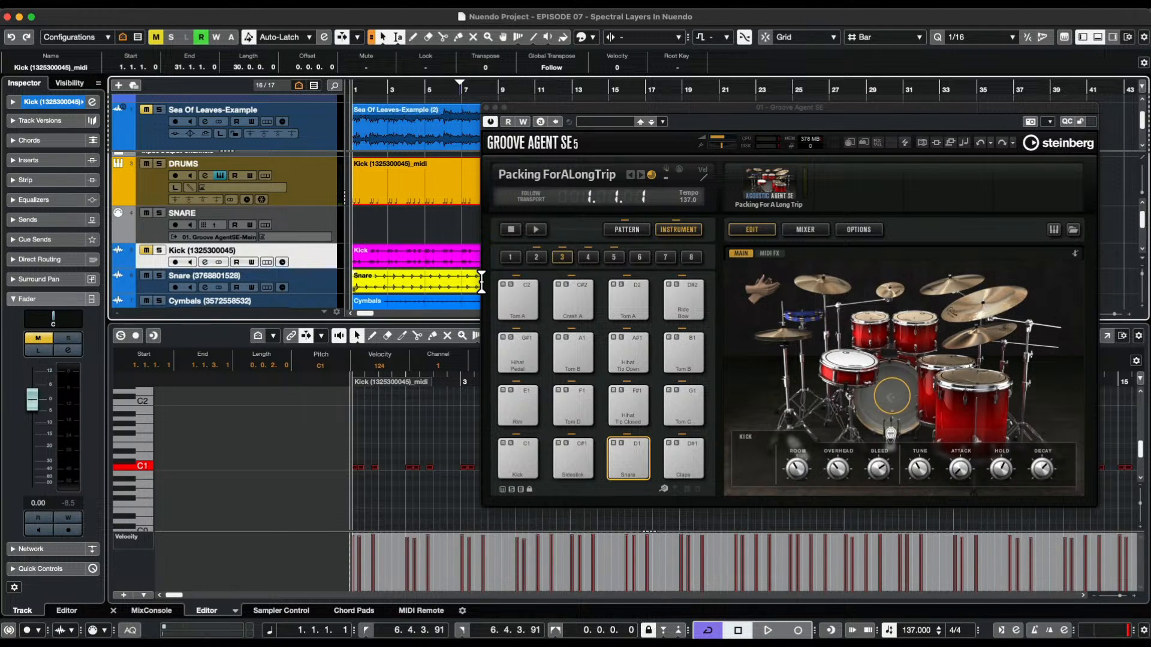
Play all tracks while slightly raising the Kick level and adjusting its AUX 1 send in Groove Agent's mixer, and return to the kit's edit page.
{"action": "key", "text": "space"}
{"action": "left_click", "coordinate": [796, 468]}
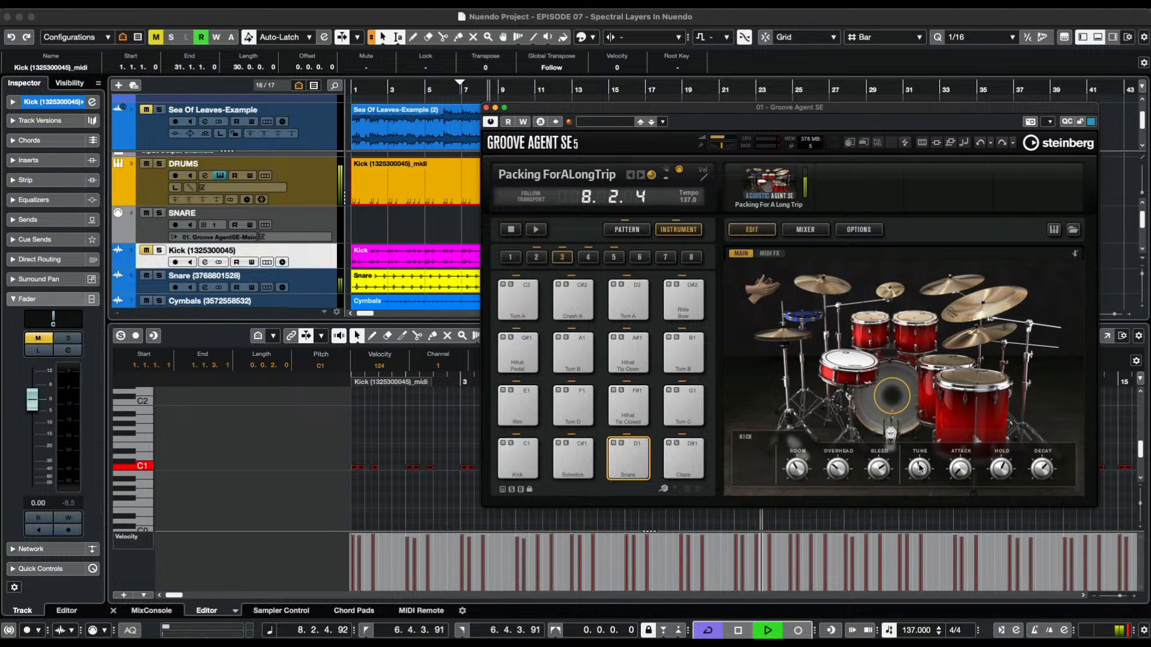
{"action": "left_click", "coordinate": [821, 232]}
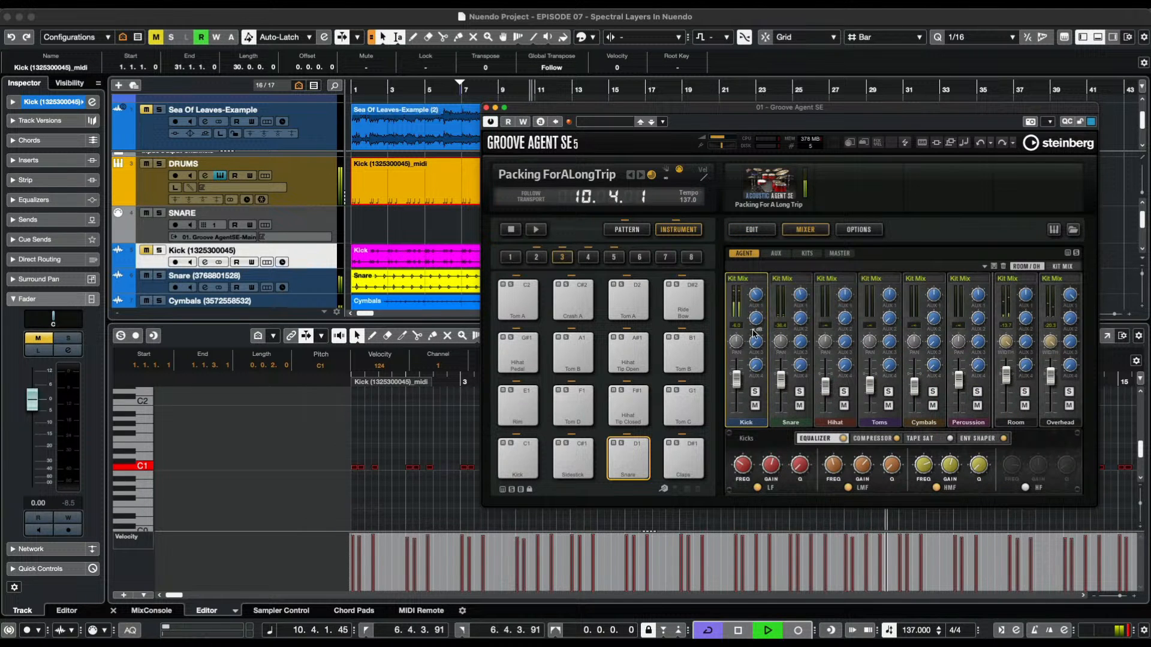
{"action": "left_click_drag", "start_coordinate": [733, 378], "coordinate": [740, 376]}
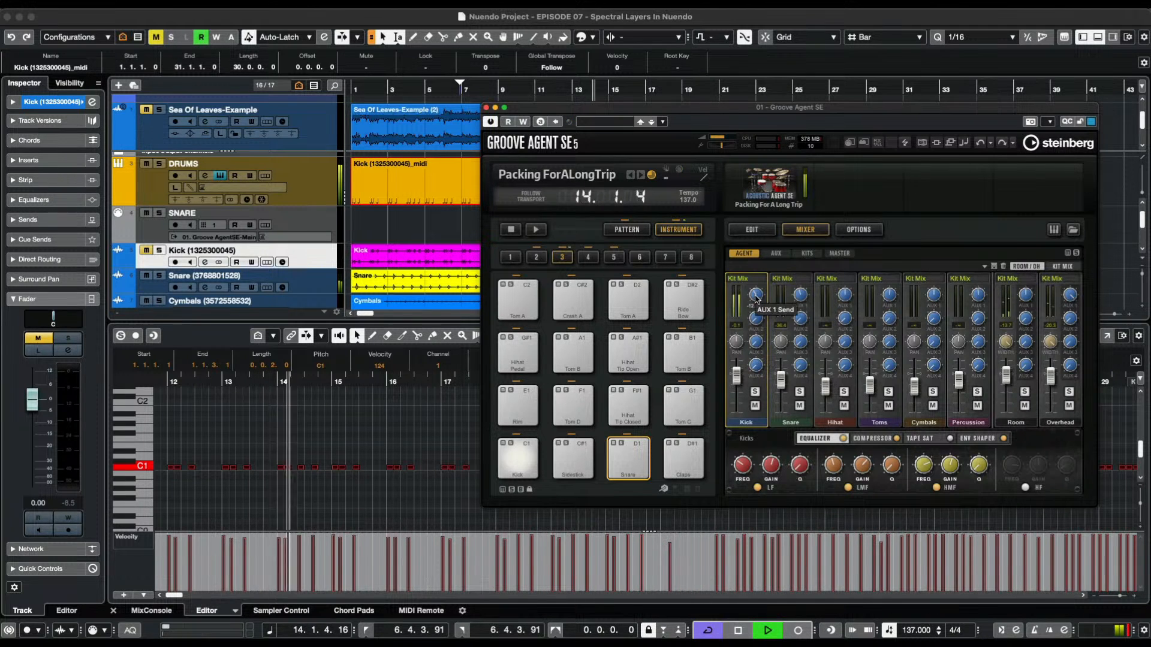
{"action": "mouse_move", "coordinate": [757, 289]}
{"action": "left_mouse_down"}
{"action": "mouse_move", "coordinate": [759, 265]}
{"action": "mouse_move", "coordinate": [755, 295]}
{"action": "left_mouse_up"}
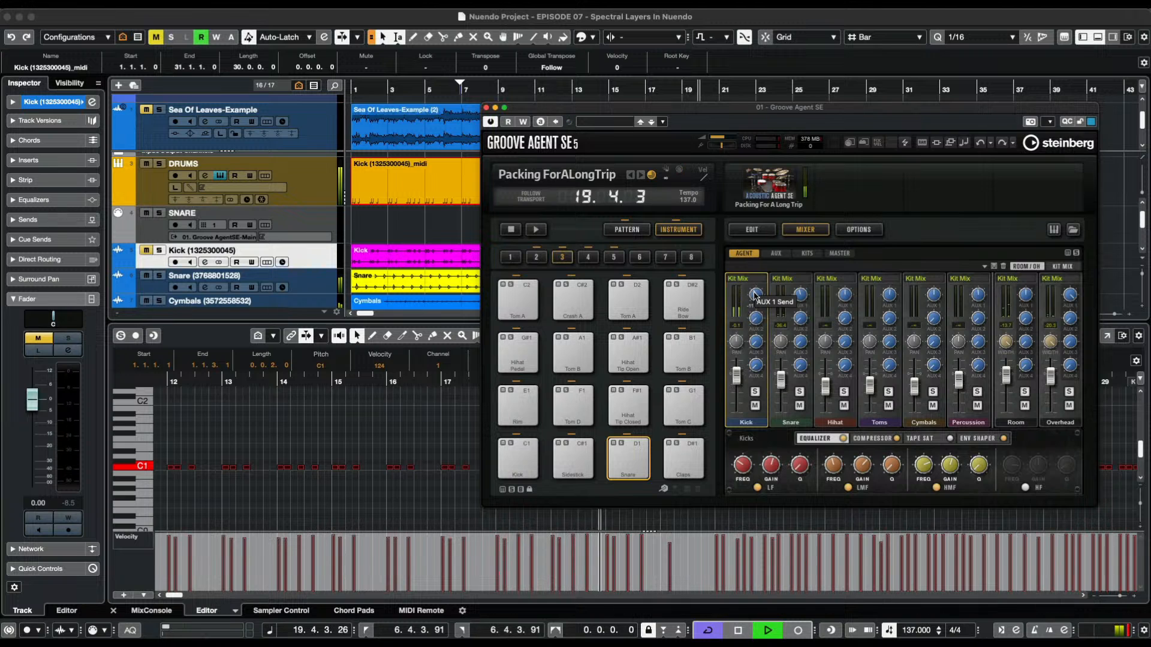
{"action": "key", "text": "space"}
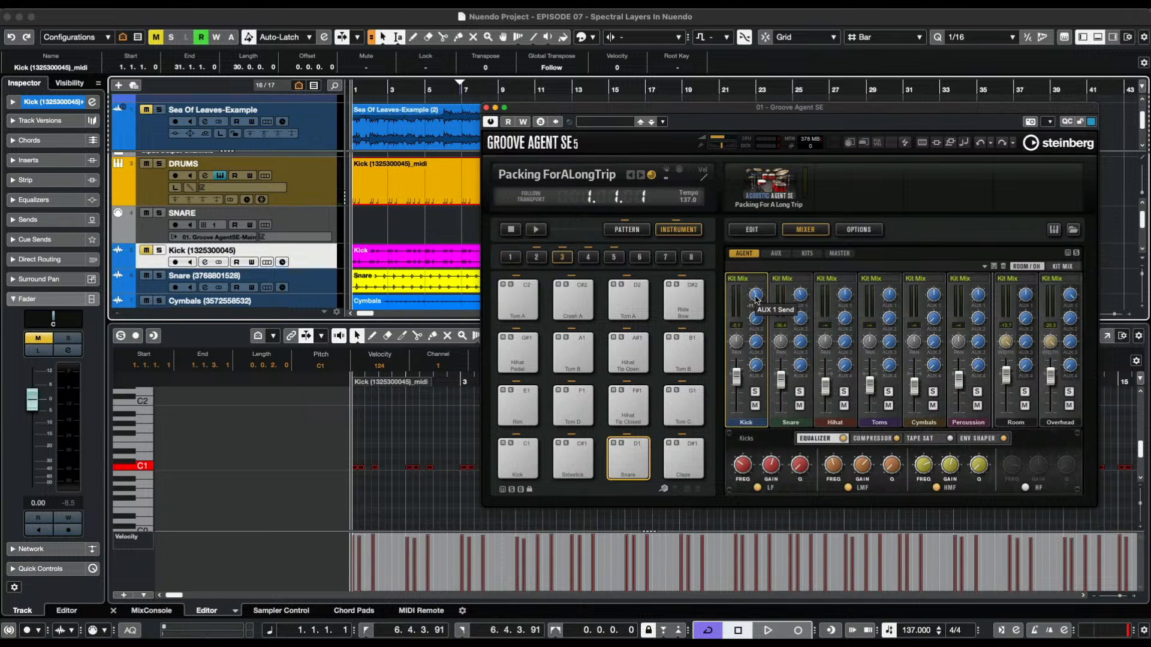
{"action": "left_click", "coordinate": [764, 234]}
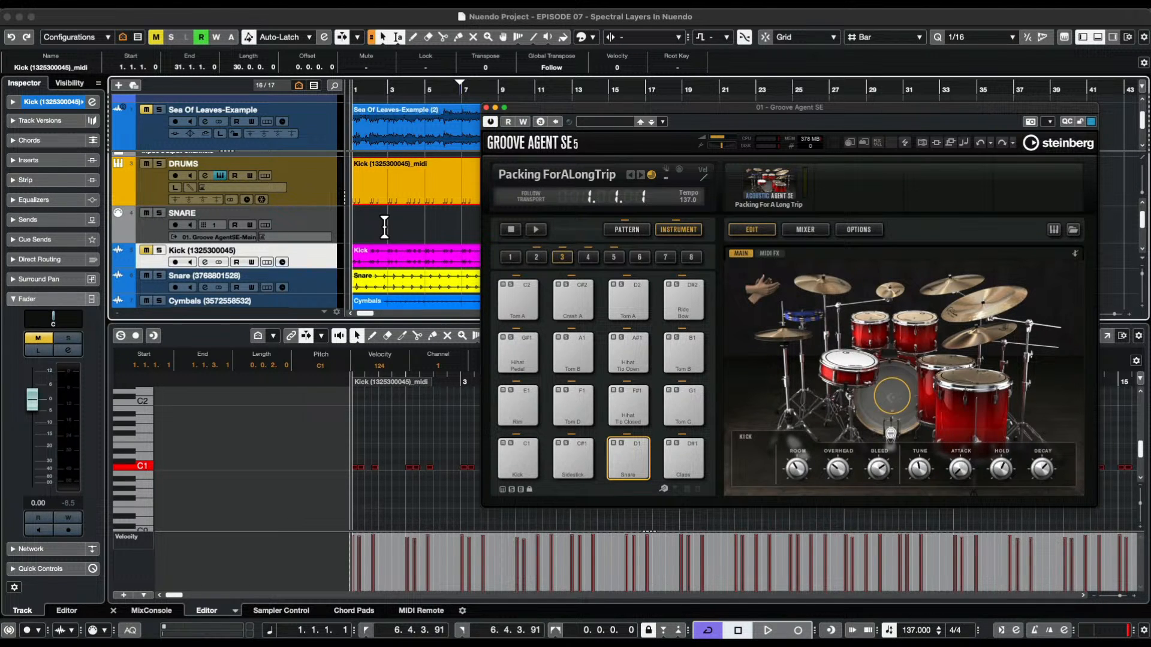
Select the Snare audio event and the SNARE MIDI track, with the Groove Agent SE window closed.
{"action": "left_click", "coordinate": [389, 284]}
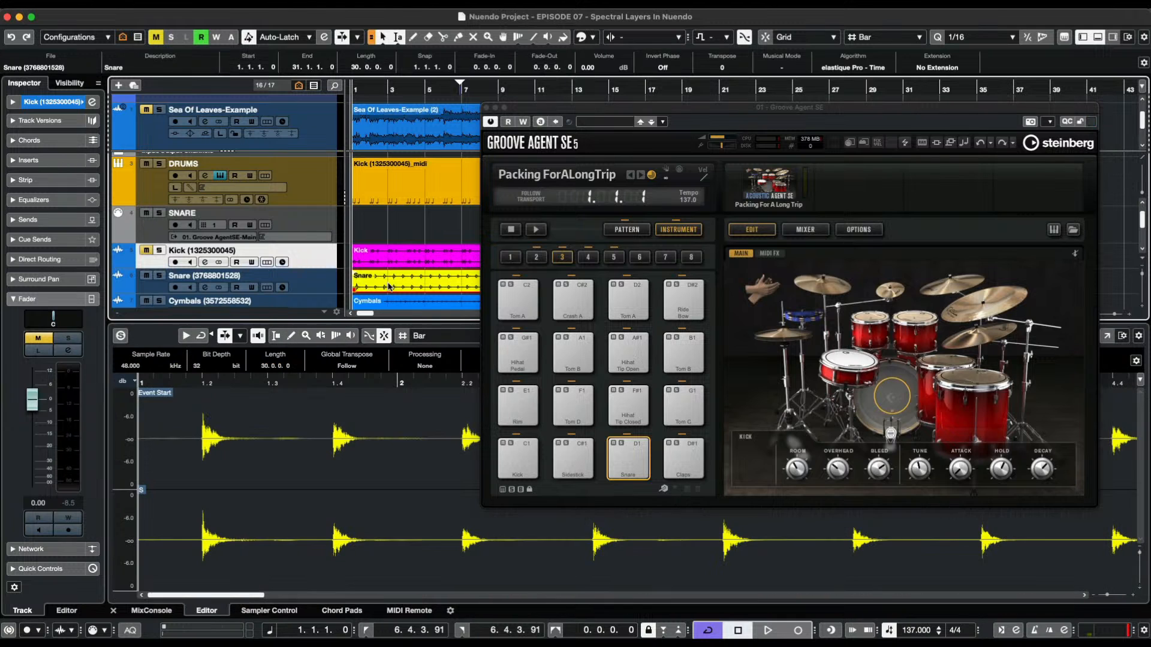
{"action": "left_click", "coordinate": [486, 108]}
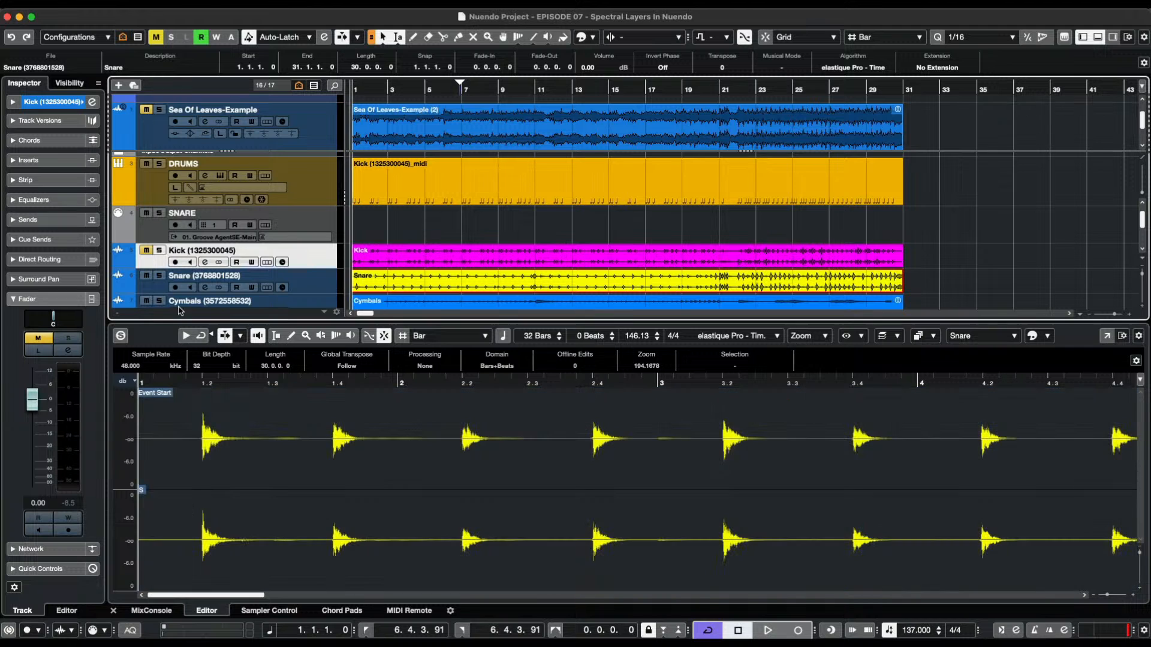
{"action": "left_click", "coordinate": [159, 232]}
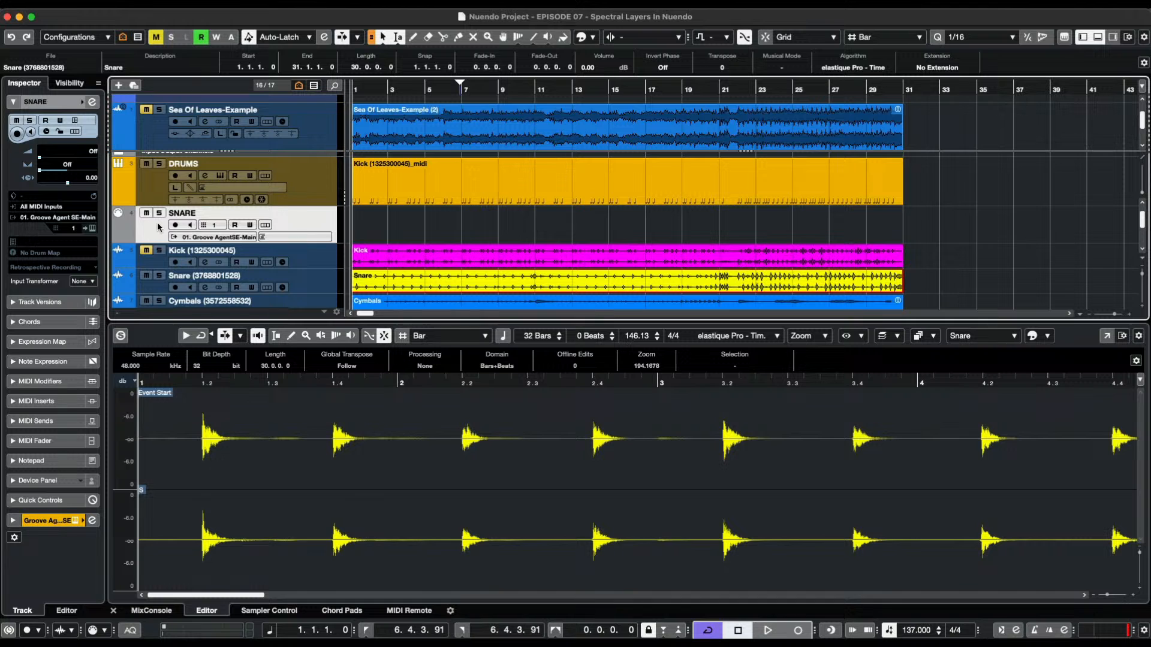
Open the Snare event in the Sample Editor, detect its hitpoints and set the hitpoint threshold to 9 %.
{"action": "double_click", "coordinate": [394, 288]}
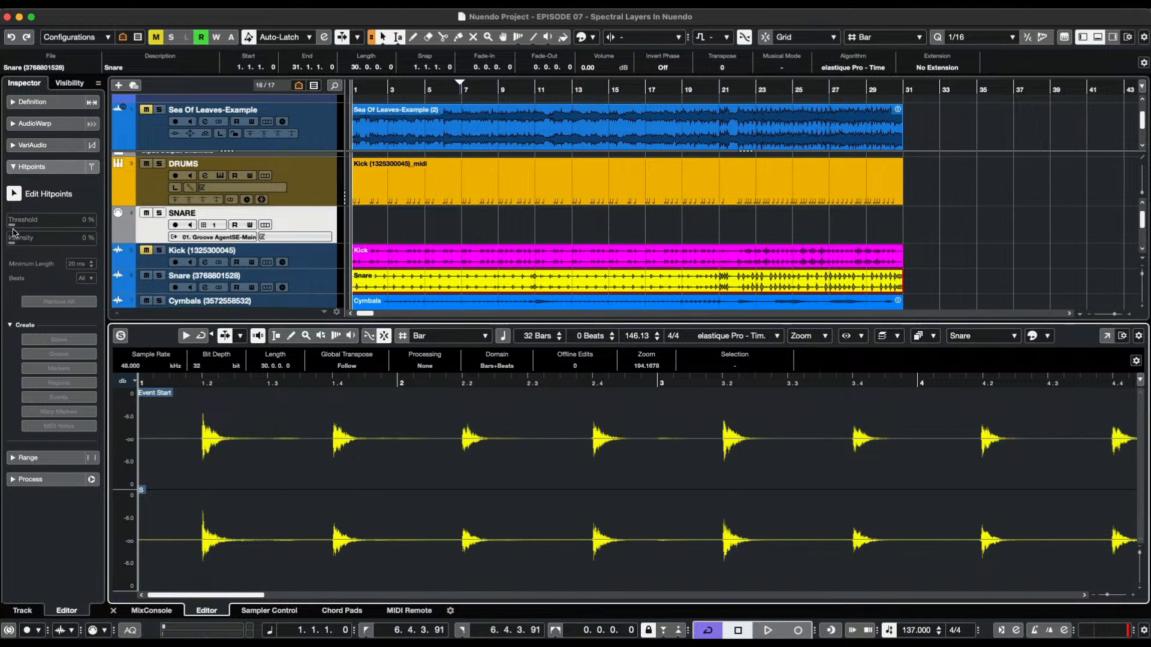
{"action": "left_click", "coordinate": [15, 199]}
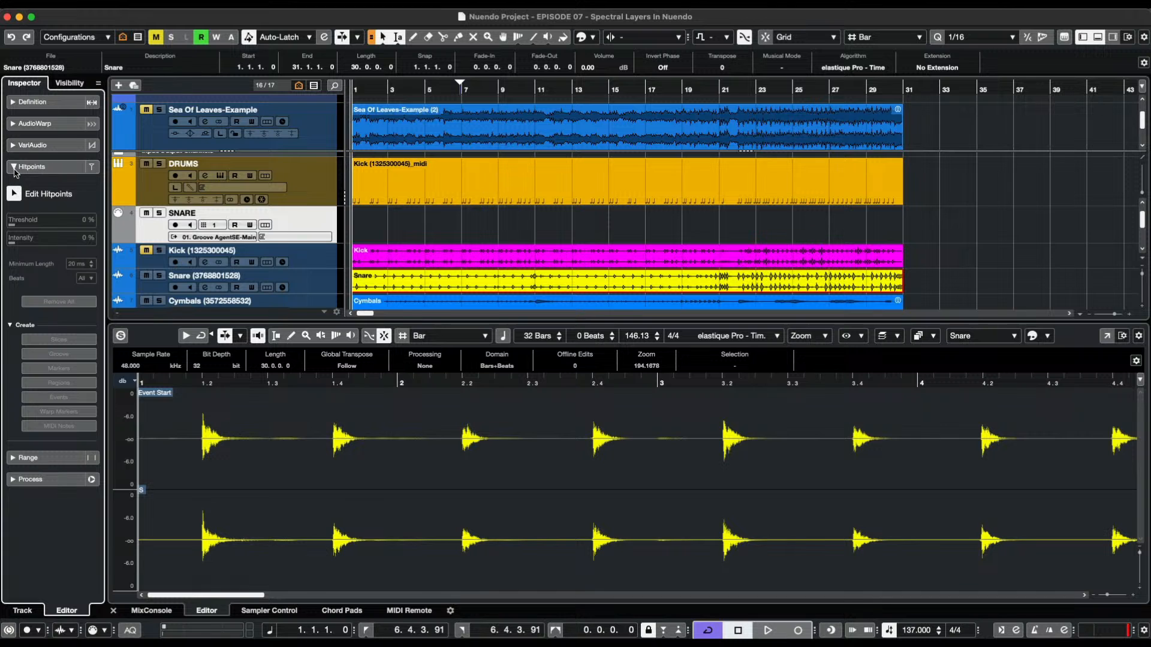
{"action": "left_click", "coordinate": [14, 168]}
{"action": "left_click", "coordinate": [14, 168]}
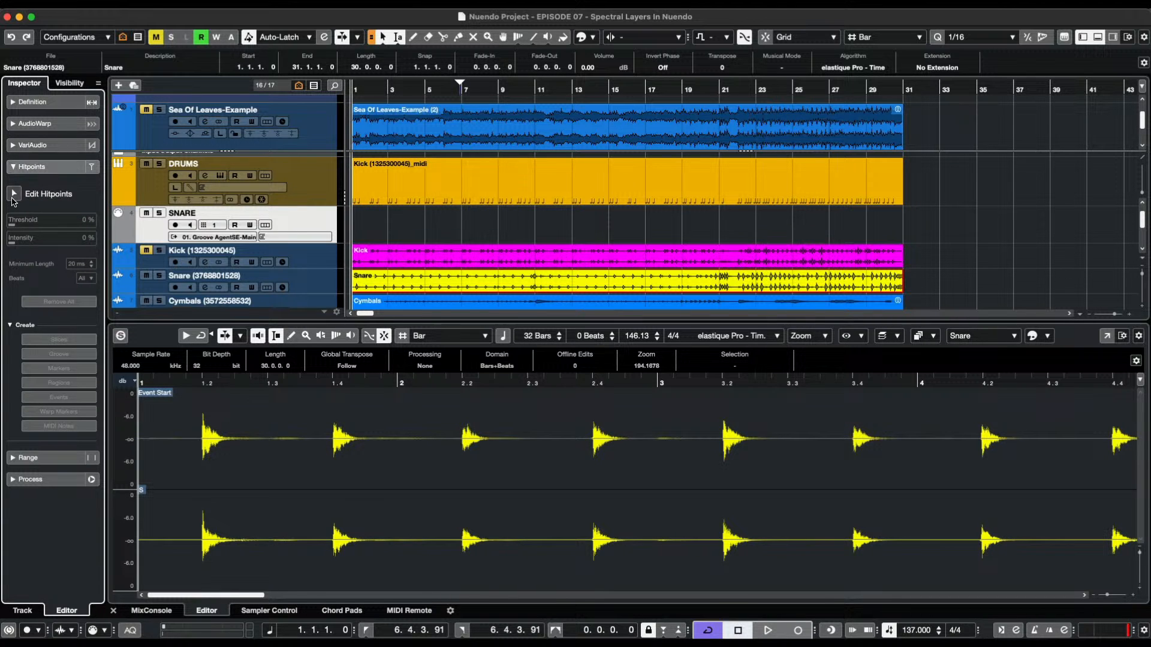
{"action": "left_click", "coordinate": [15, 198]}
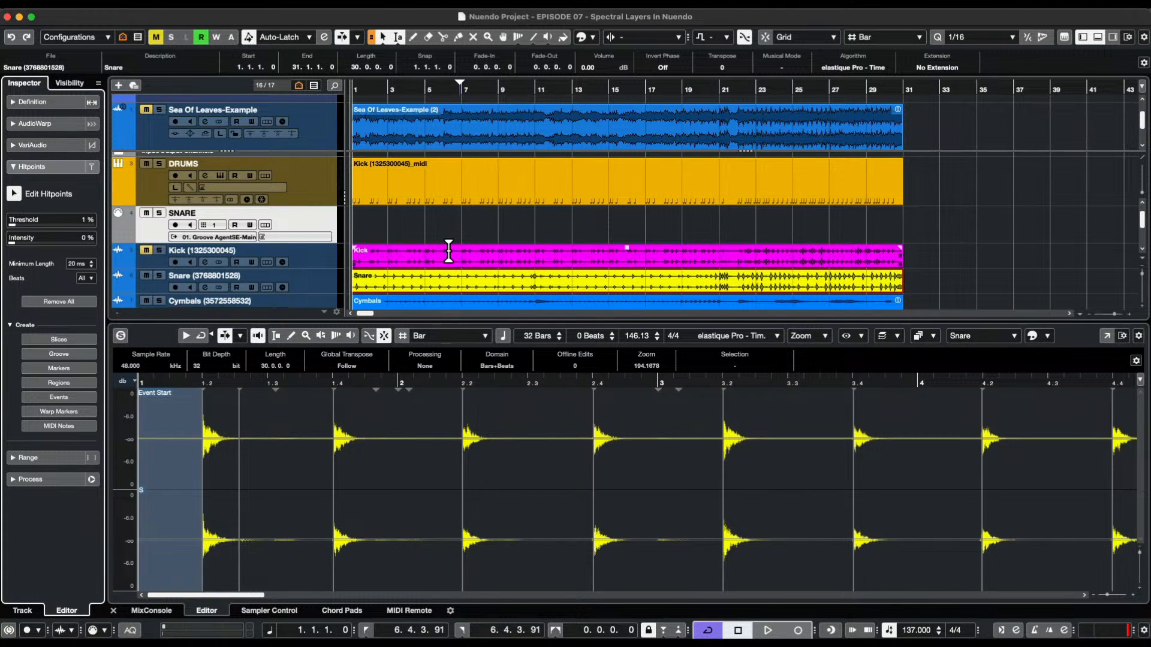
{"action": "left_click", "coordinate": [448, 288]}
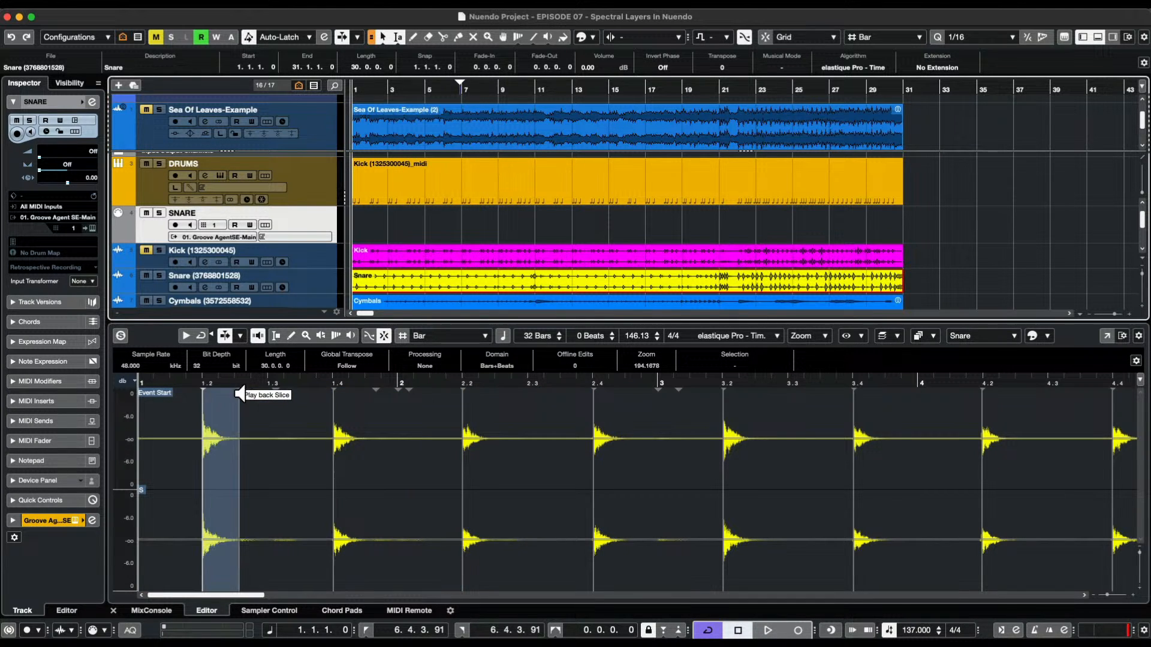
{"action": "double_click", "coordinate": [440, 288]}
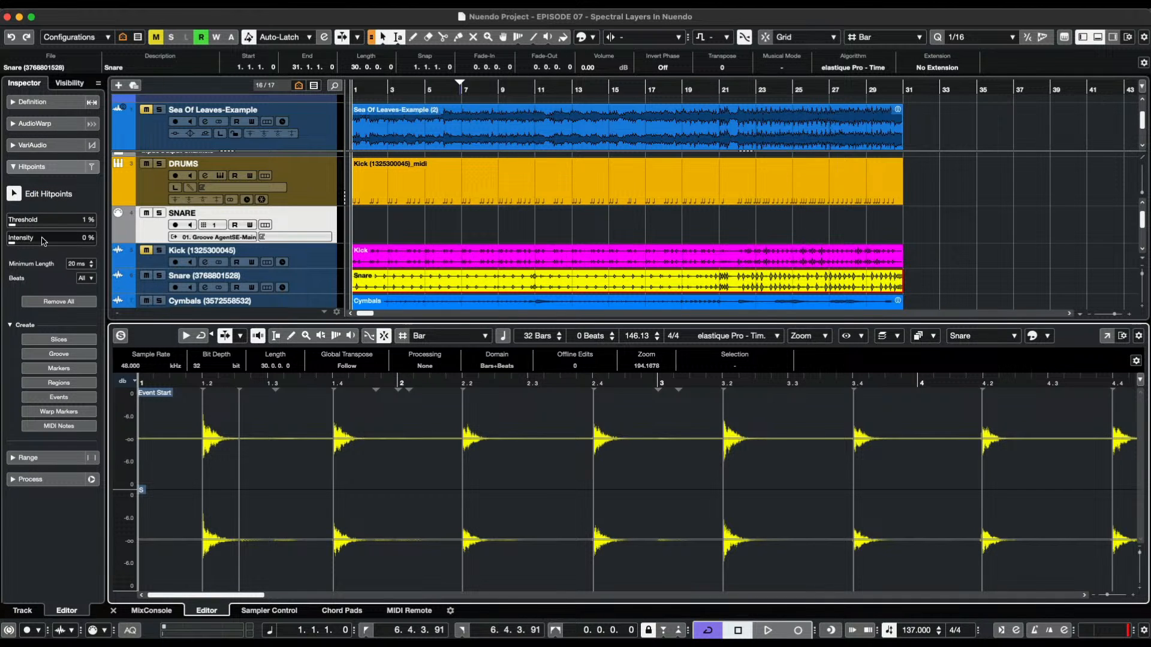
{"action": "left_click_drag", "start_coordinate": [17, 224], "coordinate": [25, 225]}
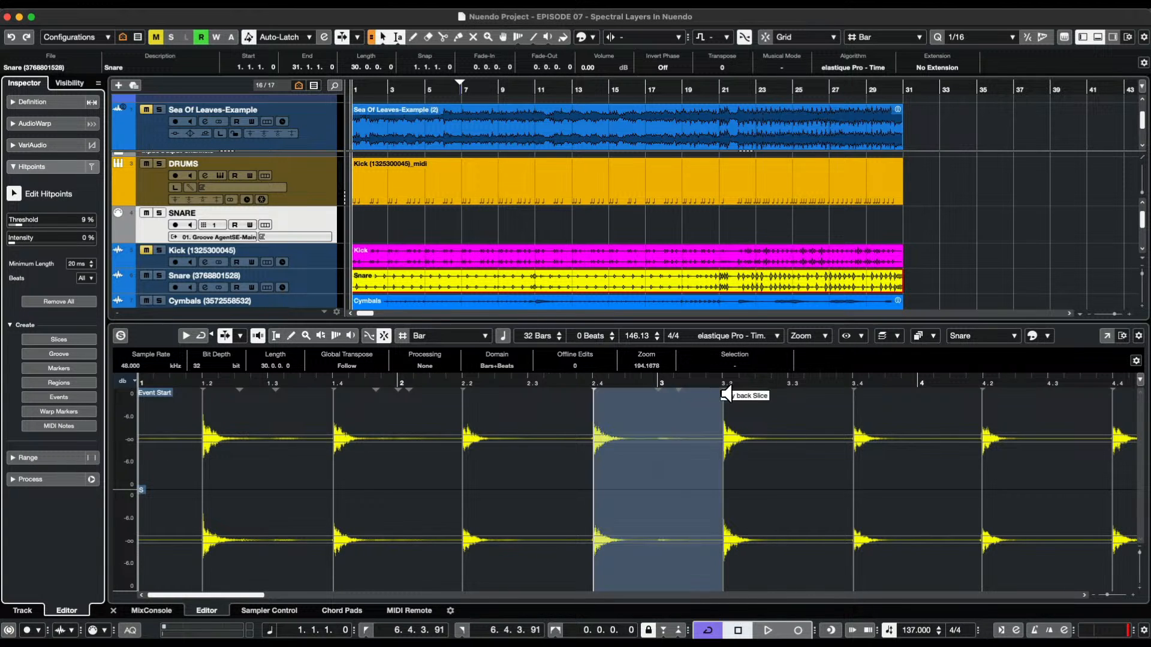
Lock the quiet snare hitpoint between 11.2 and 11.3, and disable the extra hitpoint just after 11.4.
{"action": "scroll", "coordinate": [815, 386], "scroll_direction": "right", "scroll_amount": 10}
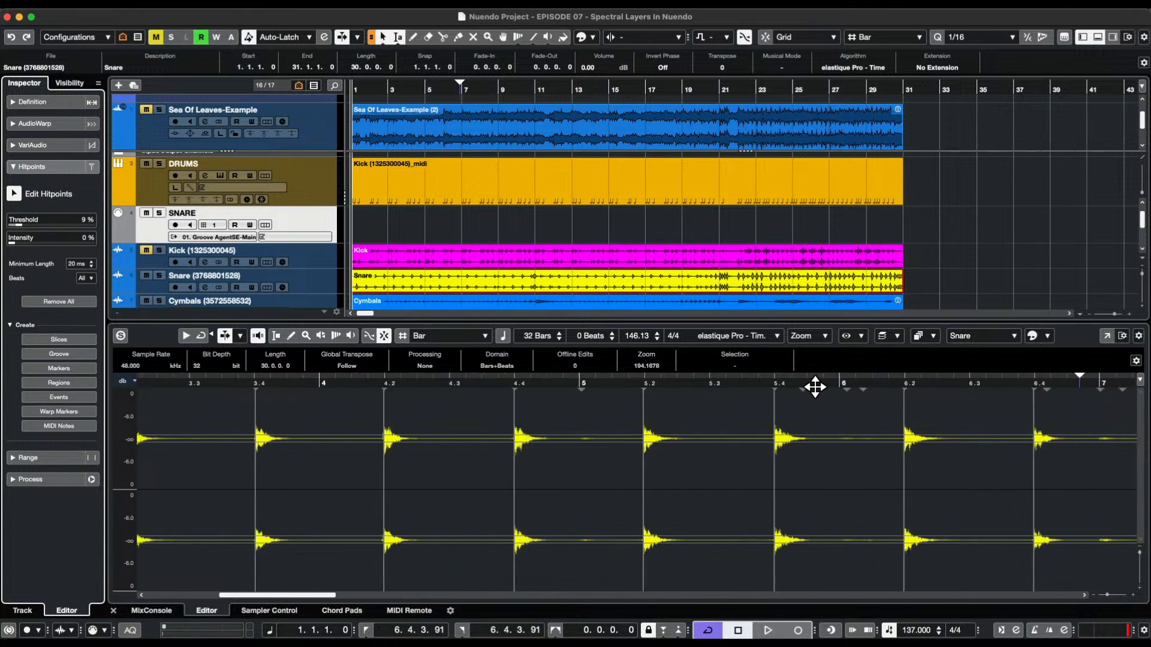
{"action": "scroll", "coordinate": [816, 386], "scroll_direction": "right", "scroll_amount": 3}
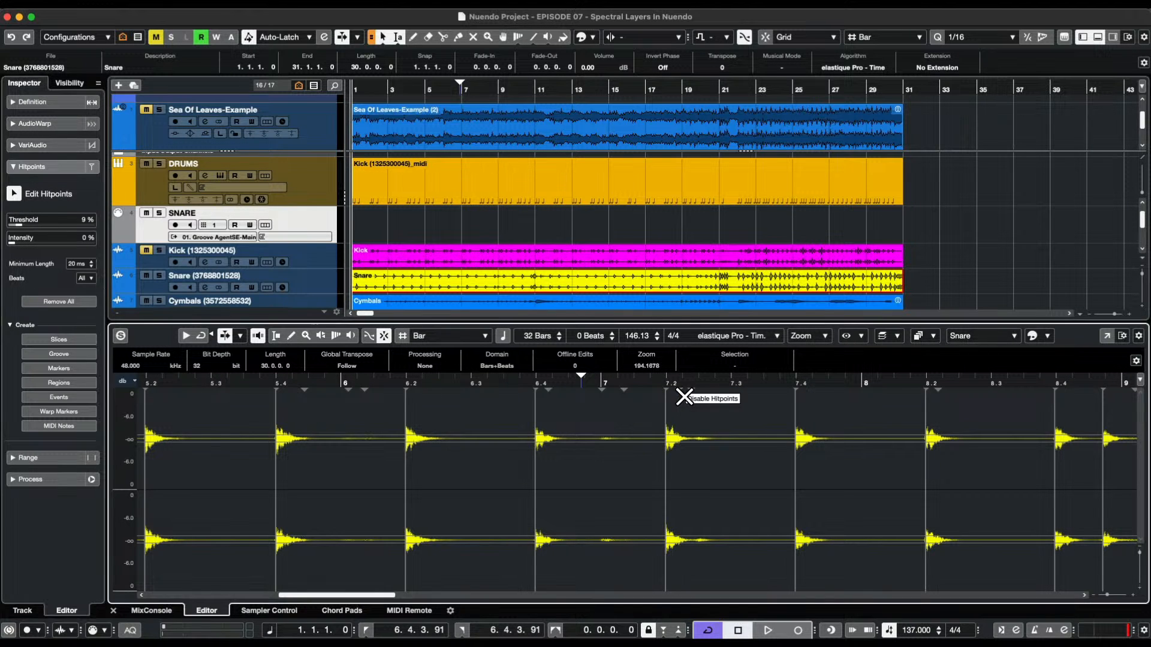
{"action": "scroll", "coordinate": [944, 378], "scroll_direction": "right", "scroll_amount": 10}
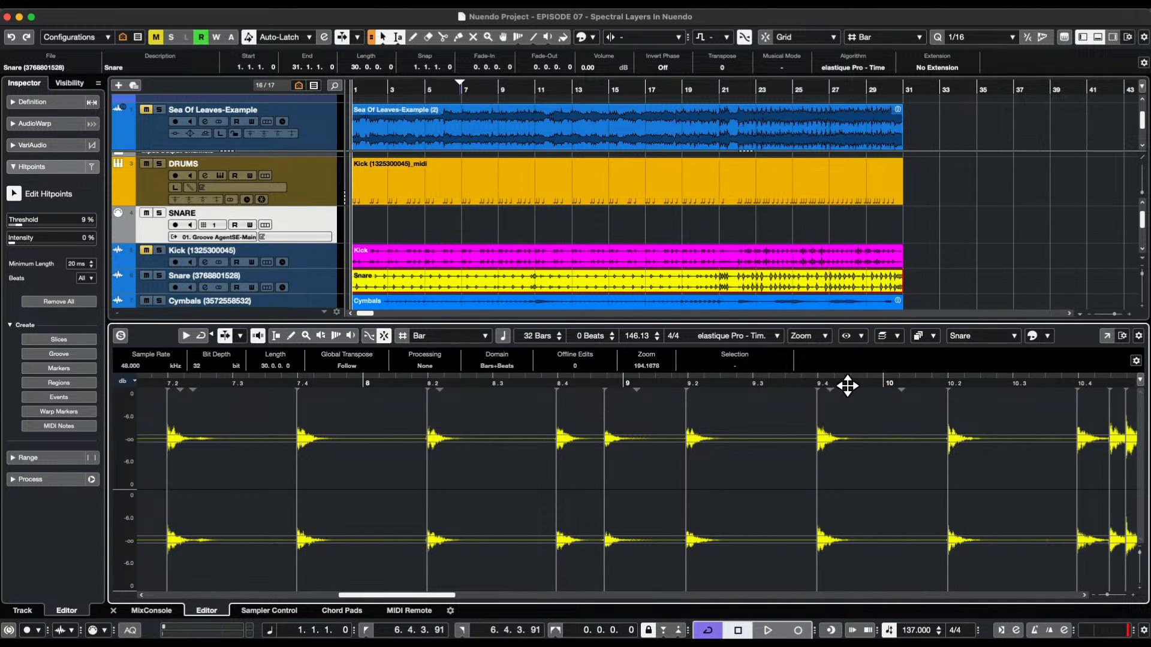
{"action": "scroll", "coordinate": [847, 386], "scroll_direction": "right", "scroll_amount": 4}
{"action": "scroll", "coordinate": [847, 385], "scroll_direction": "right", "scroll_amount": 2}
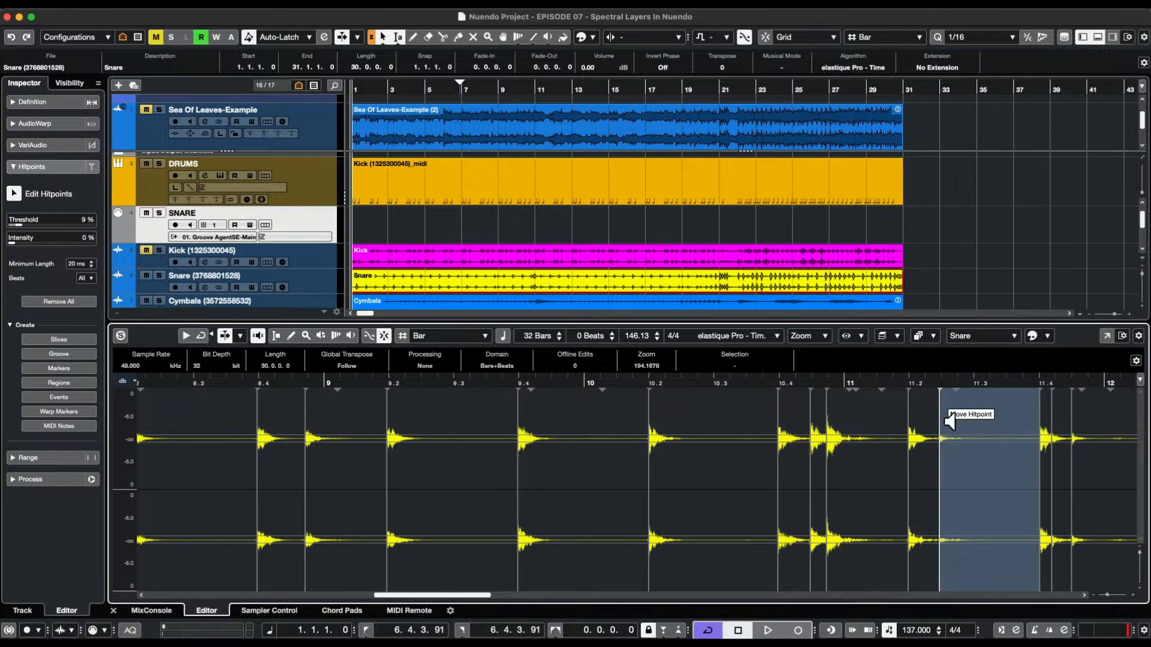
{"action": "left_click", "coordinate": [940, 393]}
{"action": "left_click", "coordinate": [956, 384]}
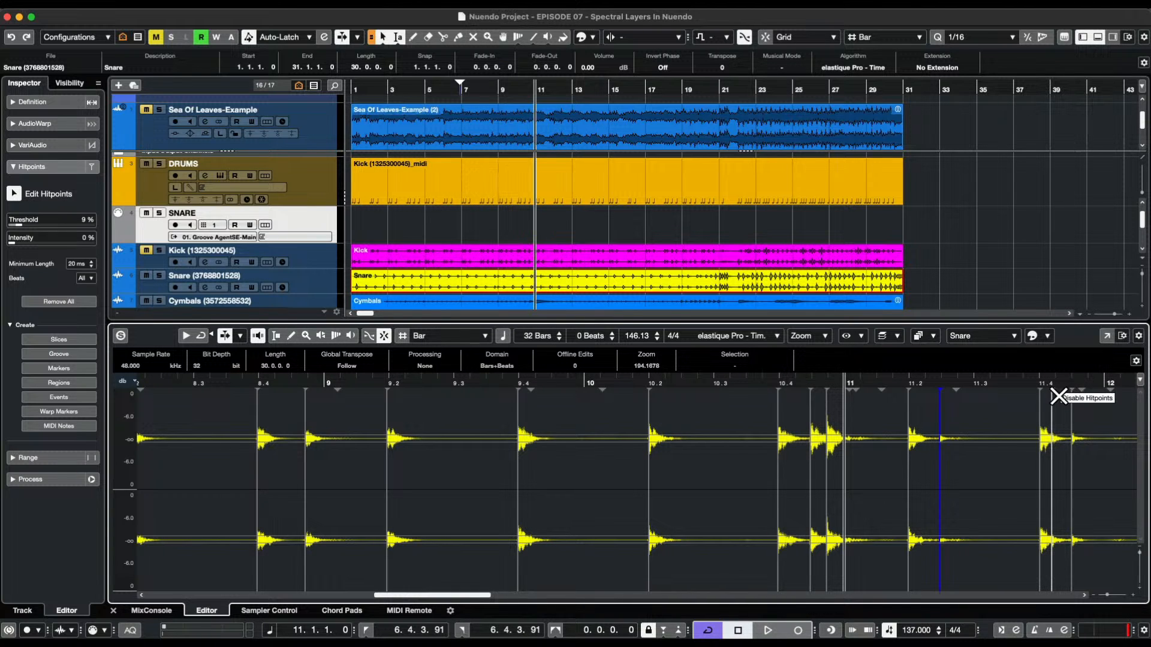
{"action": "scroll", "coordinate": [1065, 384], "scroll_direction": "right", "scroll_amount": 10}
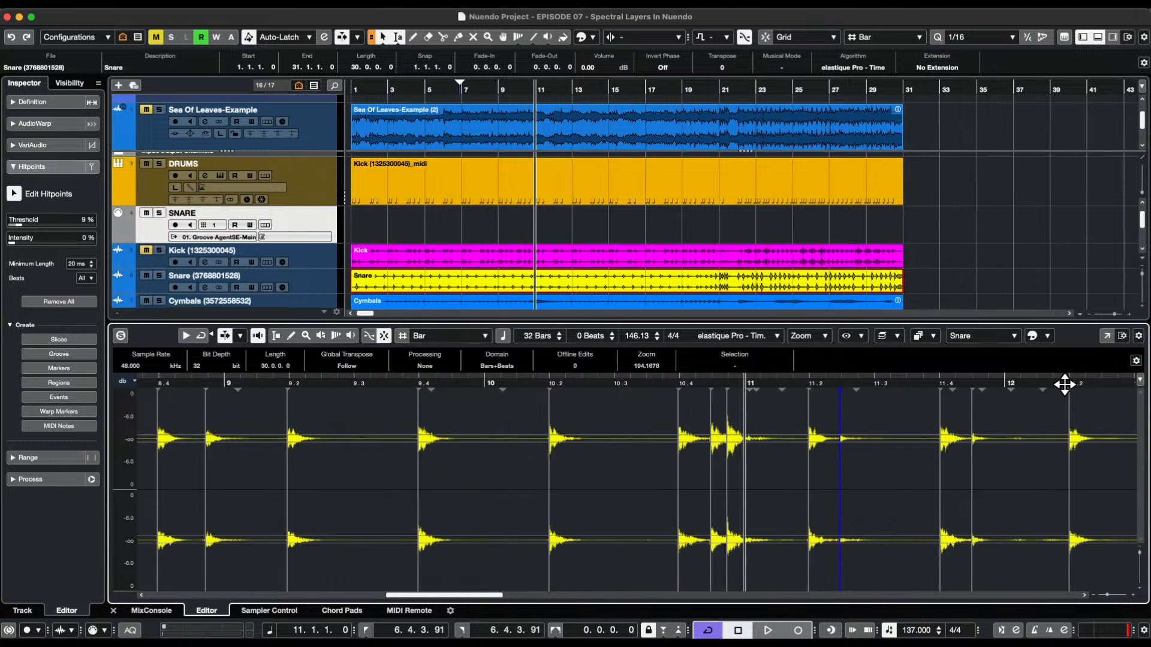
Examine the Snare event's hitpoints from bar 12 to bar 29 for missed or extra hits.
{"action": "scroll", "coordinate": [1064, 384], "scroll_direction": "right", "scroll_amount": 8}
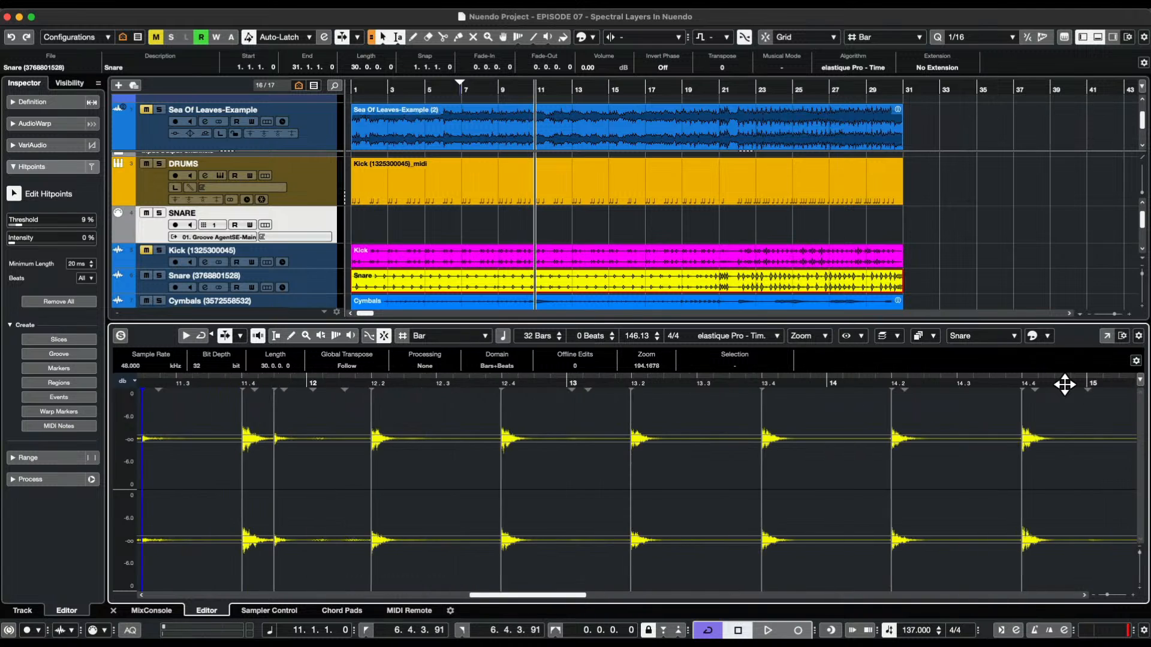
{"action": "scroll", "coordinate": [1065, 384], "scroll_direction": "right", "scroll_amount": 7}
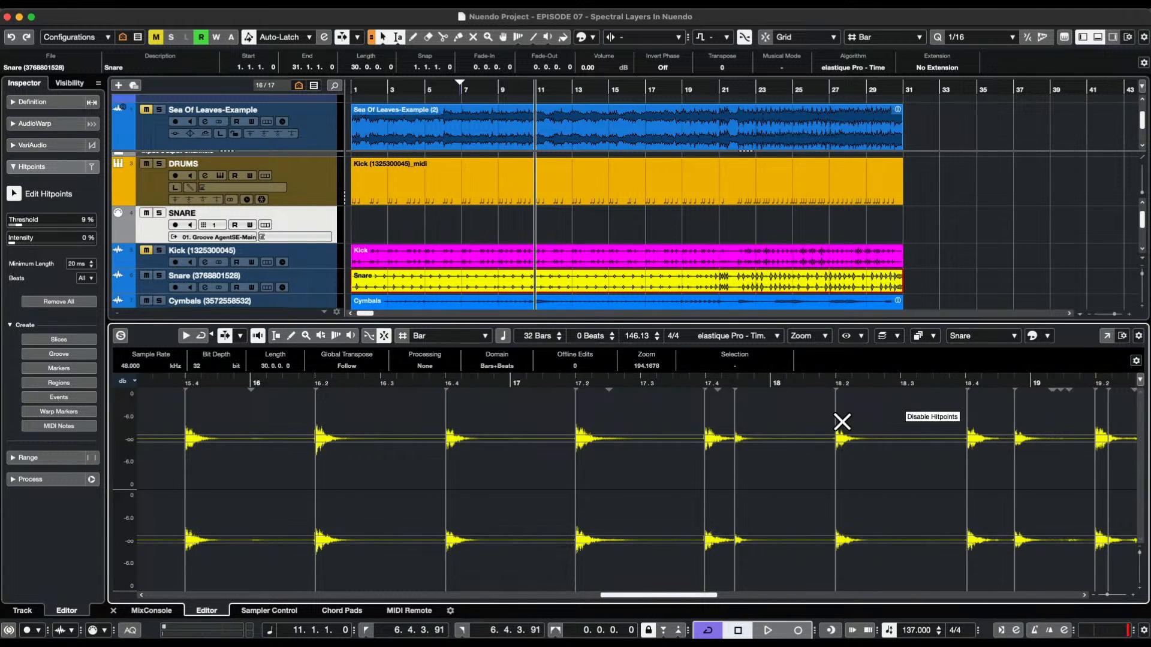
{"action": "scroll", "coordinate": [815, 386], "scroll_direction": "right", "scroll_amount": 3}
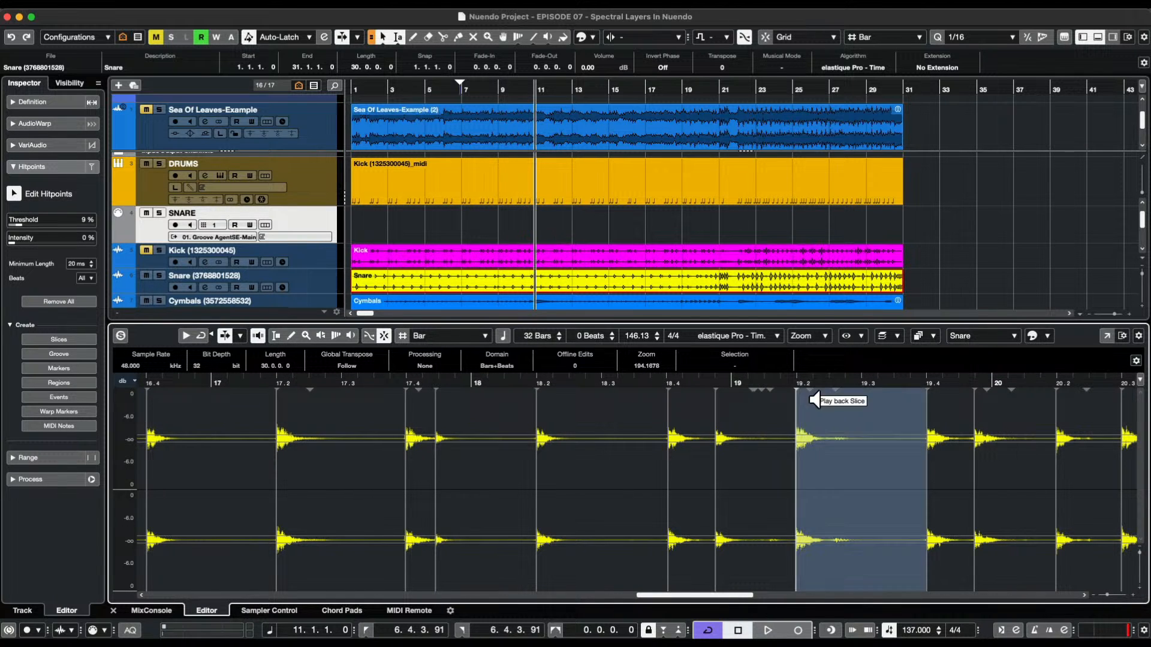
{"action": "scroll", "coordinate": [842, 384], "scroll_direction": "right", "scroll_amount": 3}
{"action": "scroll", "coordinate": [842, 385], "scroll_direction": "right", "scroll_amount": 6}
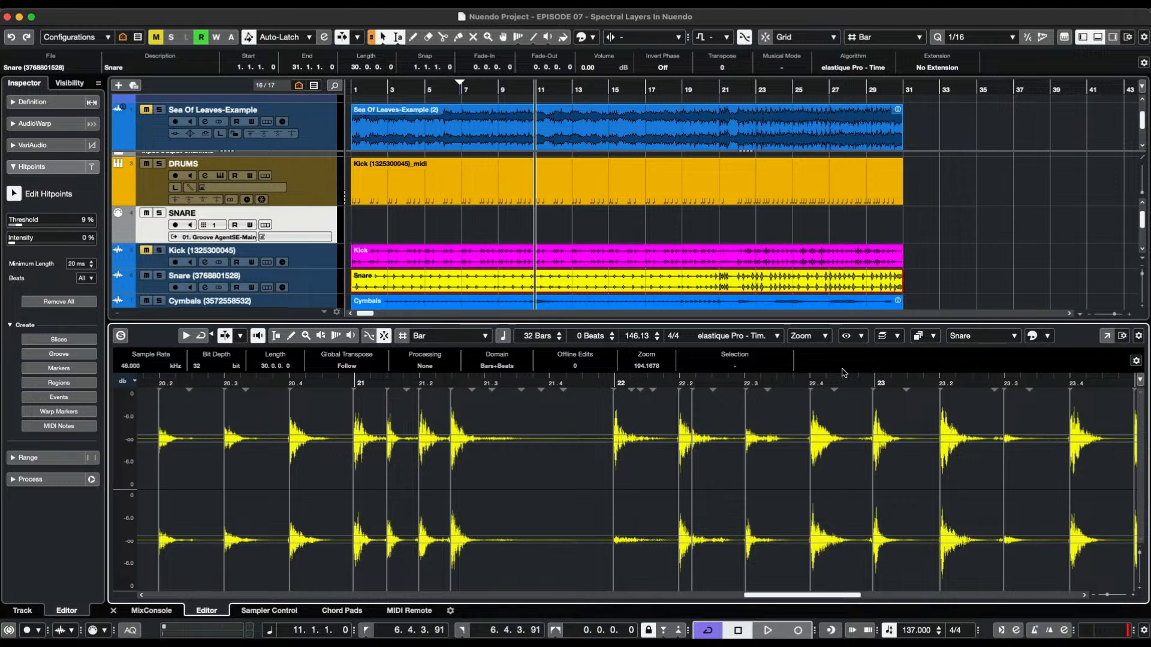
{"action": "left_click", "coordinate": [848, 382]}
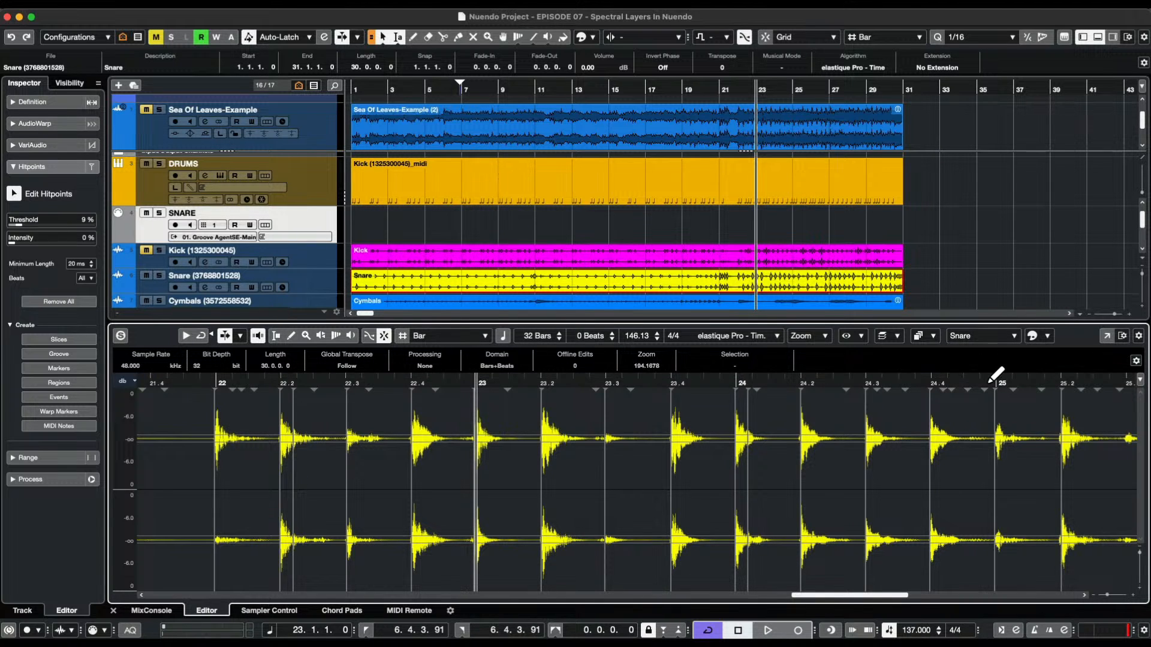
{"action": "scroll", "coordinate": [993, 379], "scroll_direction": "right", "scroll_amount": 10}
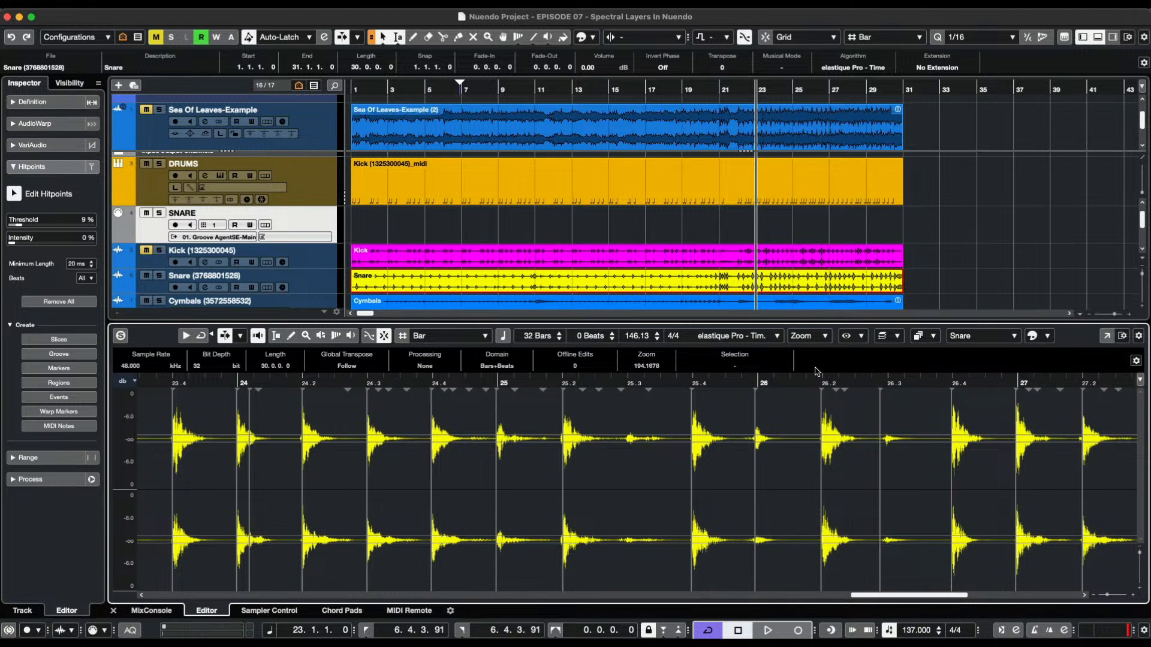
{"action": "left_click", "coordinate": [805, 384]}
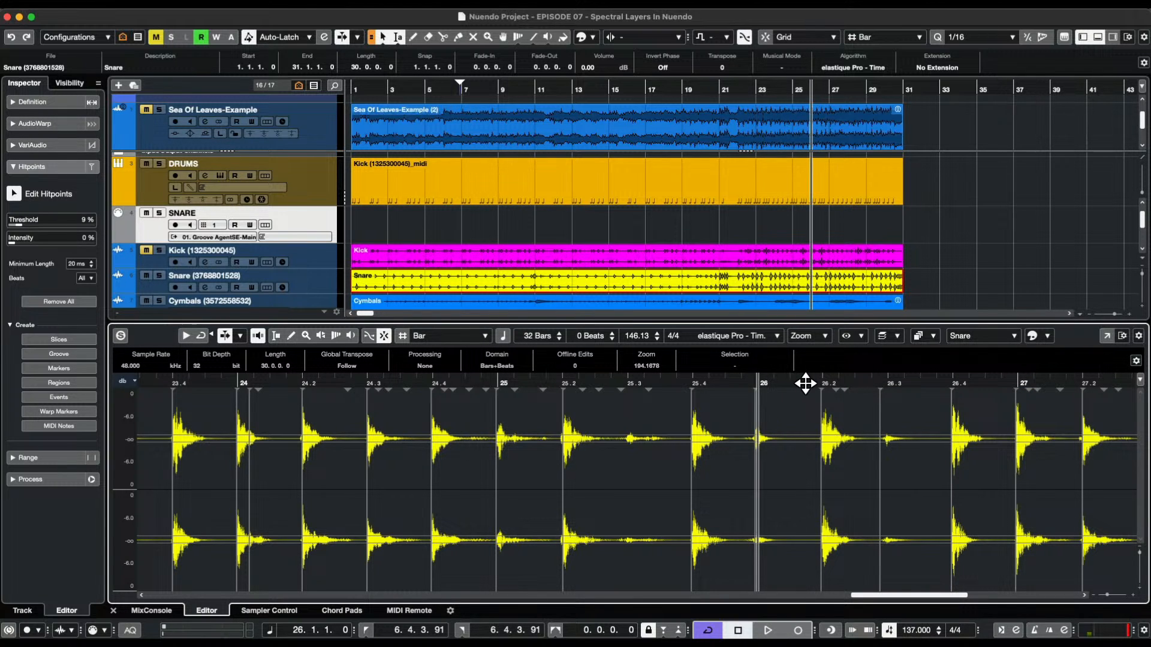
{"action": "left_click", "coordinate": [979, 383]}
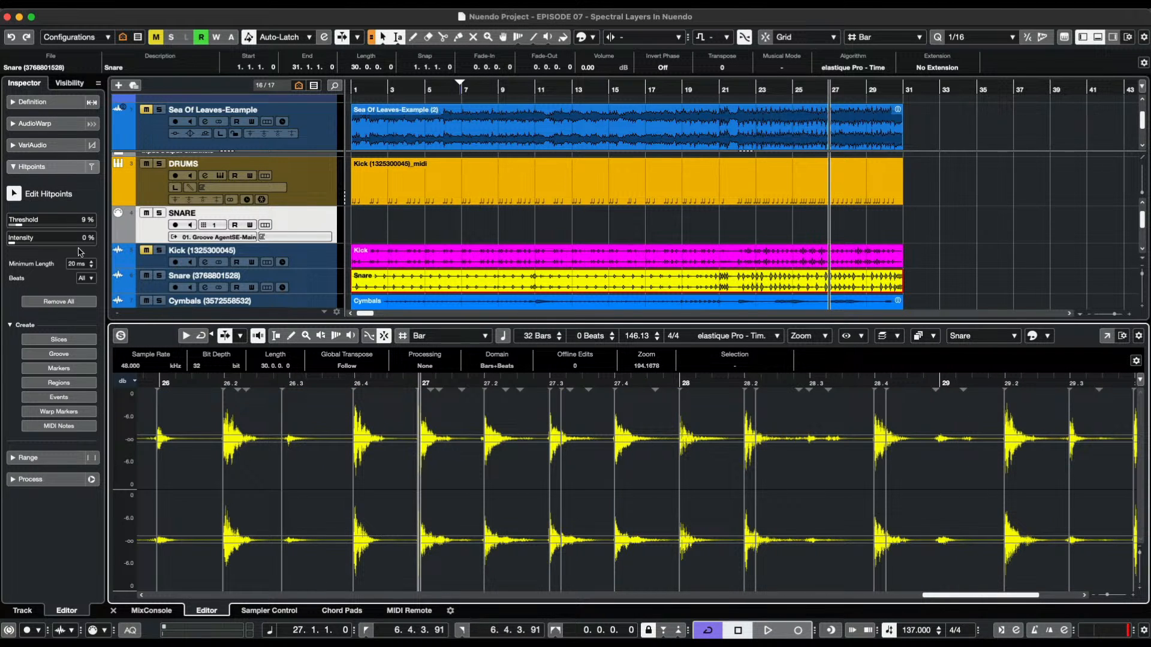
Set the hitpoint intensity to 14 % and lock the disabled hitpoint at the quiet hit near 23.3 back in.
{"action": "left_click_drag", "start_coordinate": [13, 242], "coordinate": [27, 245]}
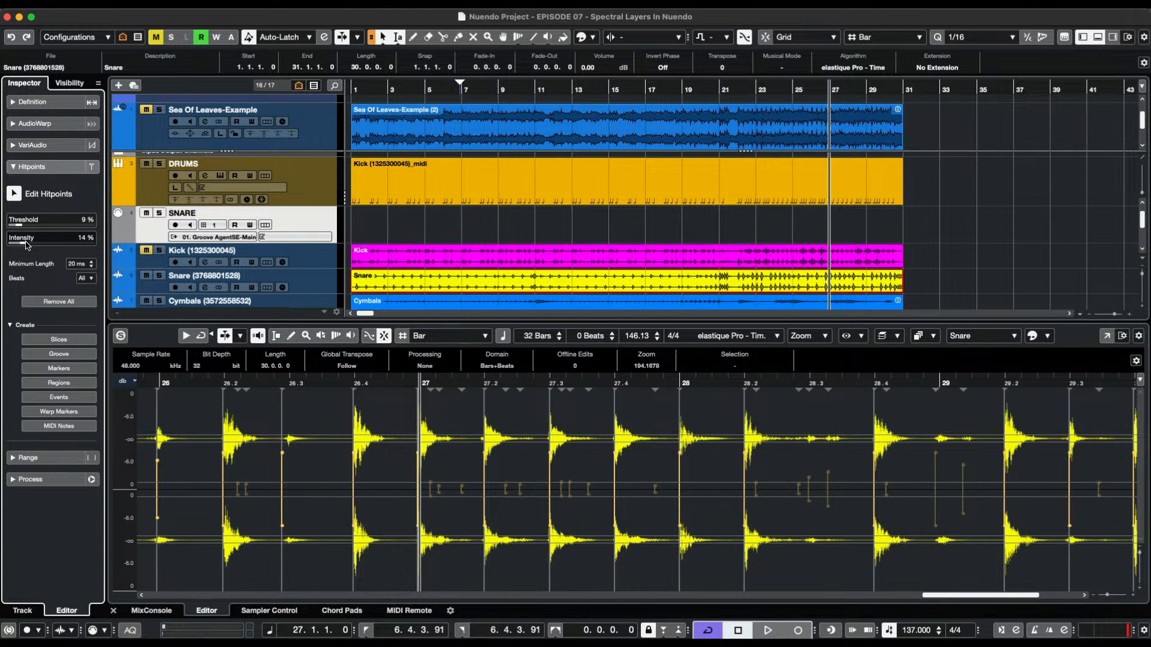
{"action": "left_click_drag", "start_coordinate": [27, 245], "coordinate": [27, 245]}
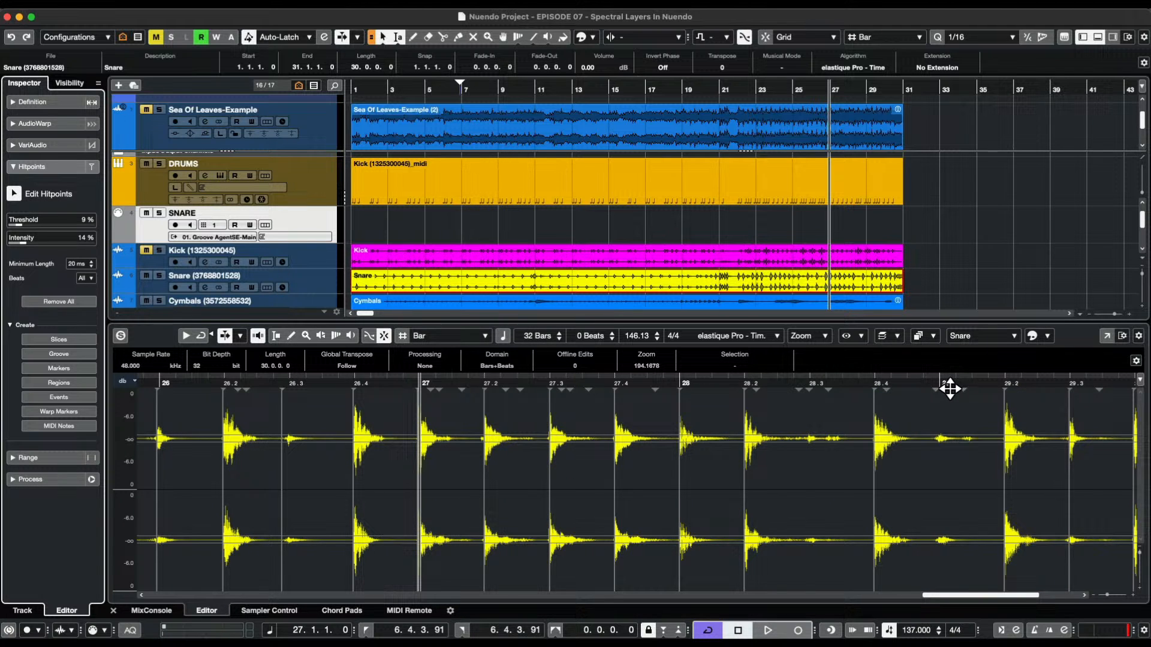
{"action": "scroll", "coordinate": [953, 390], "scroll_direction": "right", "scroll_amount": 10}
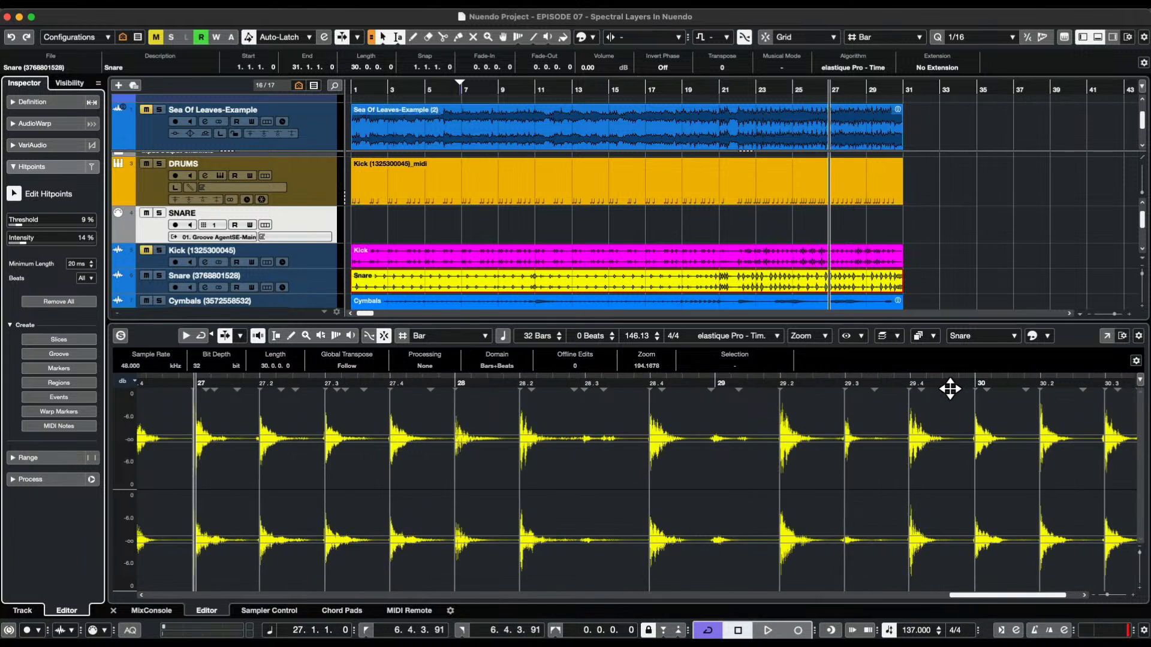
{"action": "scroll", "coordinate": [950, 389], "scroll_direction": "left", "scroll_amount": 20}
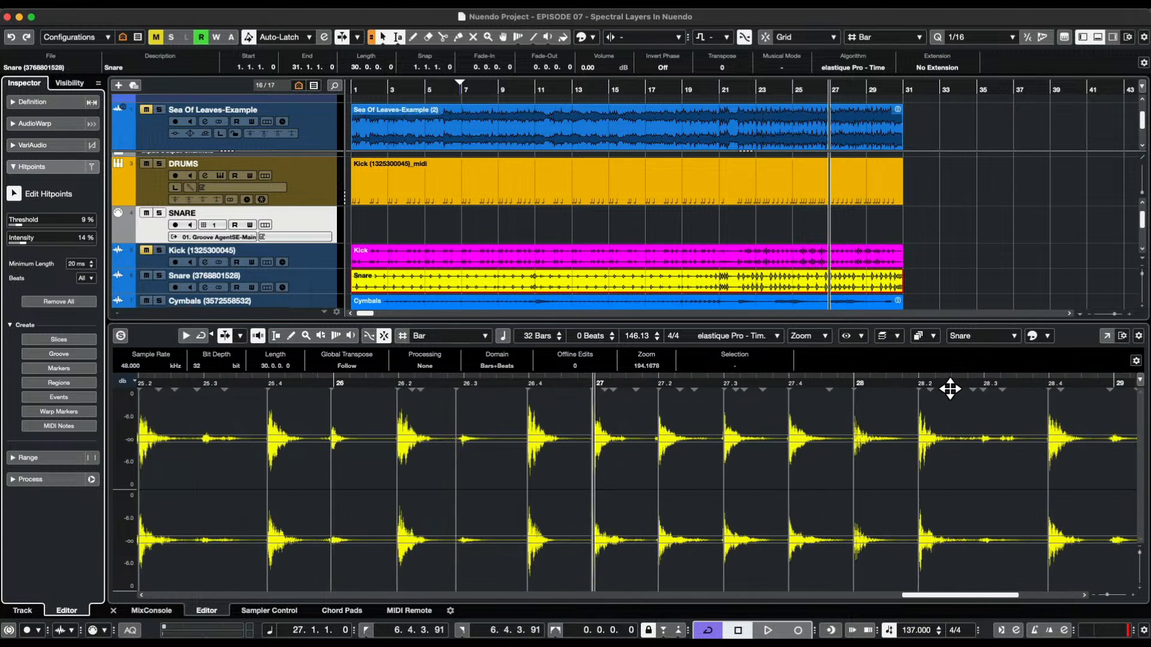
{"action": "scroll", "coordinate": [950, 389], "scroll_direction": "left", "scroll_amount": 15}
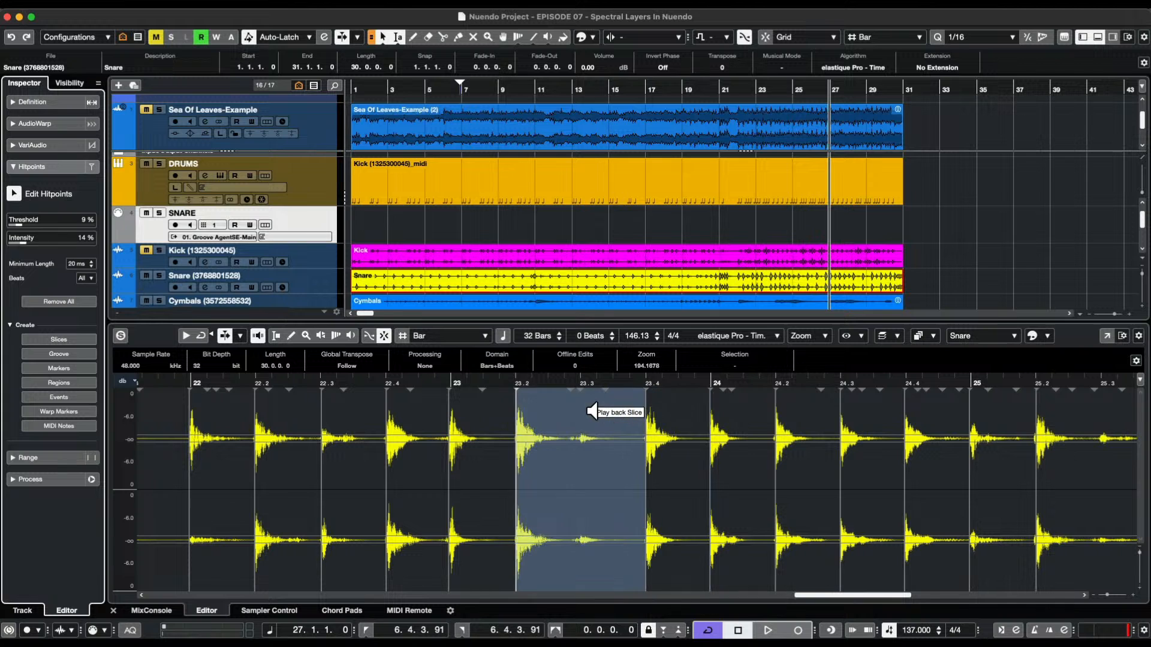
{"action": "left_click", "coordinate": [581, 391]}
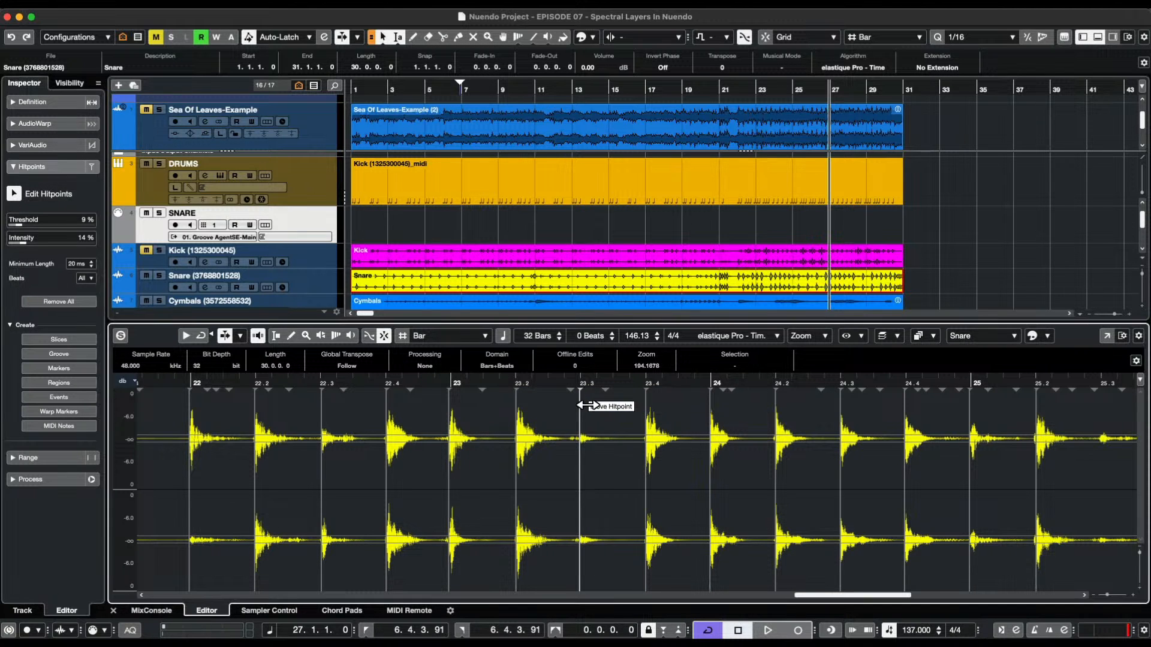
Review the filtered snare hitpoints from bar 22 back to the start of the event.
{"action": "scroll", "coordinate": [488, 383], "scroll_direction": "left", "scroll_amount": 15}
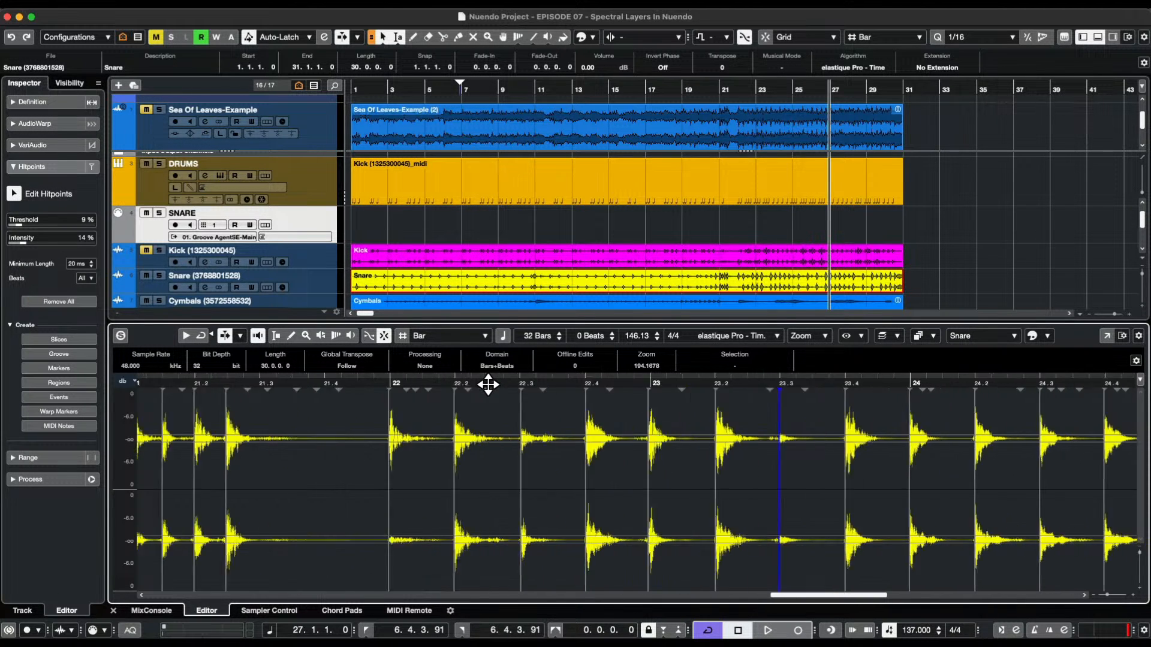
{"action": "scroll", "coordinate": [489, 384], "scroll_direction": "left", "scroll_amount": 15}
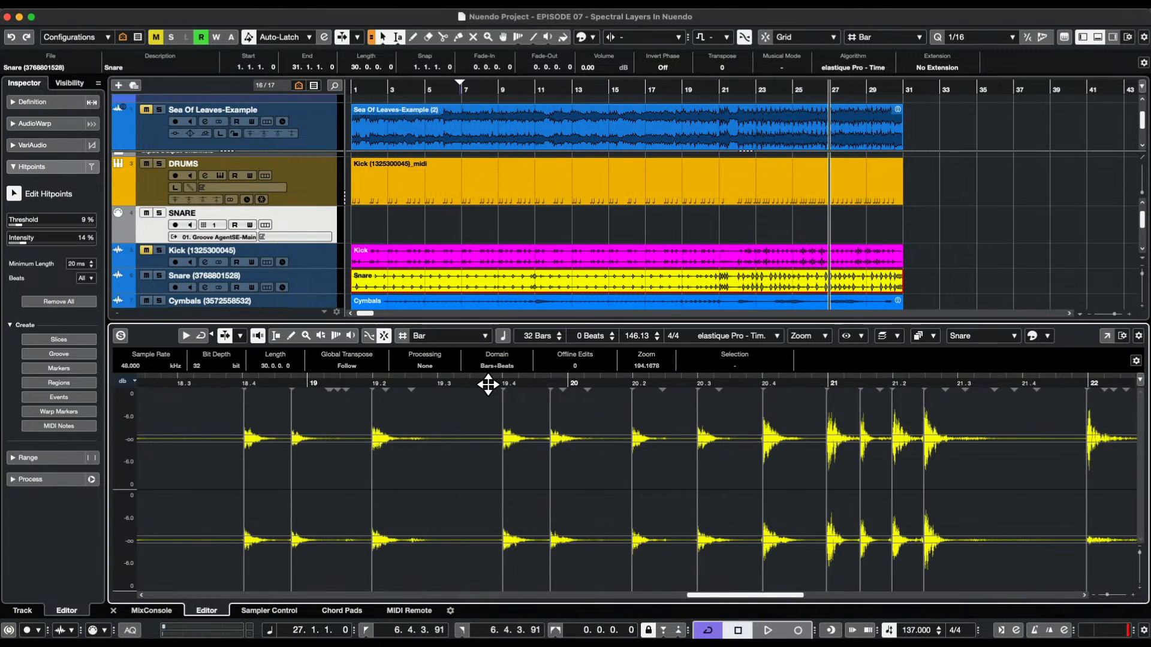
{"action": "scroll", "coordinate": [489, 384], "scroll_direction": "left", "scroll_amount": 20}
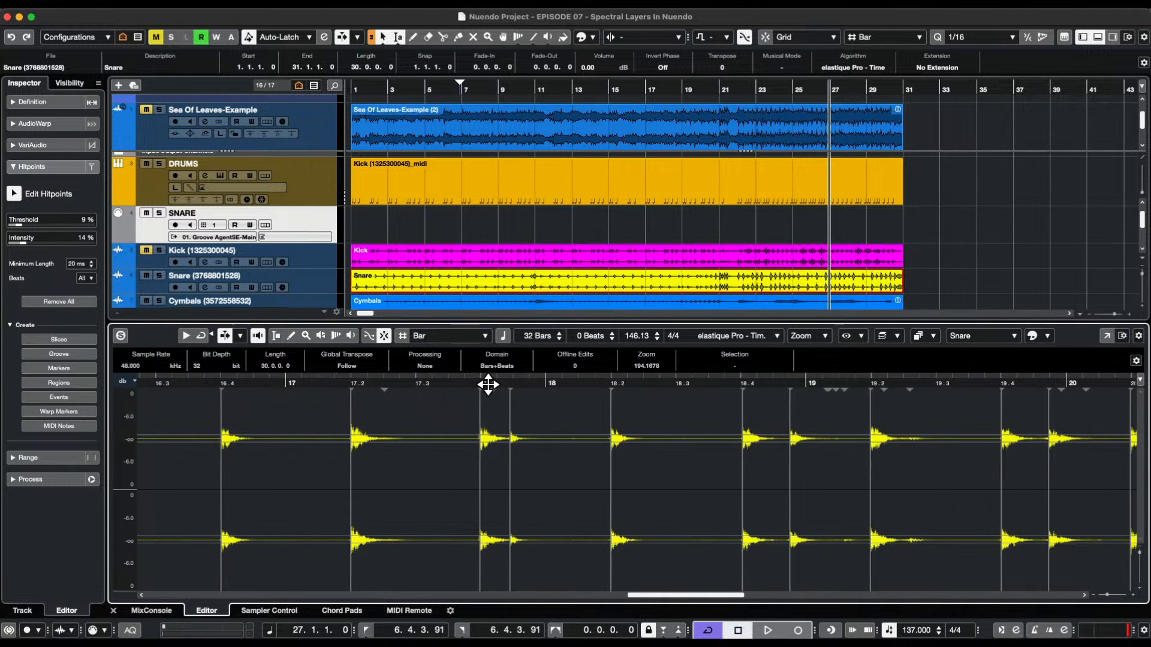
{"action": "scroll", "coordinate": [488, 385], "scroll_direction": "left", "scroll_amount": 12}
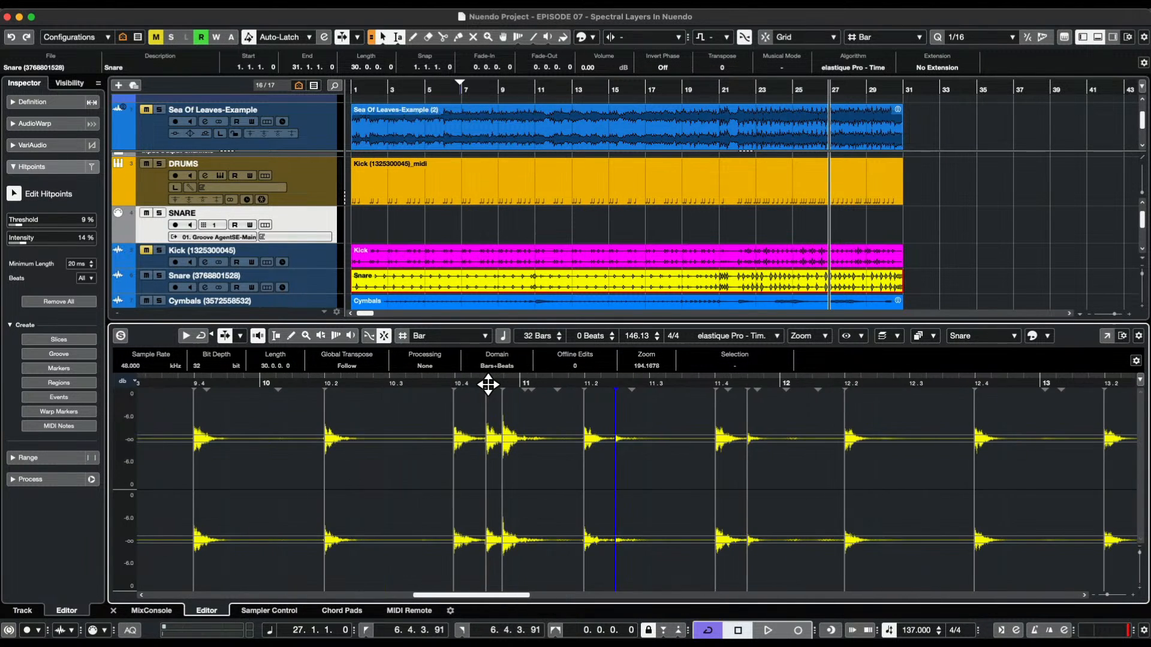
{"action": "scroll", "coordinate": [489, 385], "scroll_direction": "left", "scroll_amount": 12}
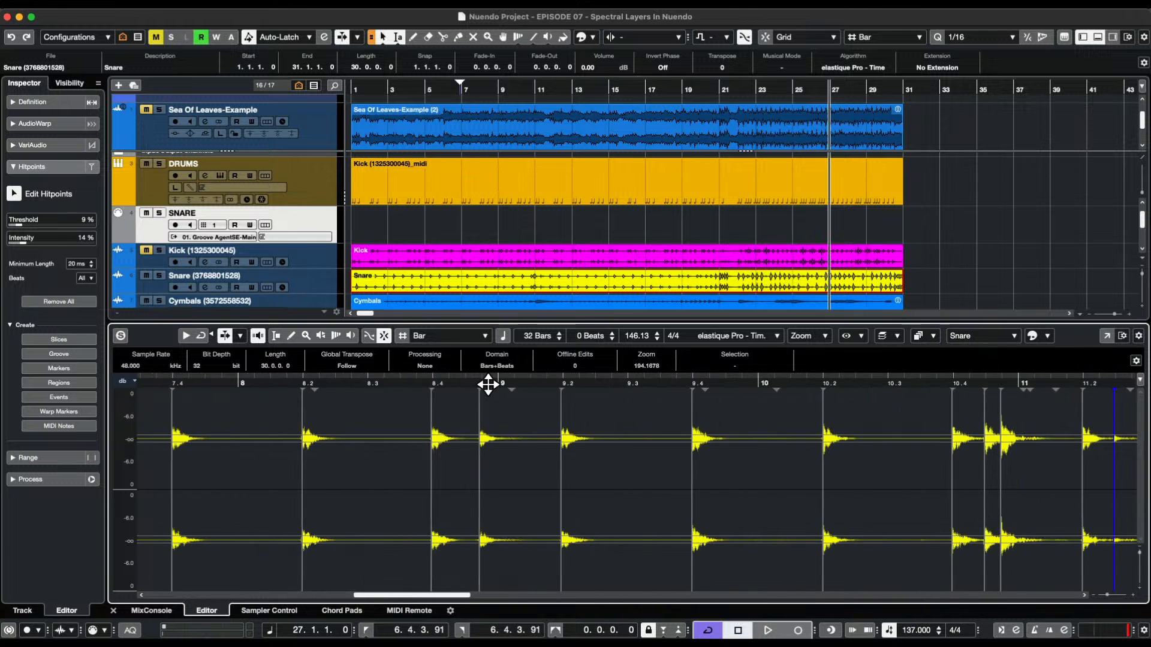
{"action": "scroll", "coordinate": [488, 384], "scroll_direction": "left", "scroll_amount": 20}
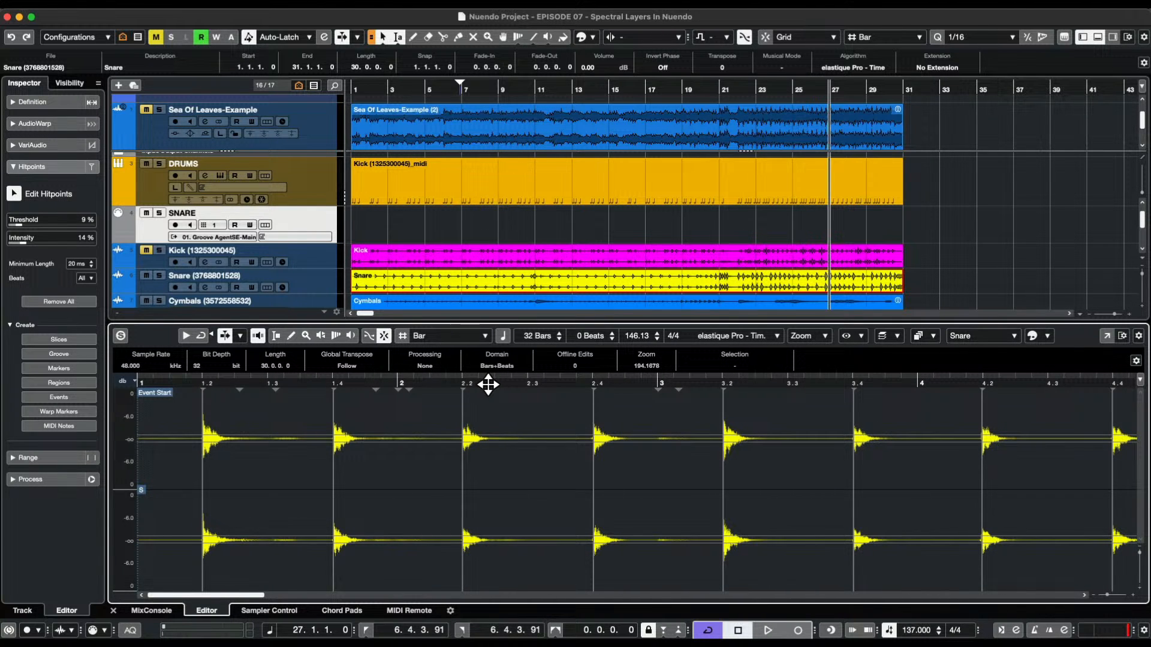
Cancel the MIDI note conversion and temporarily record-enable the SNARE track to audition Groove Agent's snare note, with the Snare event selected again.
{"action": "left_click", "coordinate": [62, 427]}
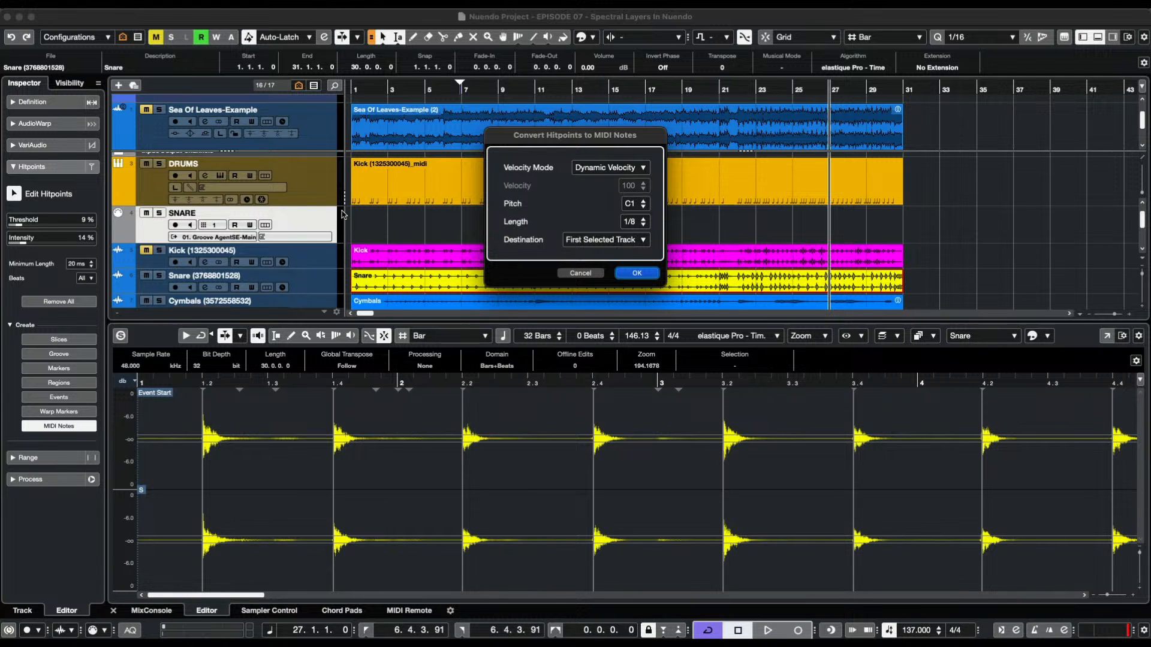
{"action": "left_click", "coordinate": [596, 274]}
{"action": "left_click", "coordinate": [177, 225]}
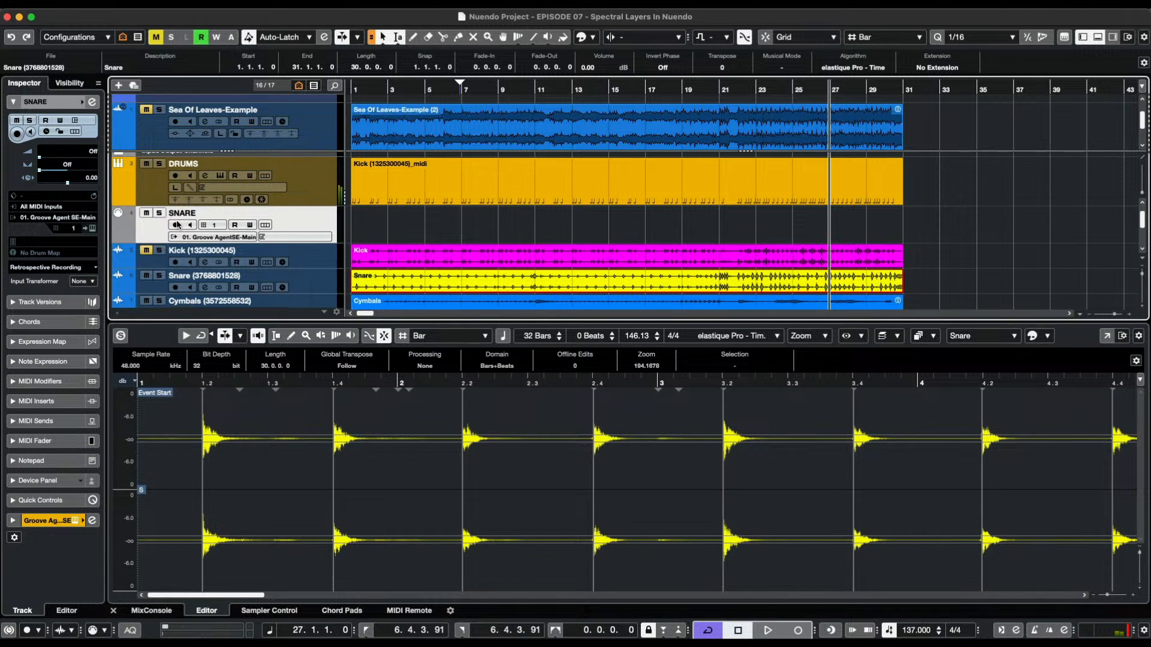
{"action": "left_click", "coordinate": [523, 284]}
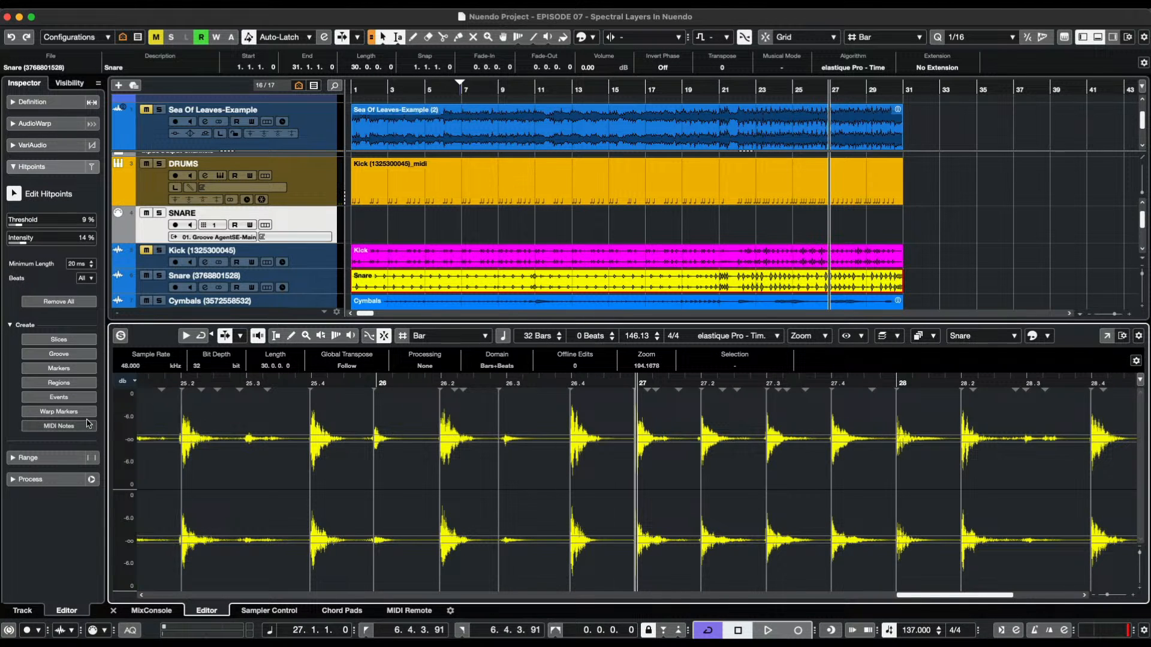
Convert the Snare hitpoints to MIDI notes on the selected SNARE track with Dynamic Velocity, 1/8 length and the pitch raised to the snare's note.
{"action": "left_click", "coordinate": [74, 425]}
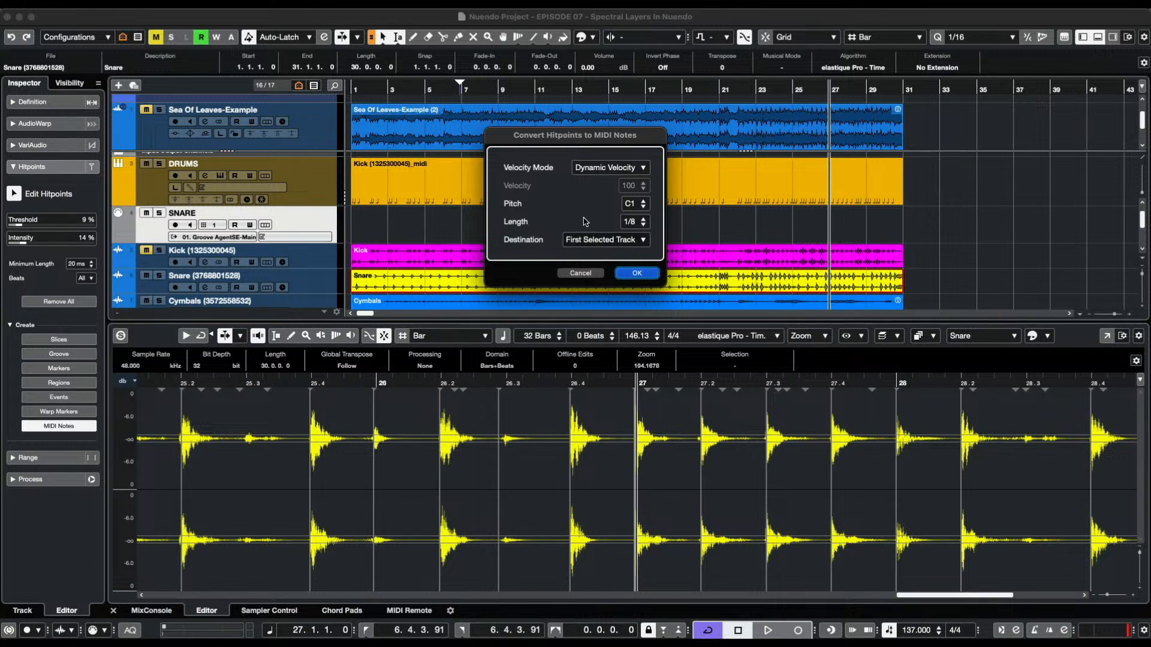
{"action": "left_click", "coordinate": [644, 202]}
{"action": "left_click", "coordinate": [637, 273]}
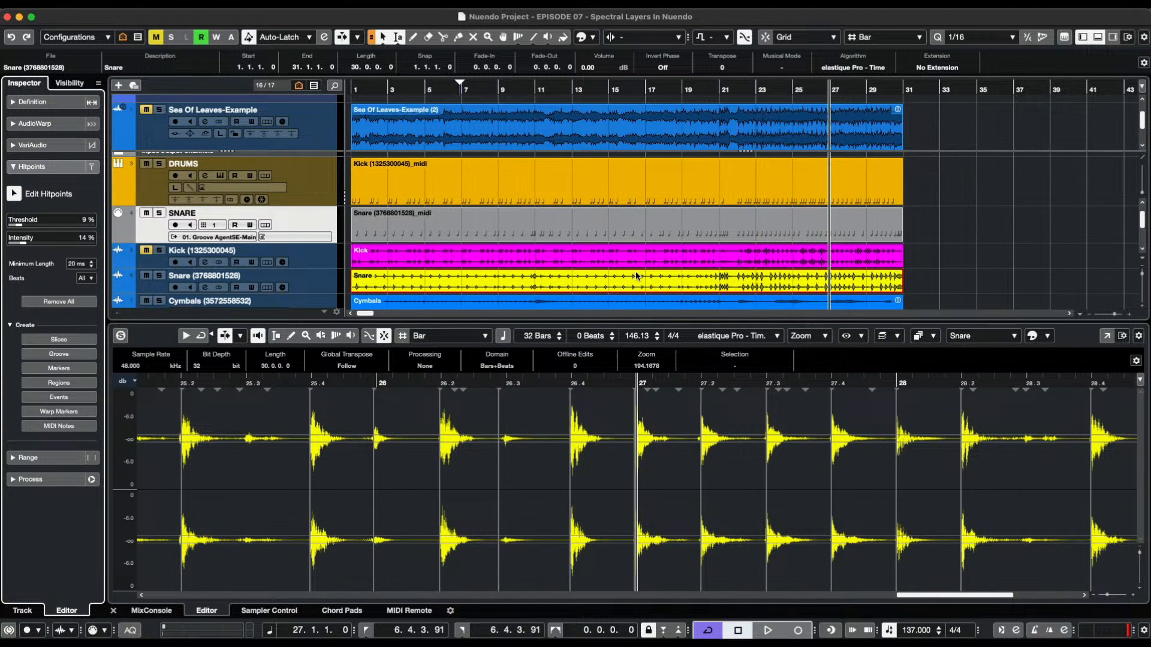
Play the kick and snare MIDI parts together from the start with the Snare audio track muted, and show the snare part's notes.
{"action": "left_click", "coordinate": [373, 199]}
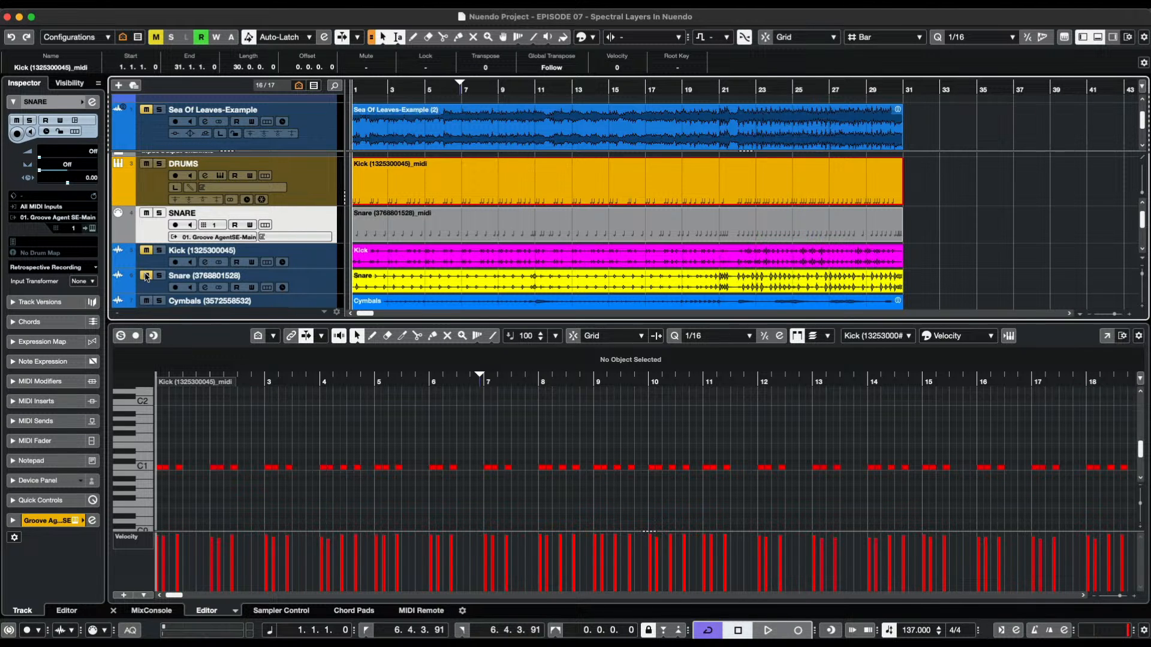
{"action": "key", "text": "space"}
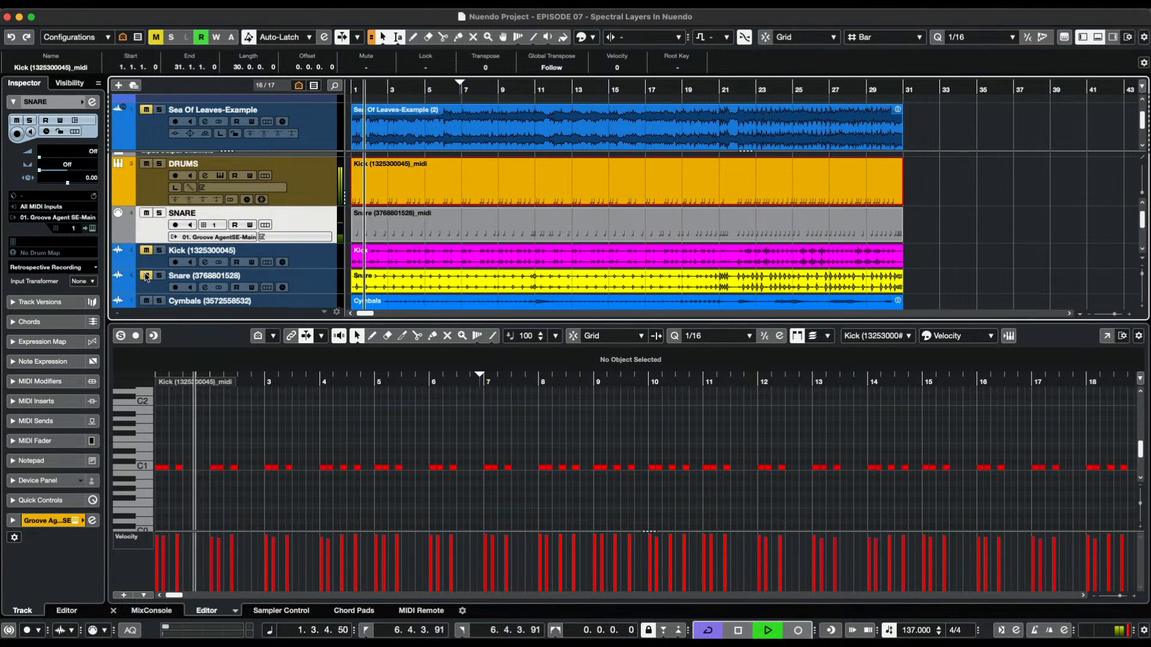
{"action": "left_click", "coordinate": [396, 234]}
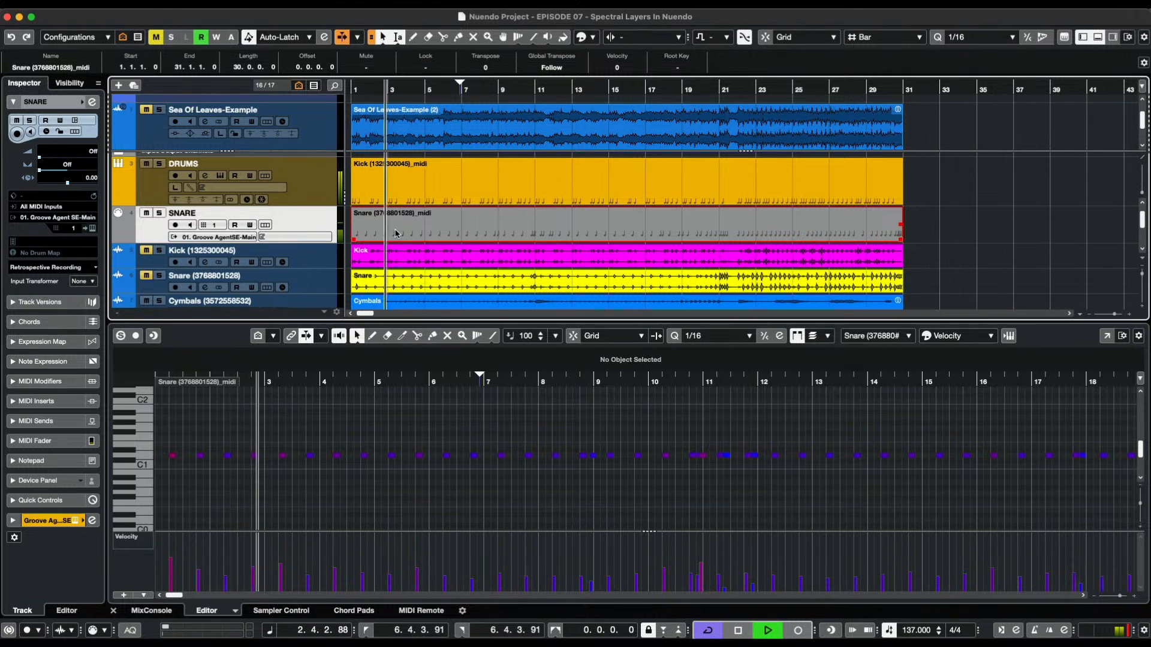
{"action": "key", "text": "space"}
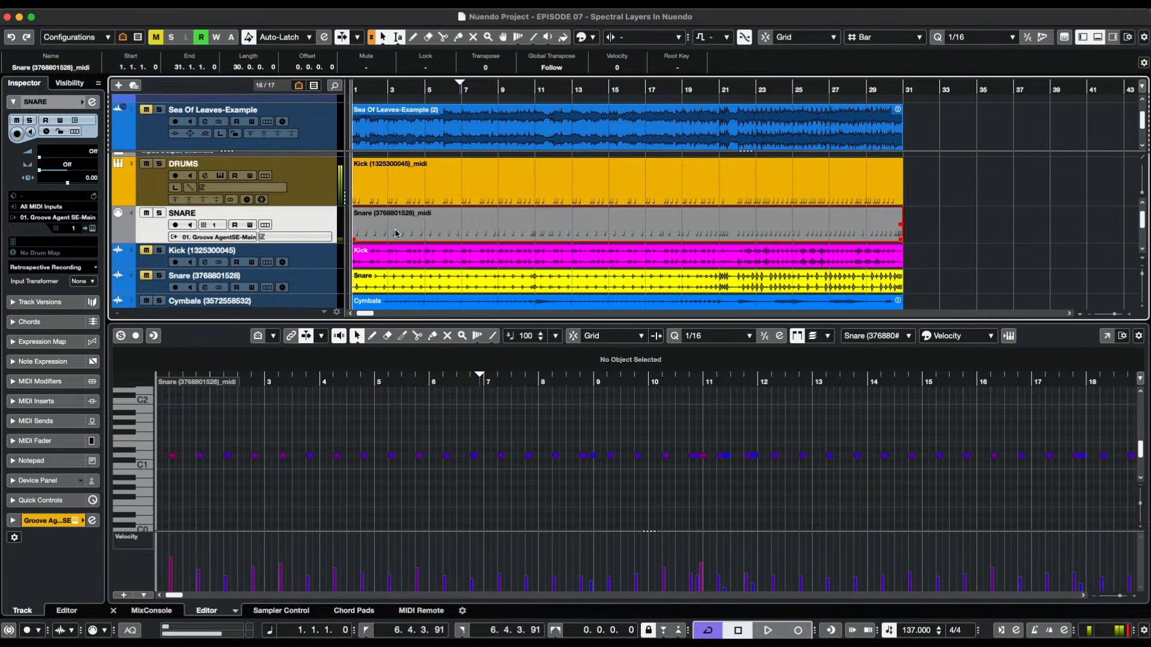
Select all notes in the snare MIDI part and raise their velocities, then play it together with the kick part.
{"action": "left_click", "coordinate": [413, 432]}
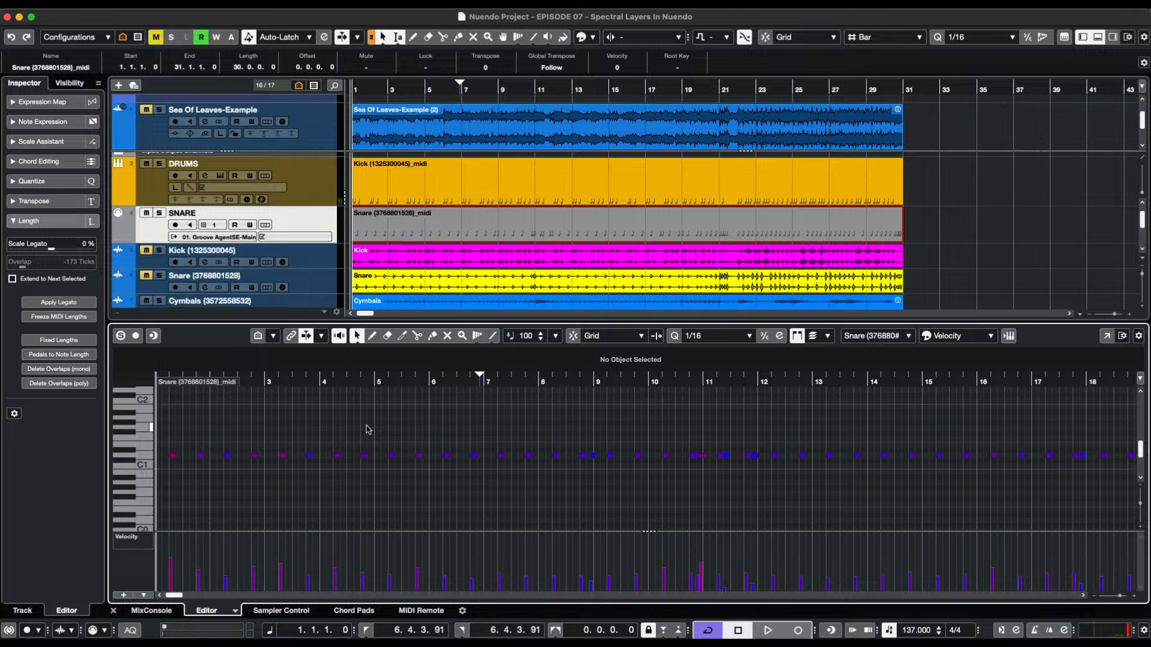
{"action": "key", "text": "super+a"}
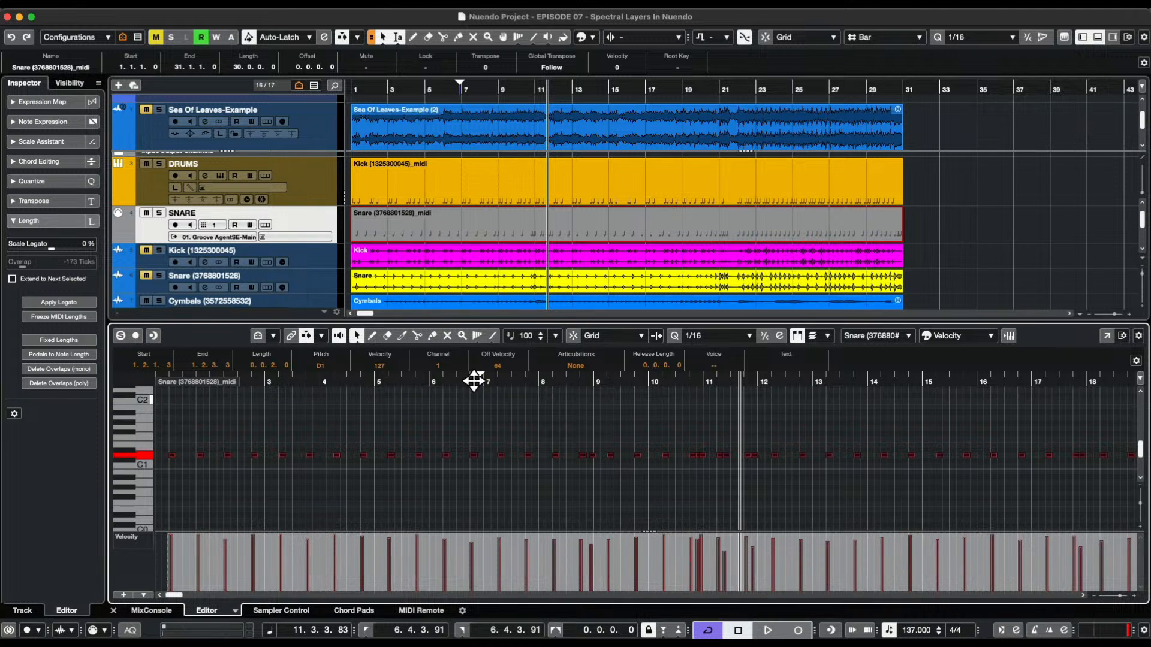
{"action": "left_click", "coordinate": [376, 203]}
{"action": "key", "text": "space"}
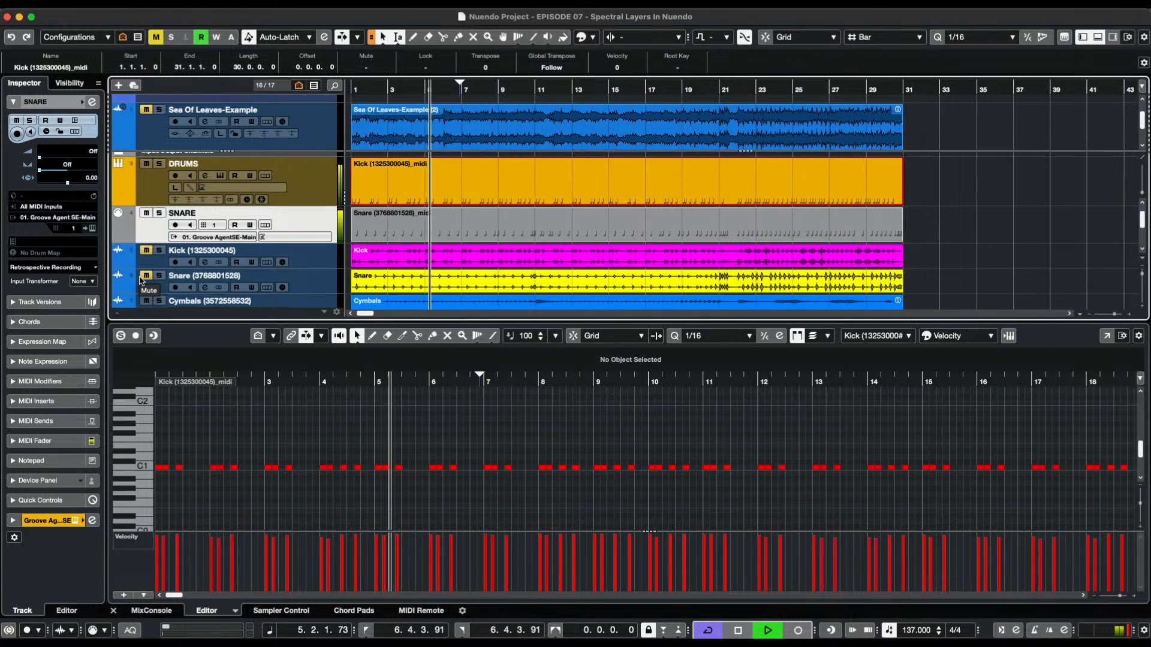
Unmute the Snare audio track and lower its volume to -2.43 while playing it with the kick and snare MIDI parts.
{"action": "key", "text": "space"}
{"action": "key", "text": "space"}
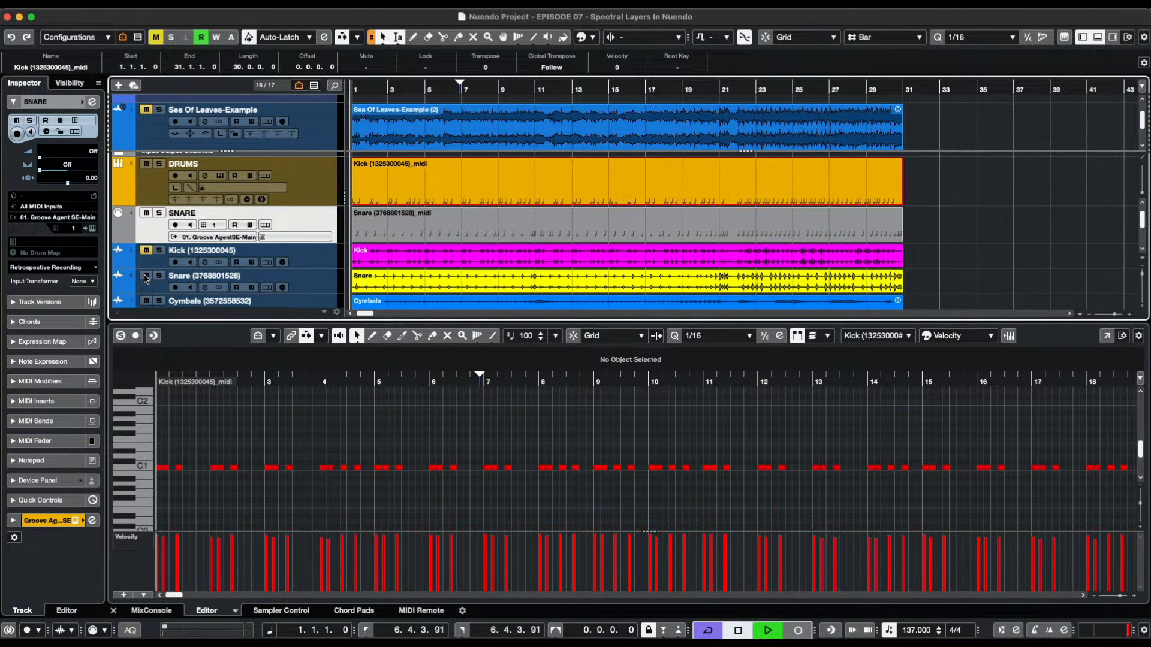
{"action": "left_click", "coordinate": [153, 288]}
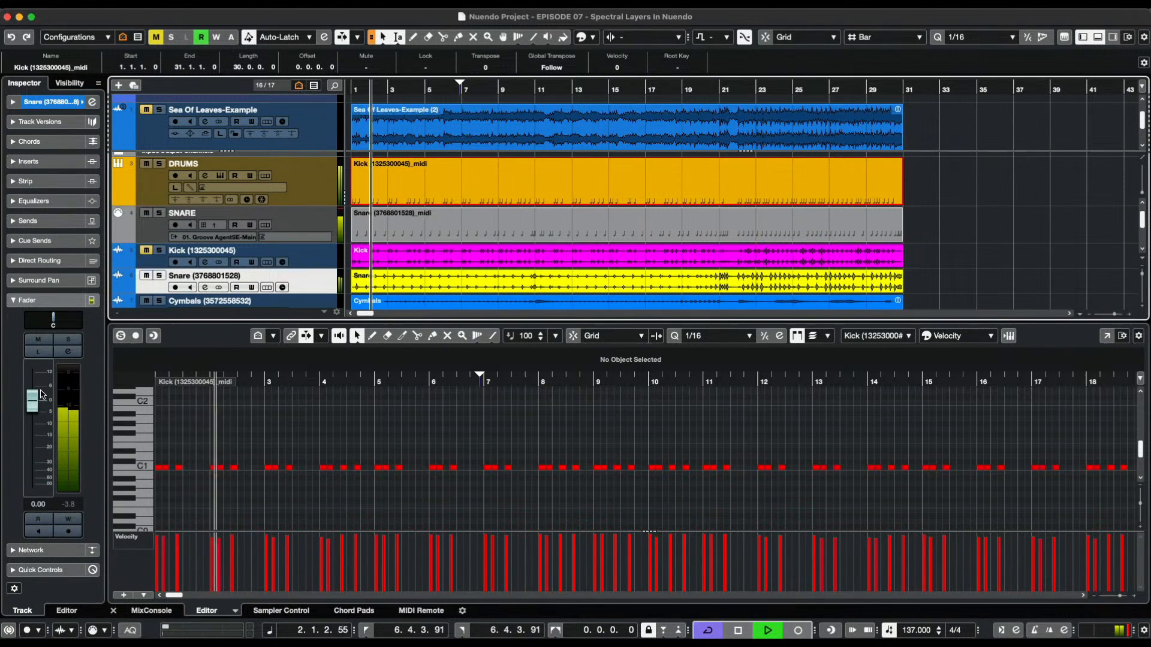
{"action": "left_click_drag", "start_coordinate": [33, 400], "coordinate": [33, 406]}
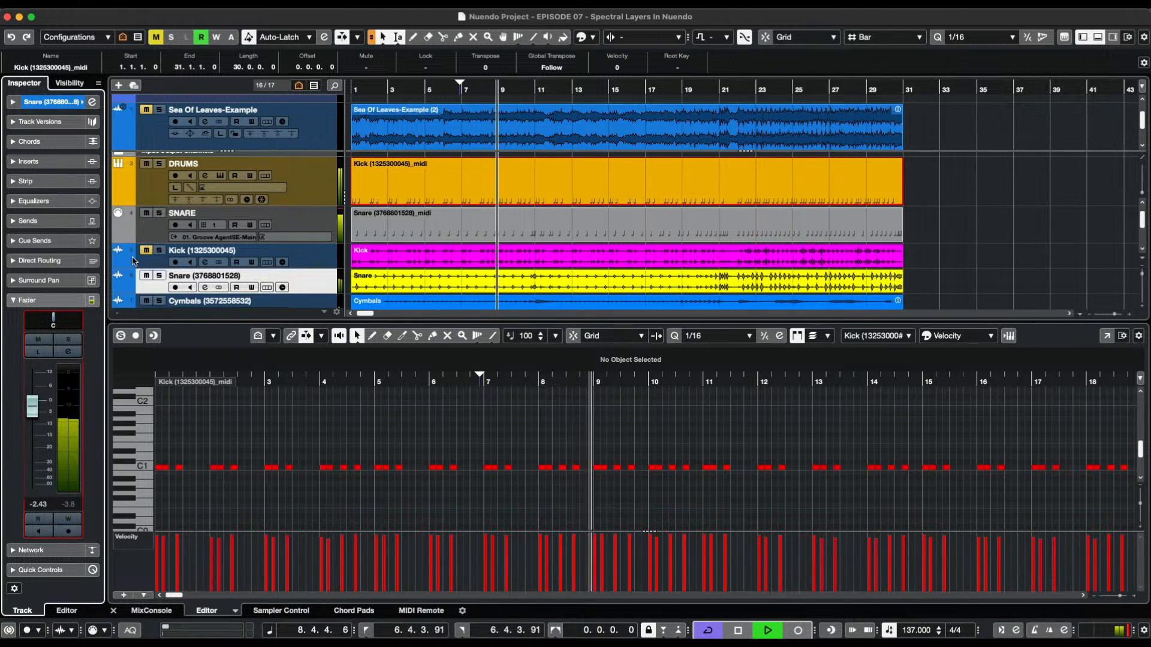
{"action": "key", "text": "space"}
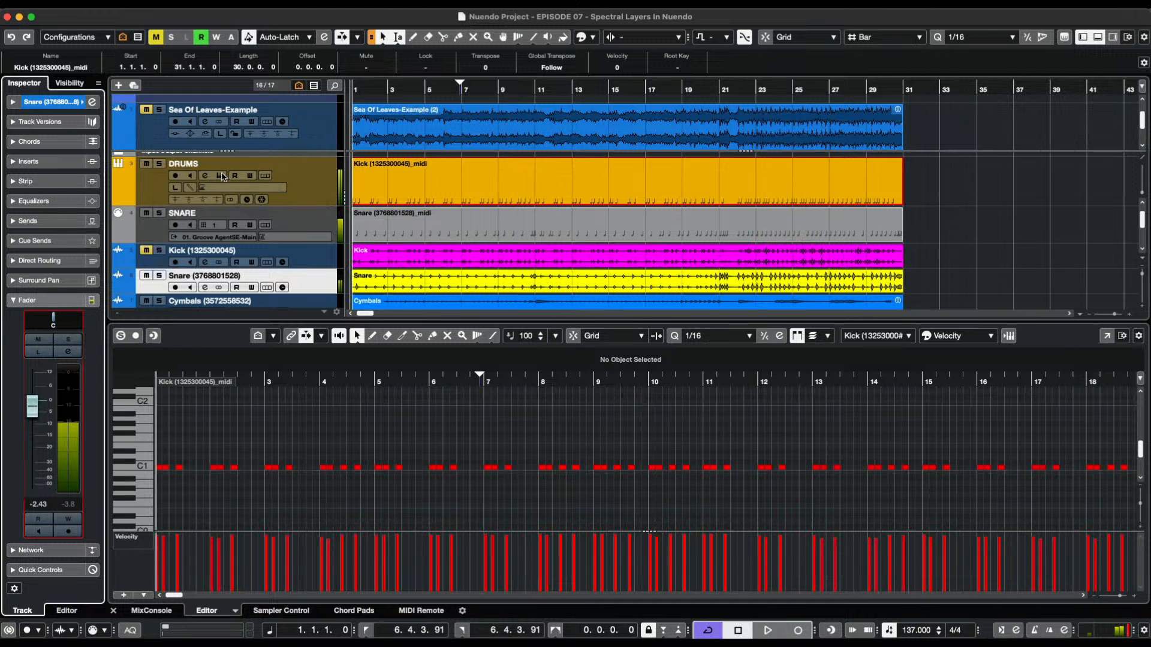
Open the DRUMS track's Groove Agent SE and try the snare's Room setting with the SNARE track temporarily soloed.
{"action": "left_click", "coordinate": [221, 175]}
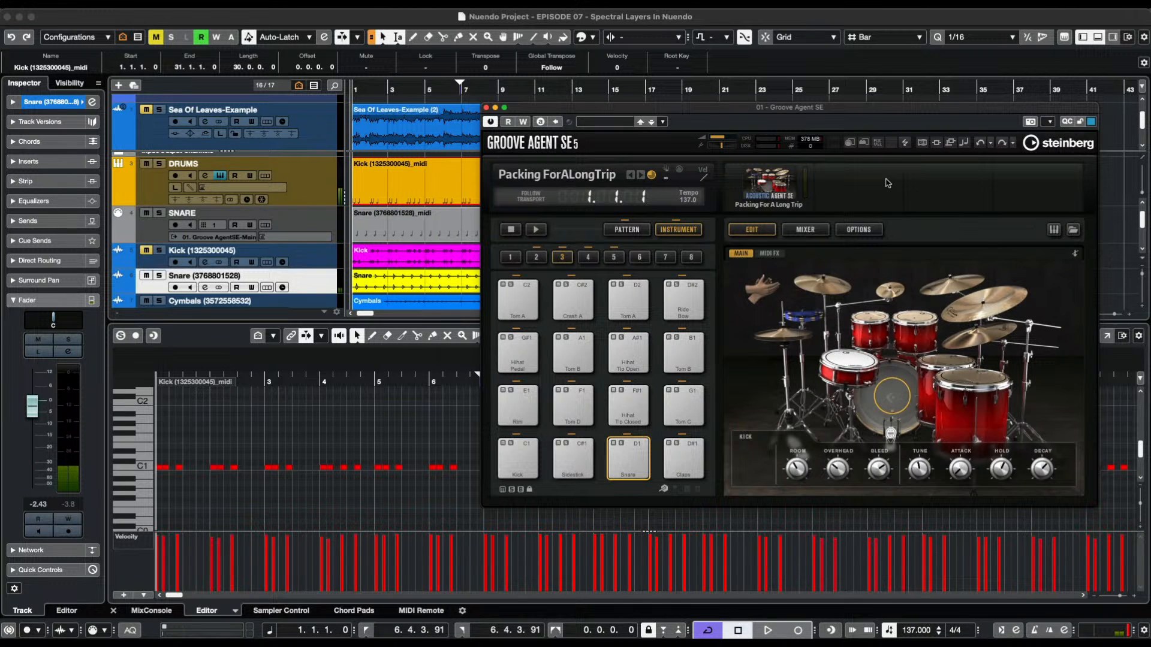
{"action": "left_click", "coordinate": [849, 358]}
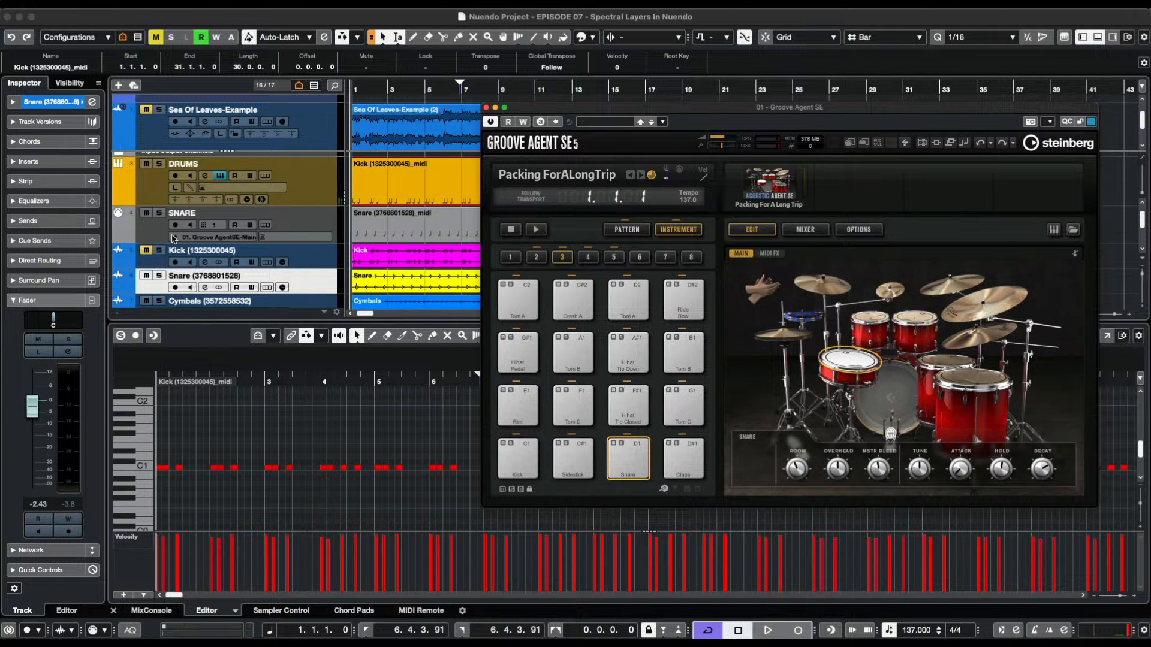
{"action": "left_click", "coordinate": [159, 213]}
{"action": "key", "text": "space"}
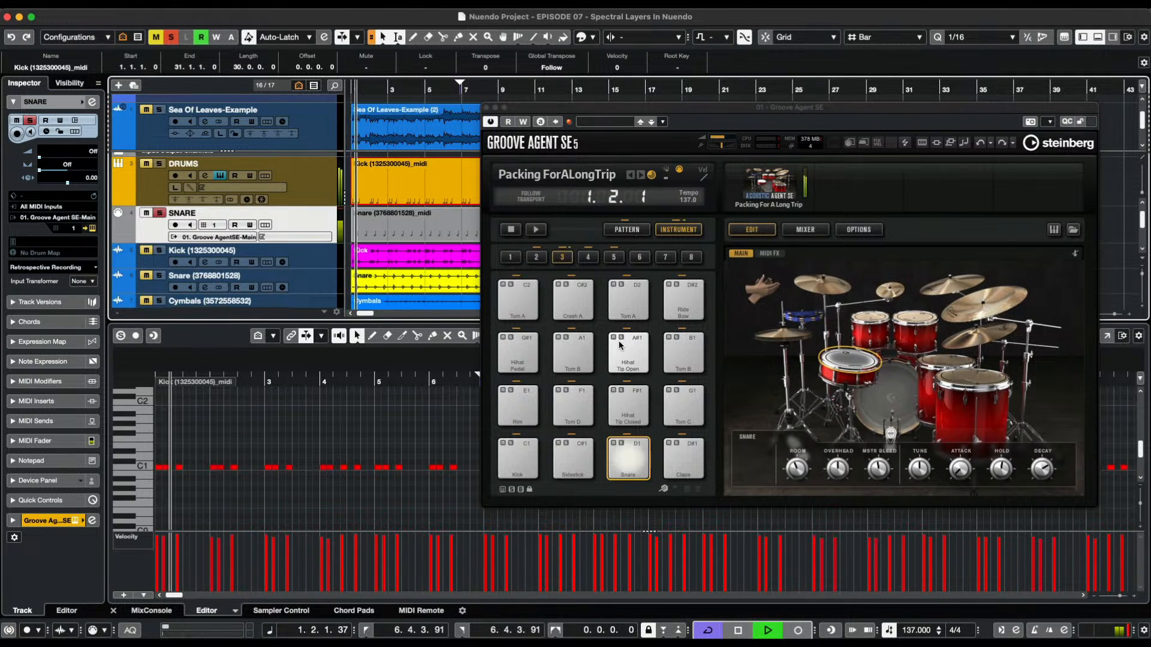
{"action": "left_click_drag", "start_coordinate": [800, 471], "coordinate": [804, 457]}
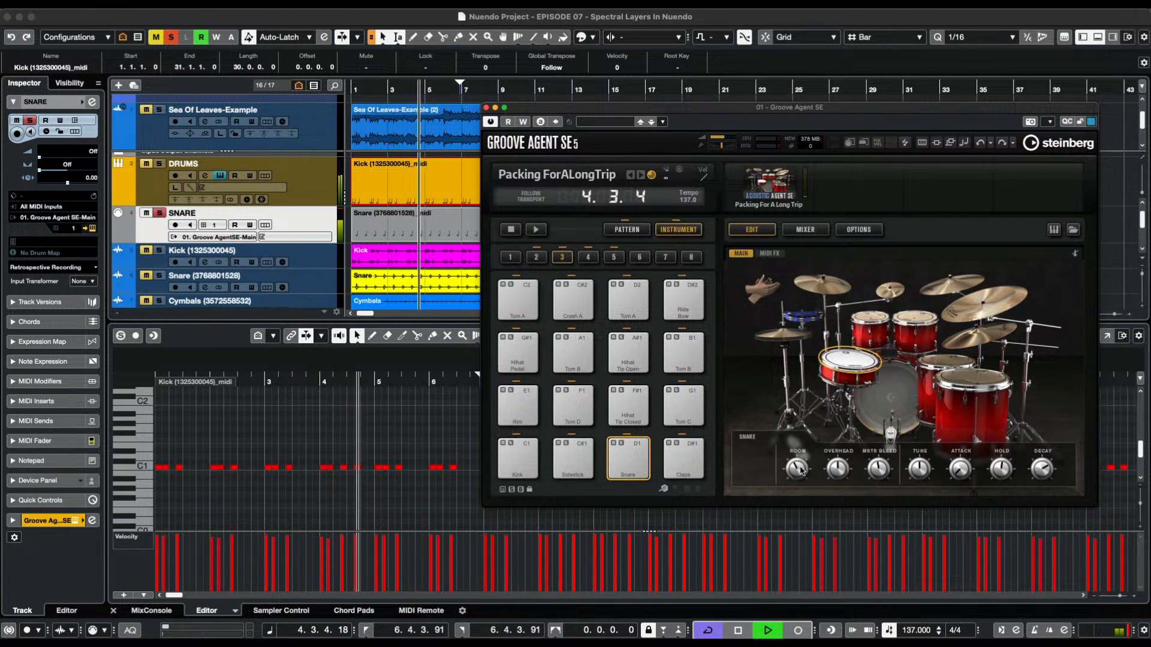
{"action": "key", "text": "space"}
{"action": "left_click", "coordinate": [159, 213]}
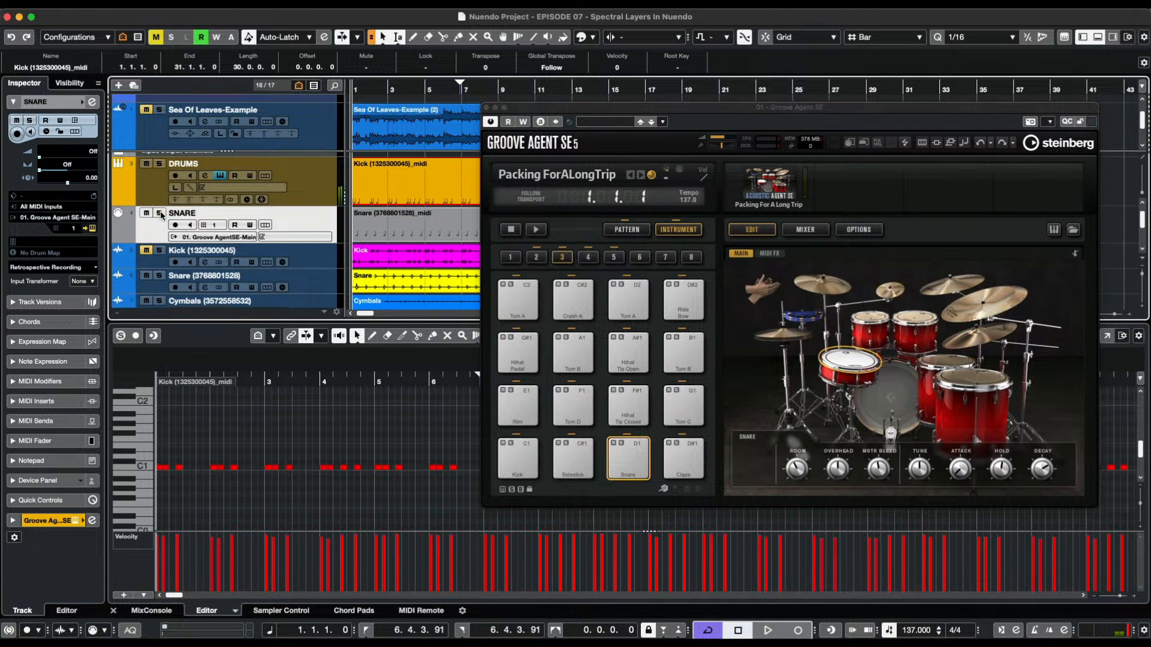
Play the kick and snare parts together while trying out Groove Agent's Tune and Overhead settings for the snare.
{"action": "key", "text": "space"}
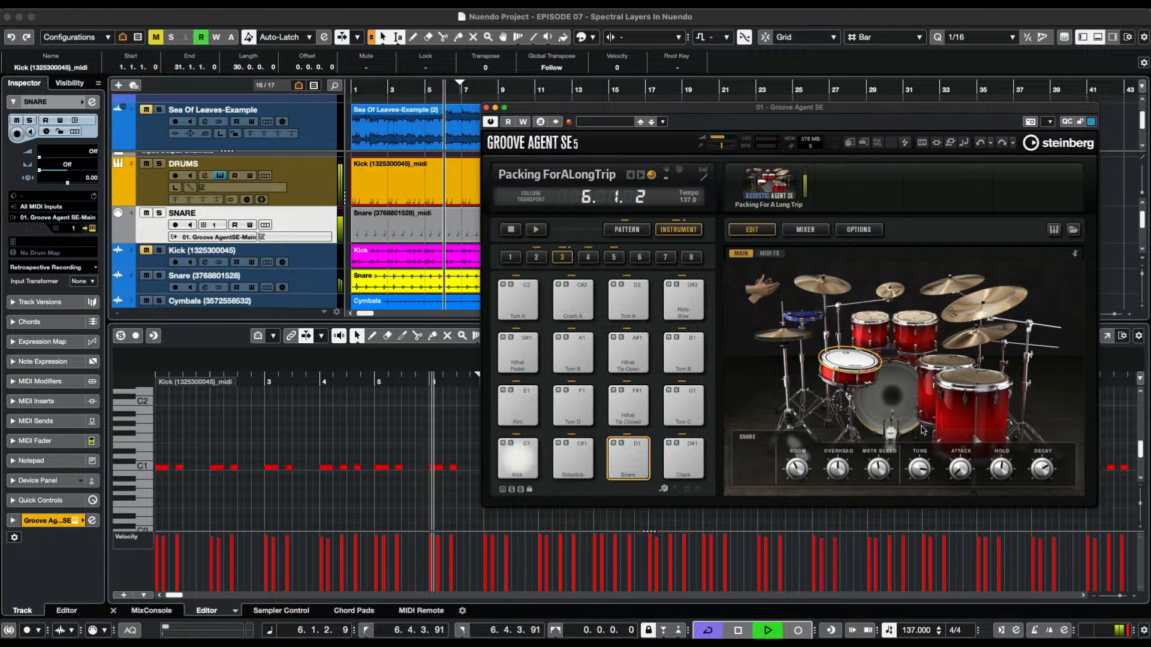
{"action": "key", "text": "space"}
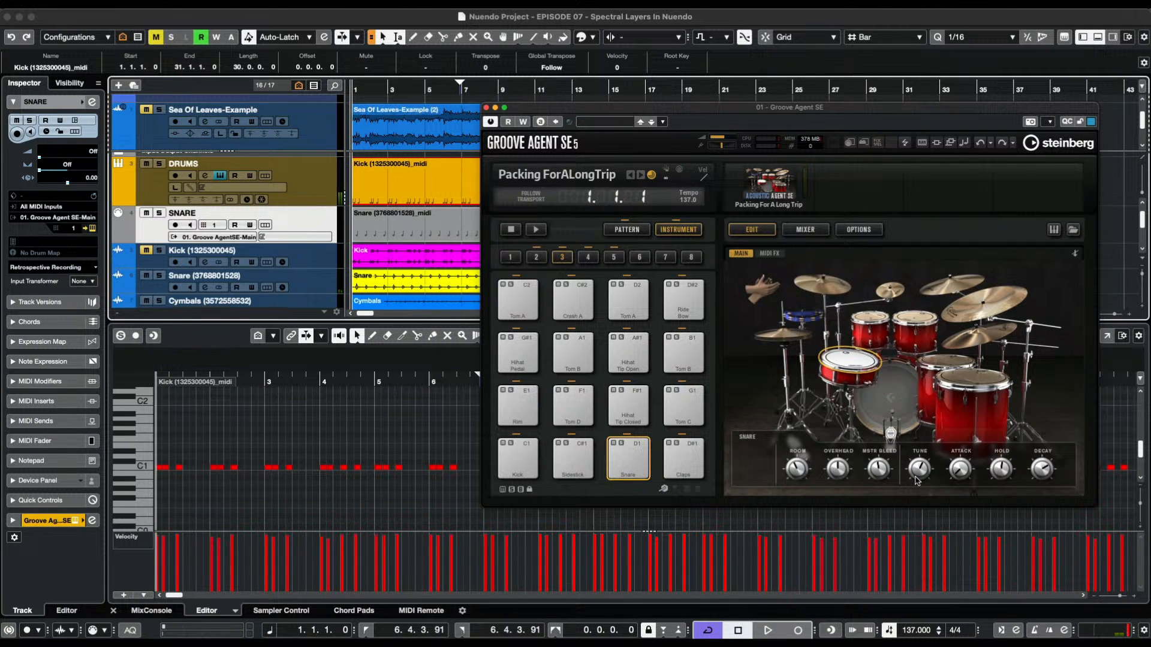
{"action": "key", "text": "space"}
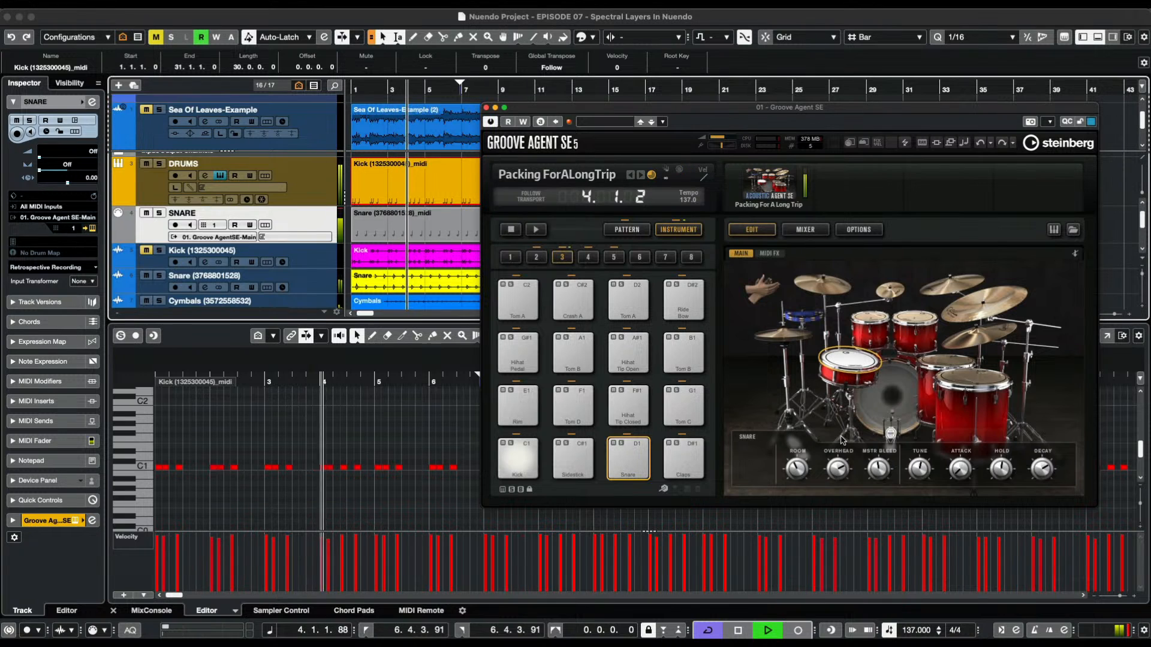
{"action": "key", "text": "space"}
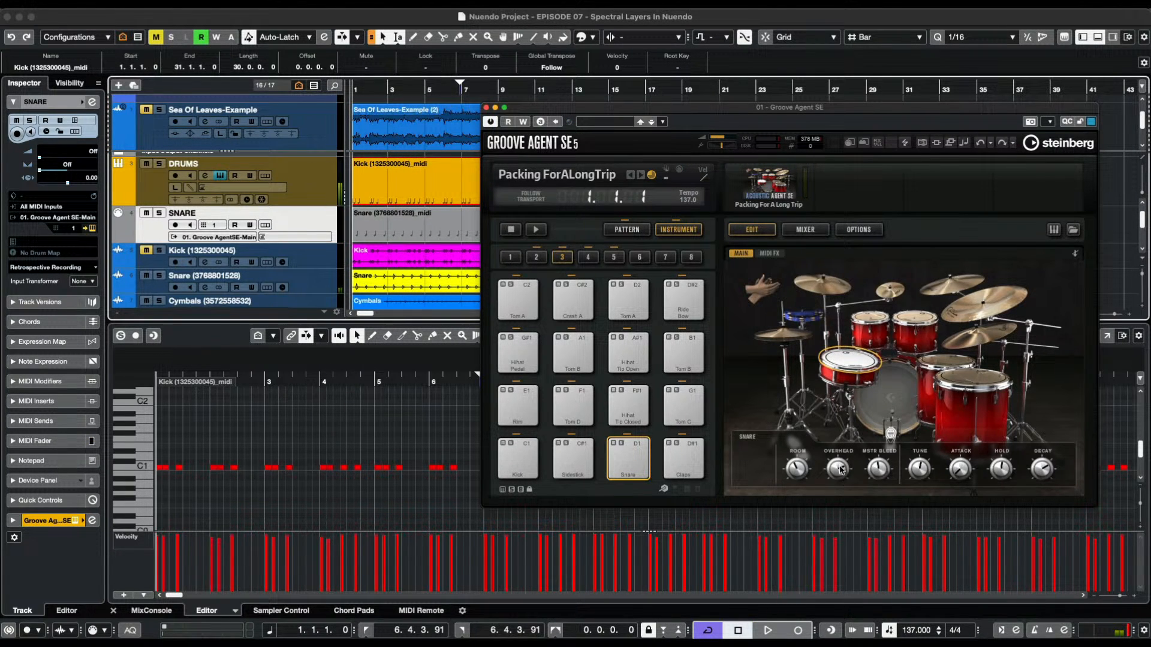
Set the Snare channel in Groove Agent's mixer to -2.0 dB during playback and return to the kit's edit view.
{"action": "left_click", "coordinate": [808, 231]}
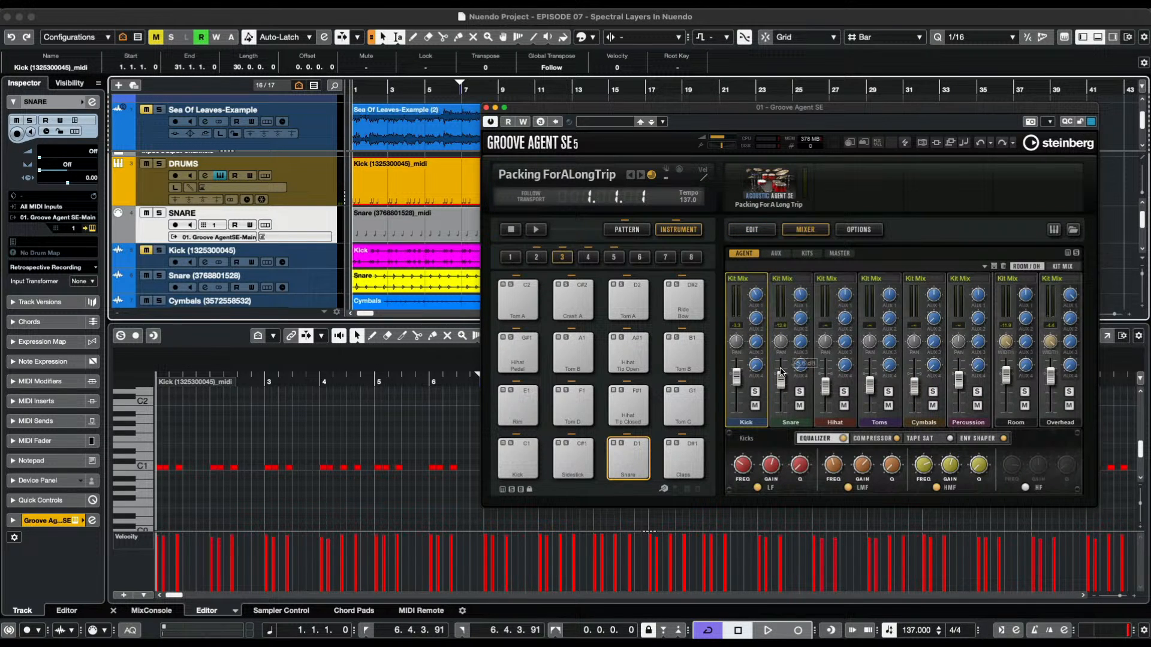
{"action": "key", "text": "space"}
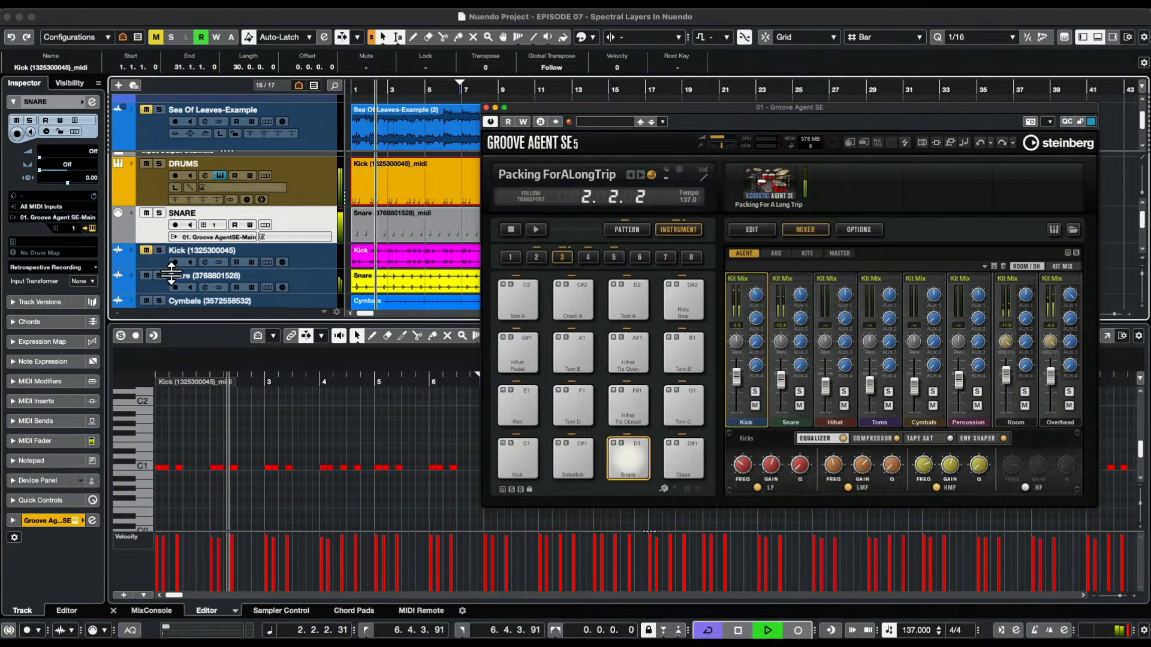
{"action": "key", "text": "space"}
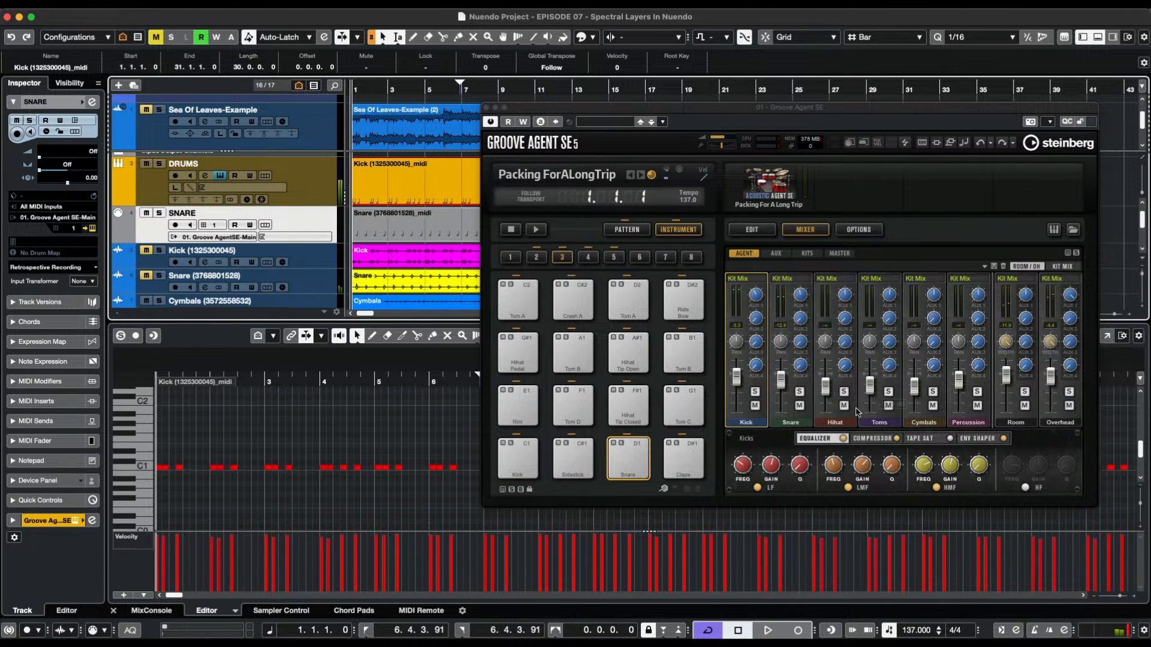
{"action": "key", "text": "space"}
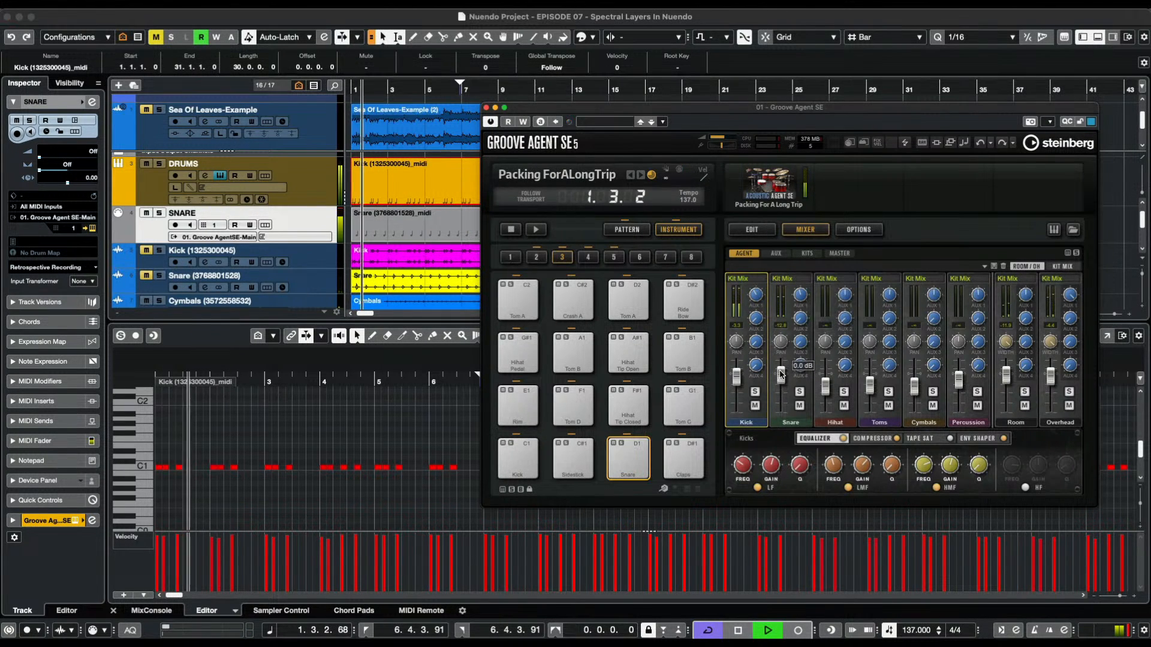
{"action": "left_click_drag", "start_coordinate": [781, 374], "coordinate": [781, 376]}
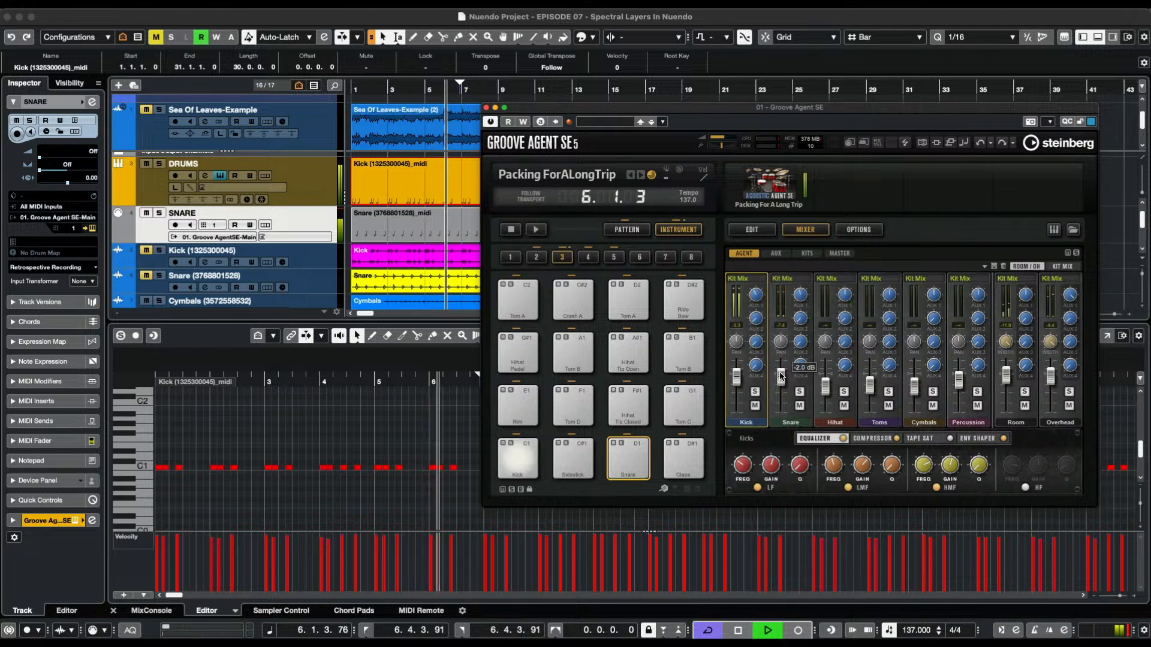
{"action": "key", "text": "space"}
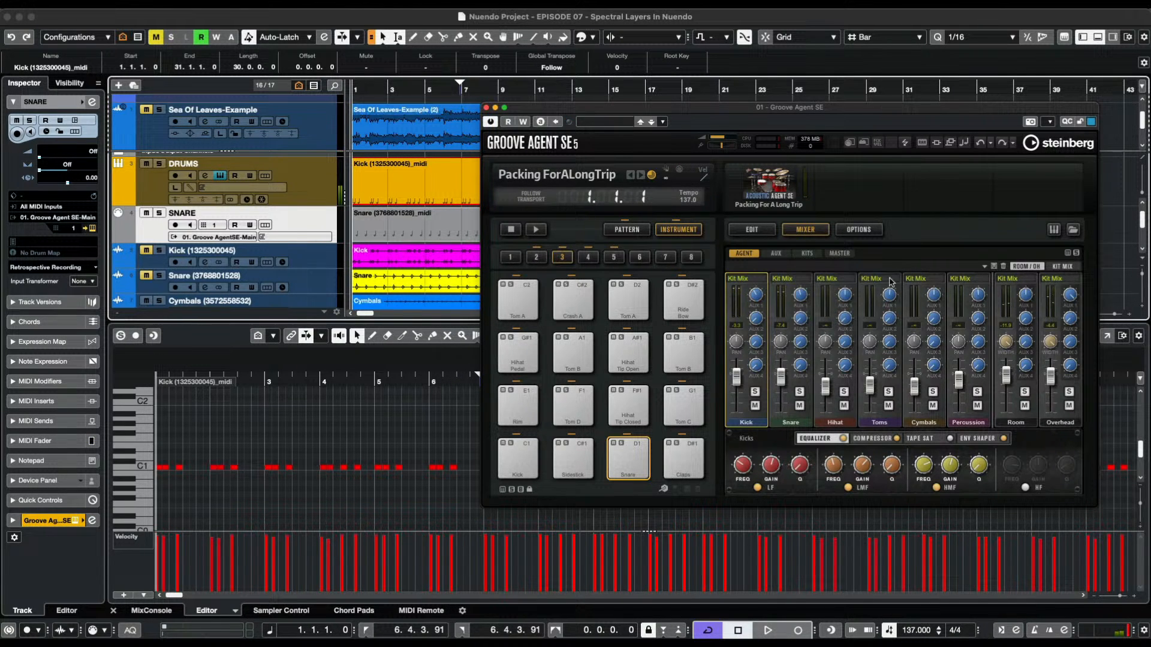
{"action": "left_click", "coordinate": [765, 233]}
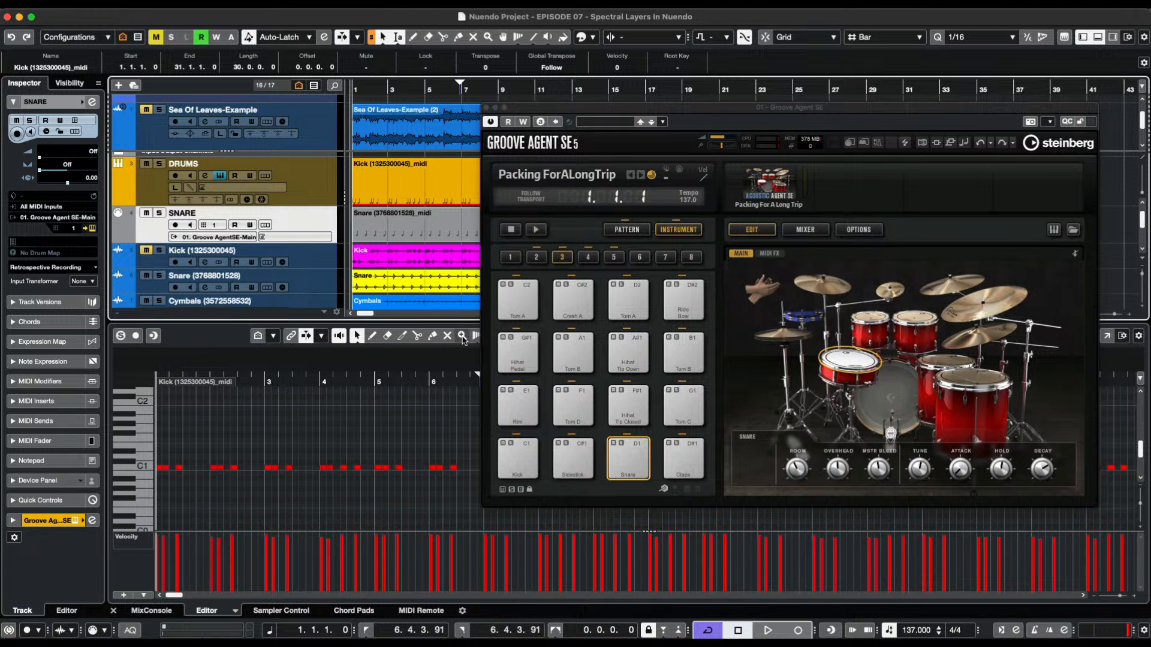
Show the snare MIDI part's notes and lower the Snare audio track's volume to -3.47 during playback.
{"action": "left_click", "coordinate": [574, 112]}
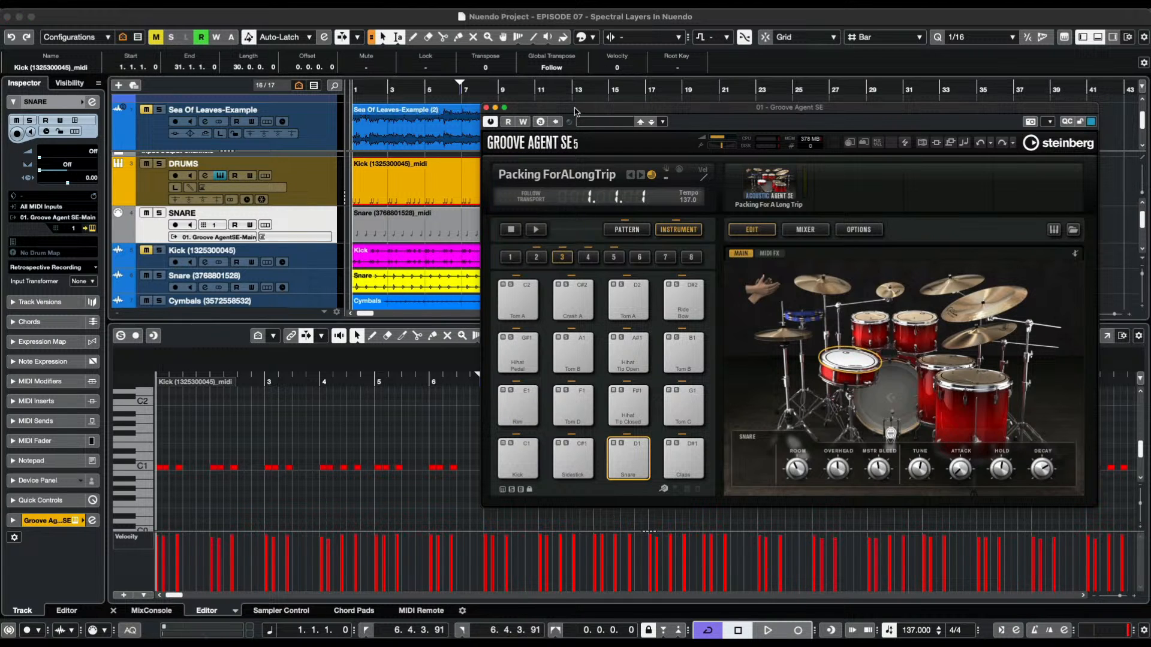
{"action": "left_click", "coordinate": [390, 235]}
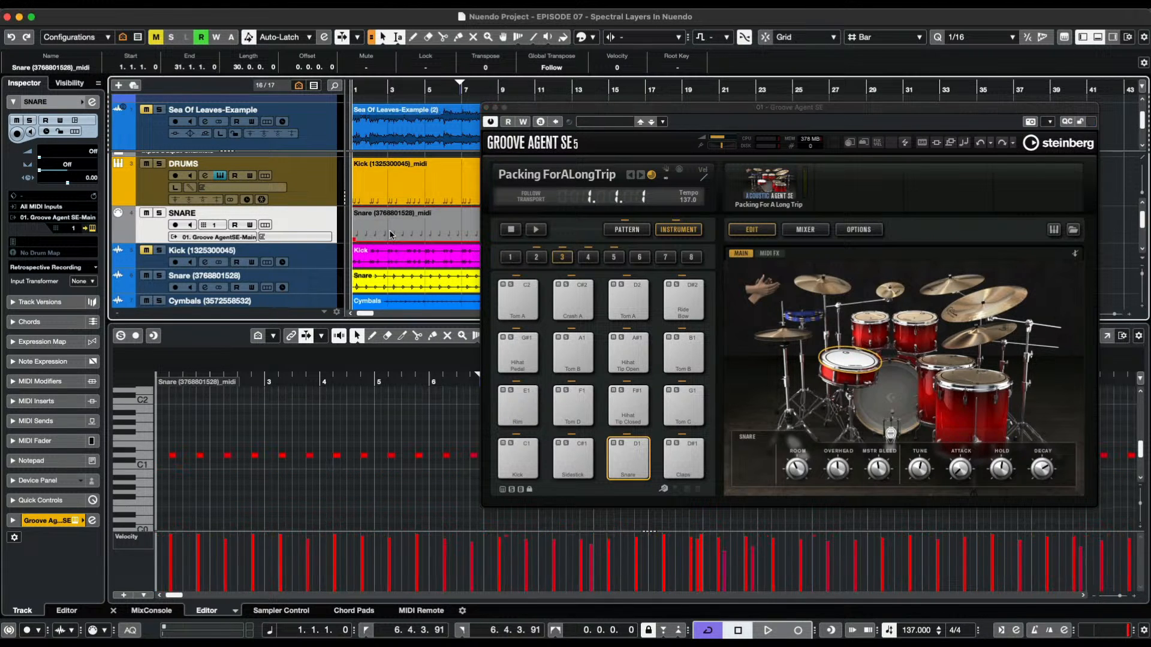
{"action": "key", "text": "space"}
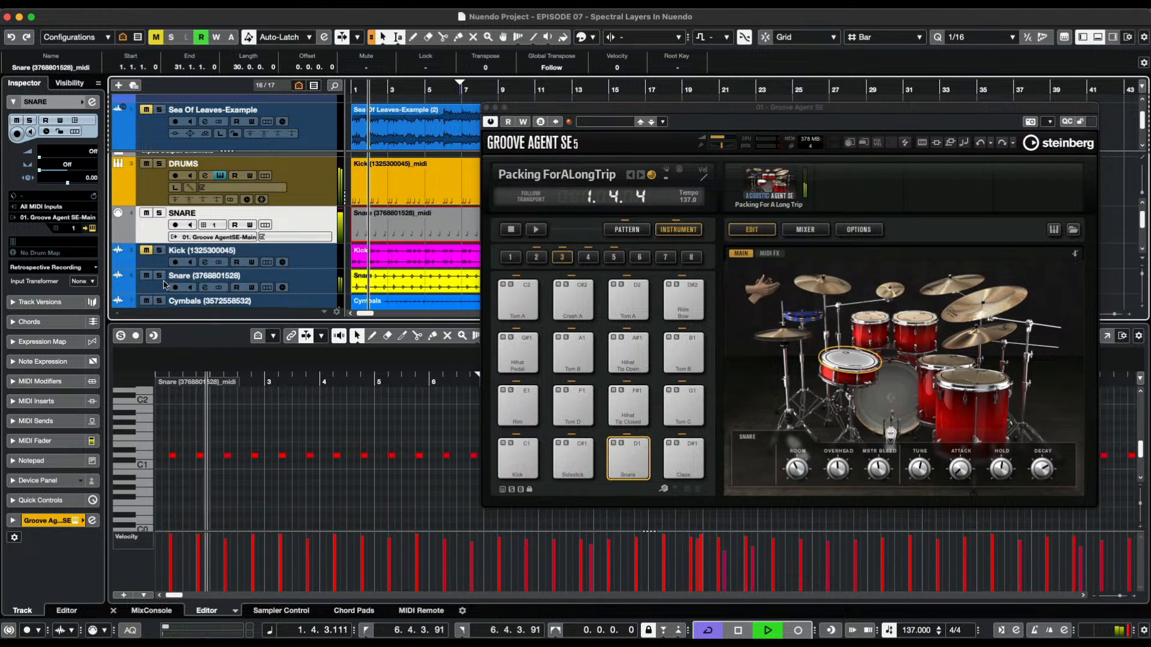
{"action": "left_click", "coordinate": [264, 278]}
{"action": "left_click_drag", "start_coordinate": [33, 407], "coordinate": [33, 409]}
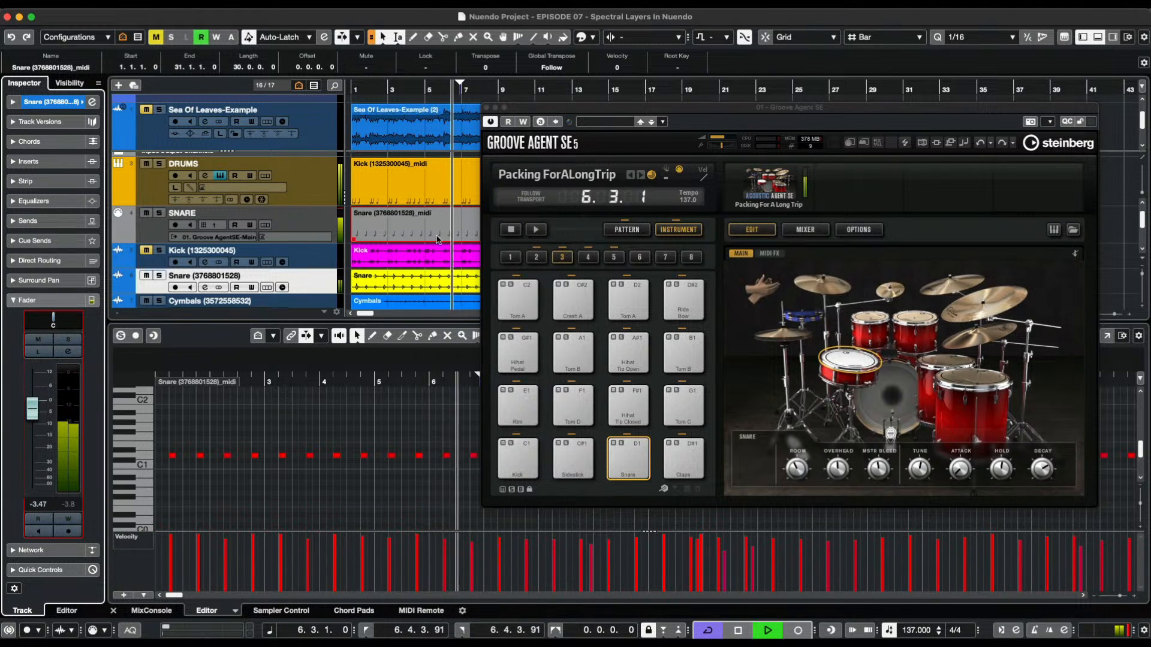
Move the Groove Agent window clear of the song event and audition the layered drums from bar 19.
{"action": "left_click_drag", "start_coordinate": [600, 113], "coordinate": [568, 224]}
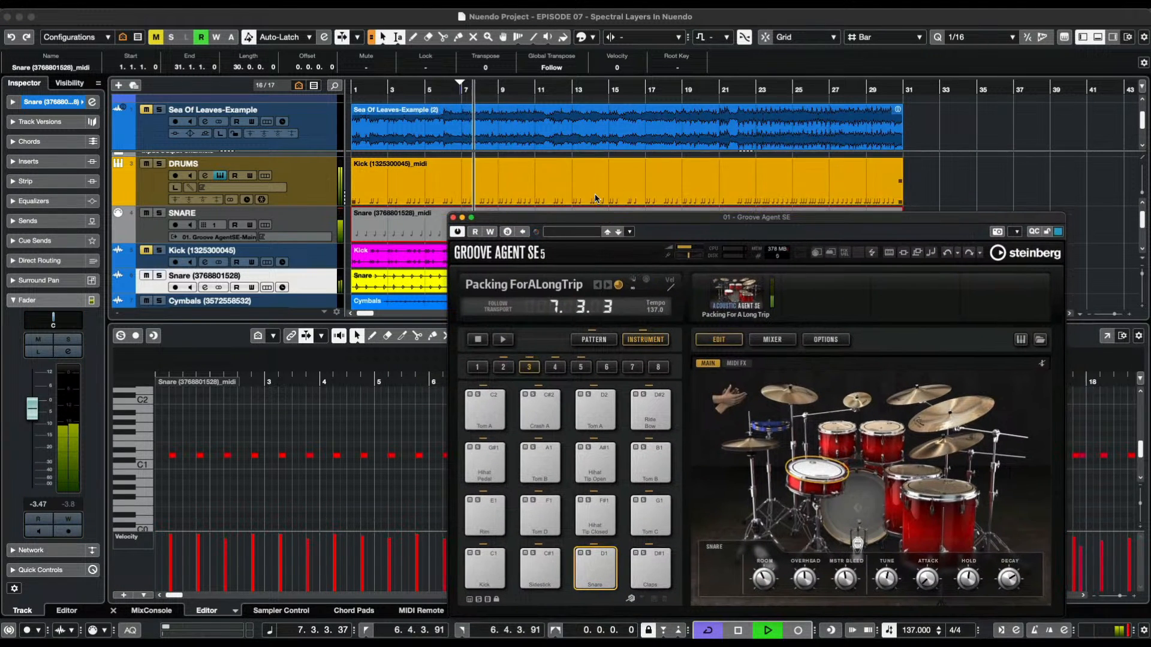
{"action": "key", "text": "space"}
{"action": "left_click", "coordinate": [690, 113]}
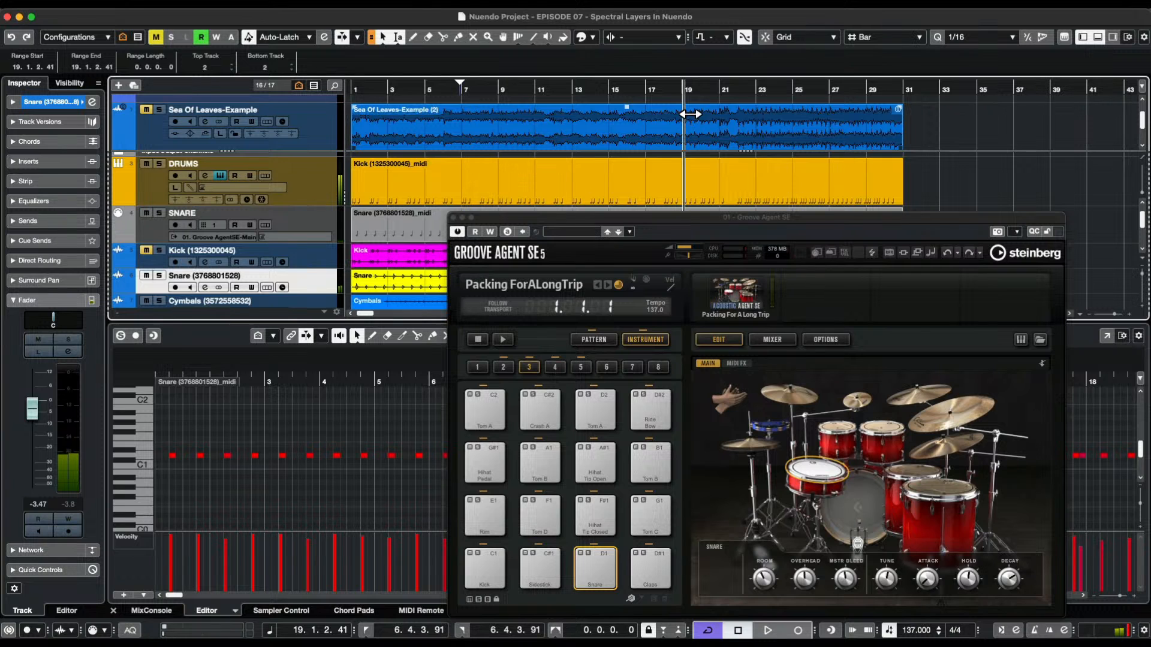
{"action": "key", "text": "space"}
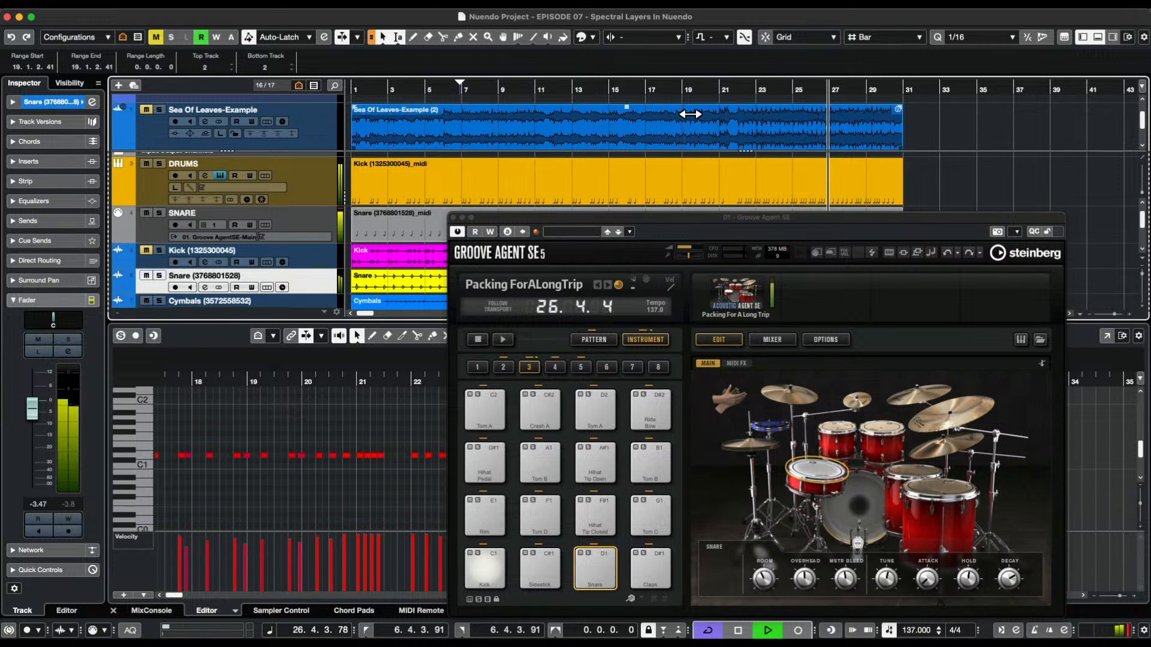
{"action": "key", "text": "space"}
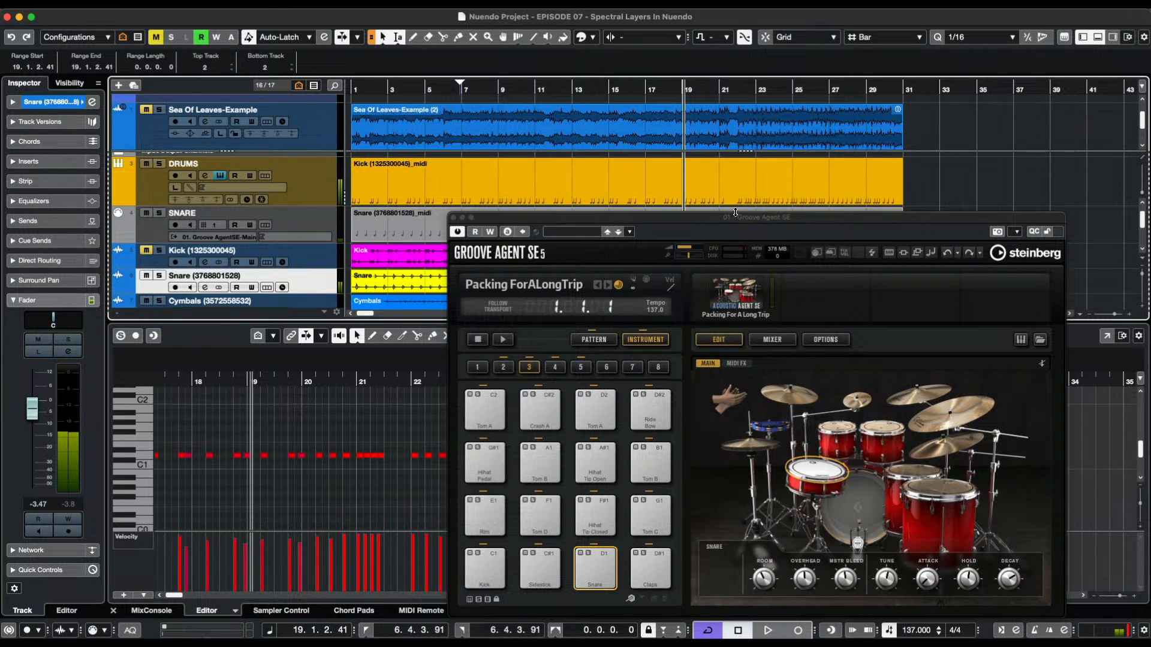
{"action": "left_click_drag", "start_coordinate": [715, 223], "coordinate": [734, 160]}
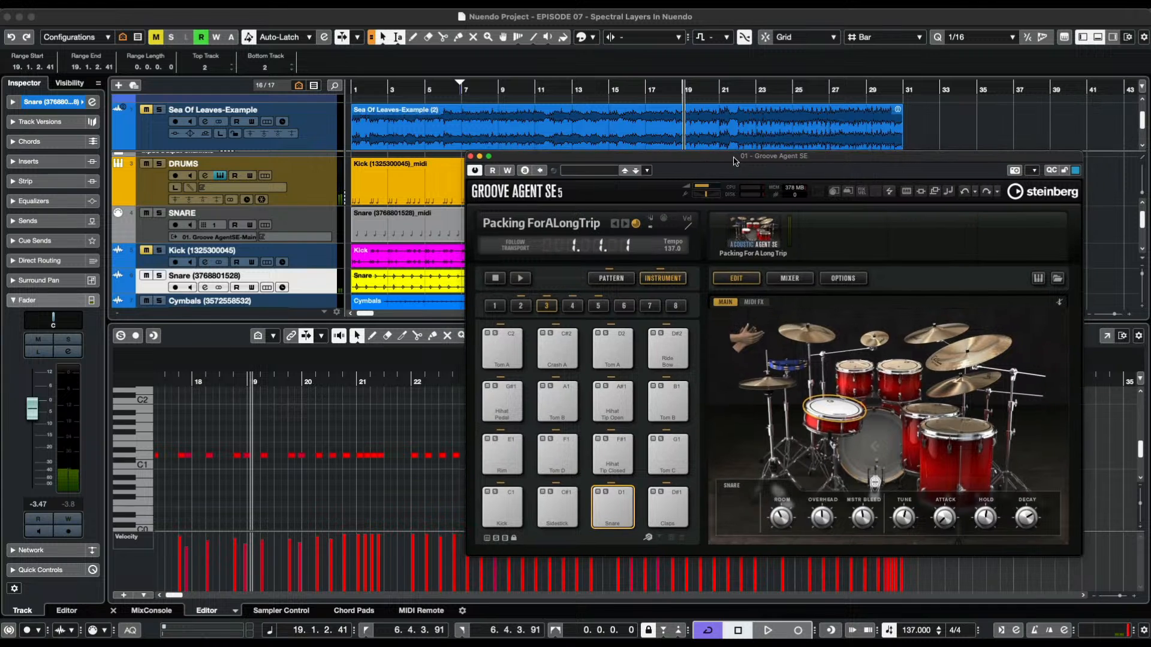